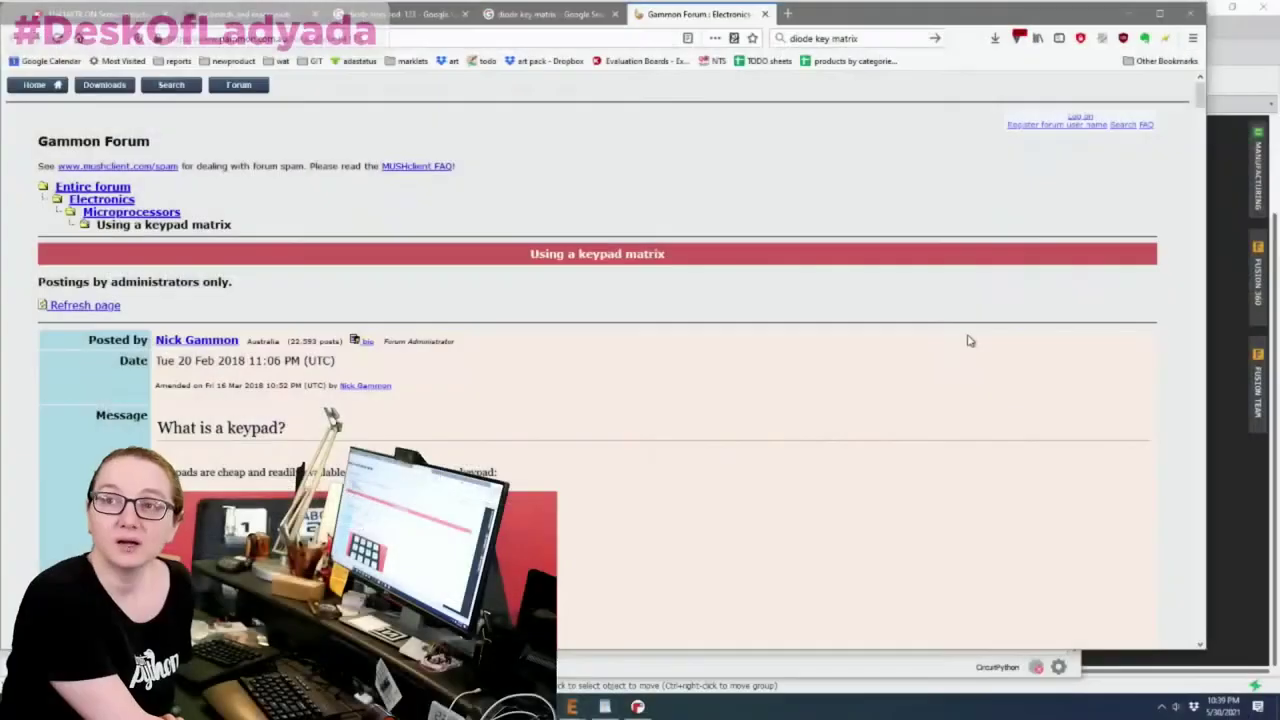
pyautogui.scroll(-10, 969, 337)
pyautogui.scroll(-3, 1000, 346)
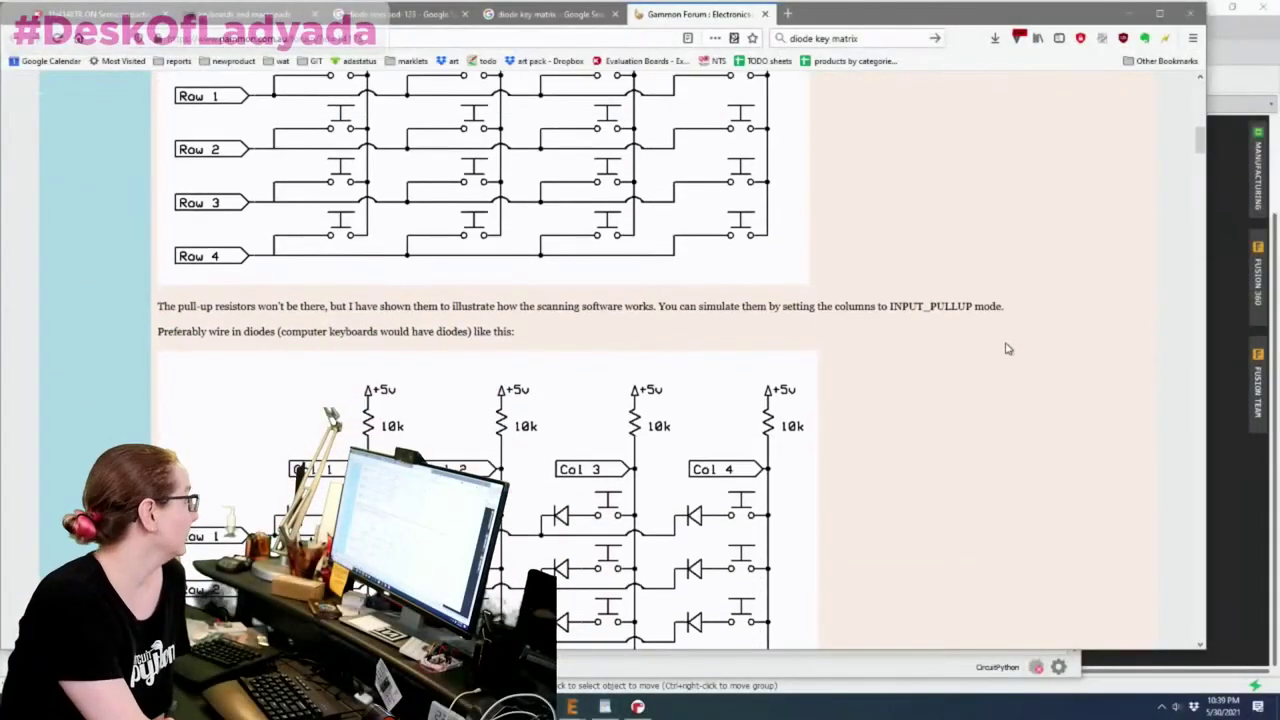
pyautogui.scroll(-3, 1020, 337)
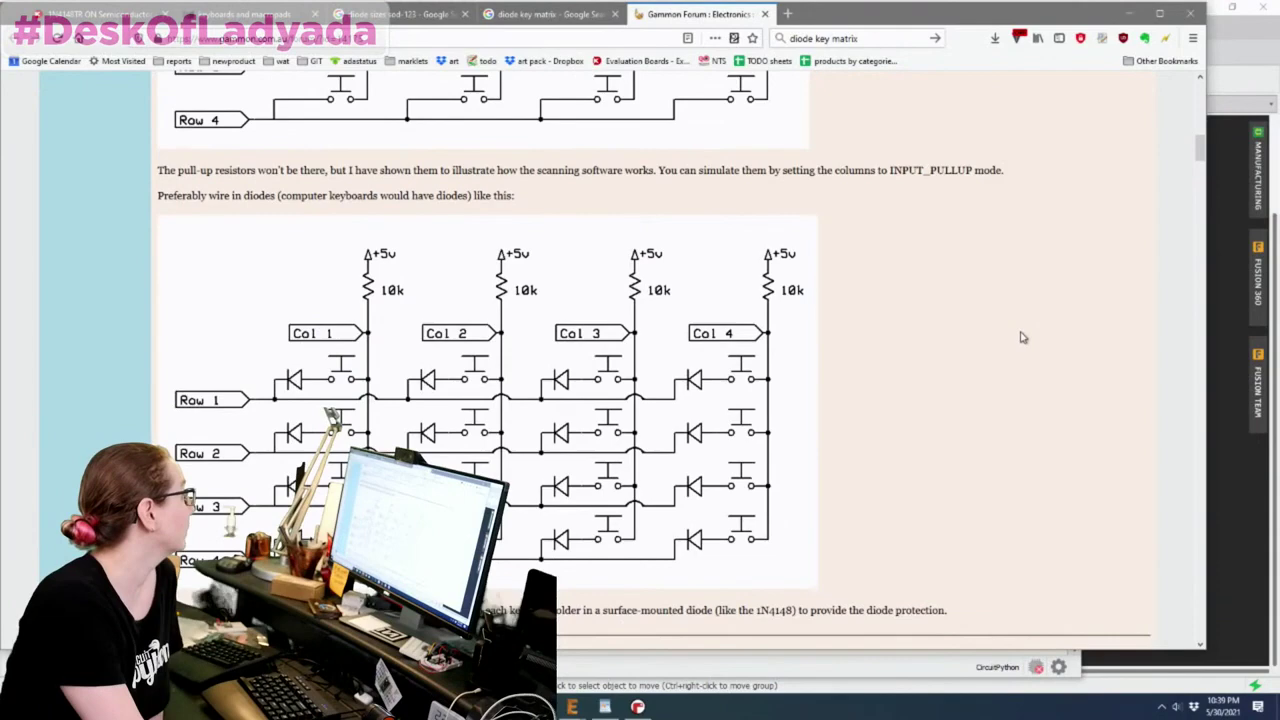
pyautogui.scroll(4, 1021, 339)
pyautogui.scroll(2, 1020, 337)
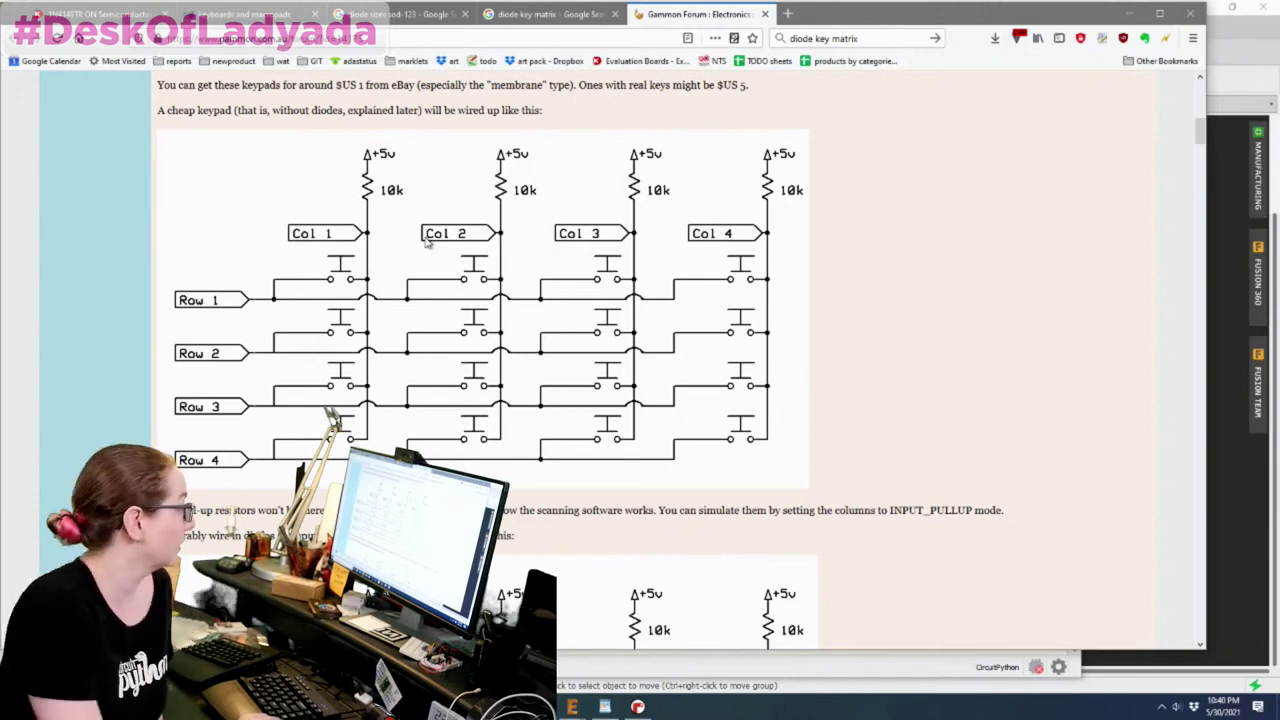
pyautogui.scroll(-3, 925, 300)
pyautogui.scroll(-2, 928, 302)
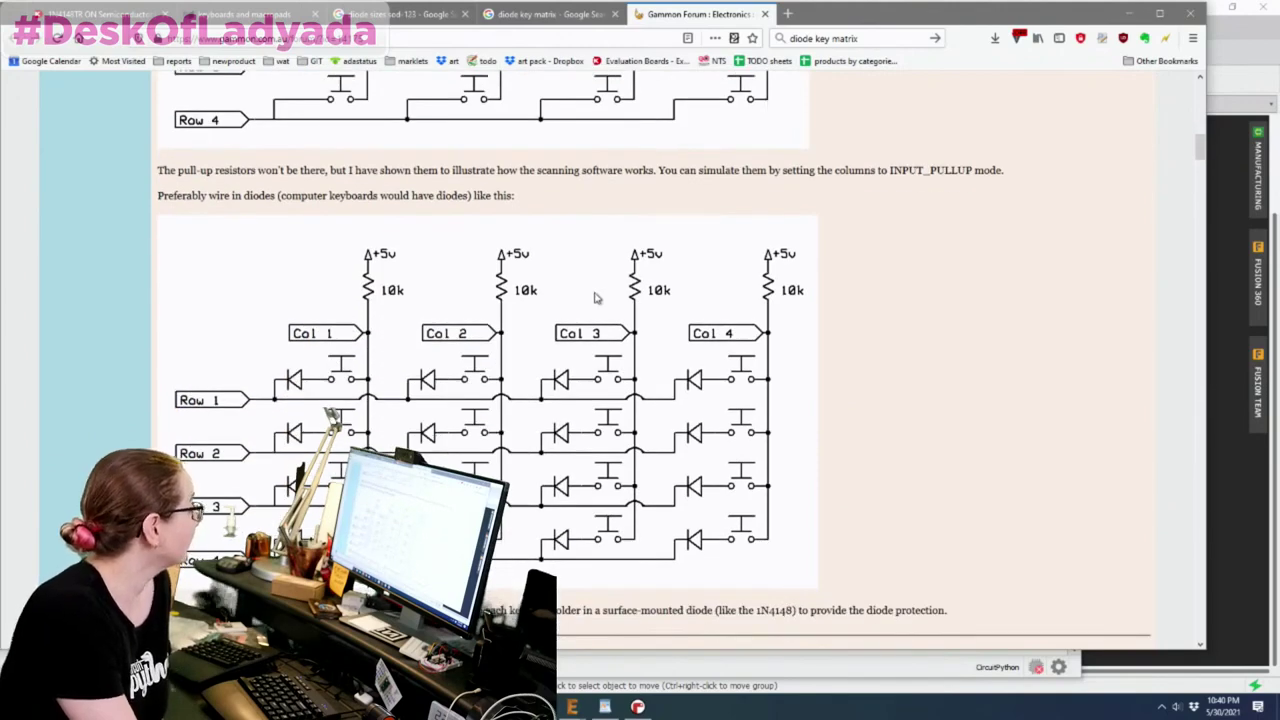
pyautogui.scroll(-3, 625, 292)
pyautogui.scroll(-12, 625, 292)
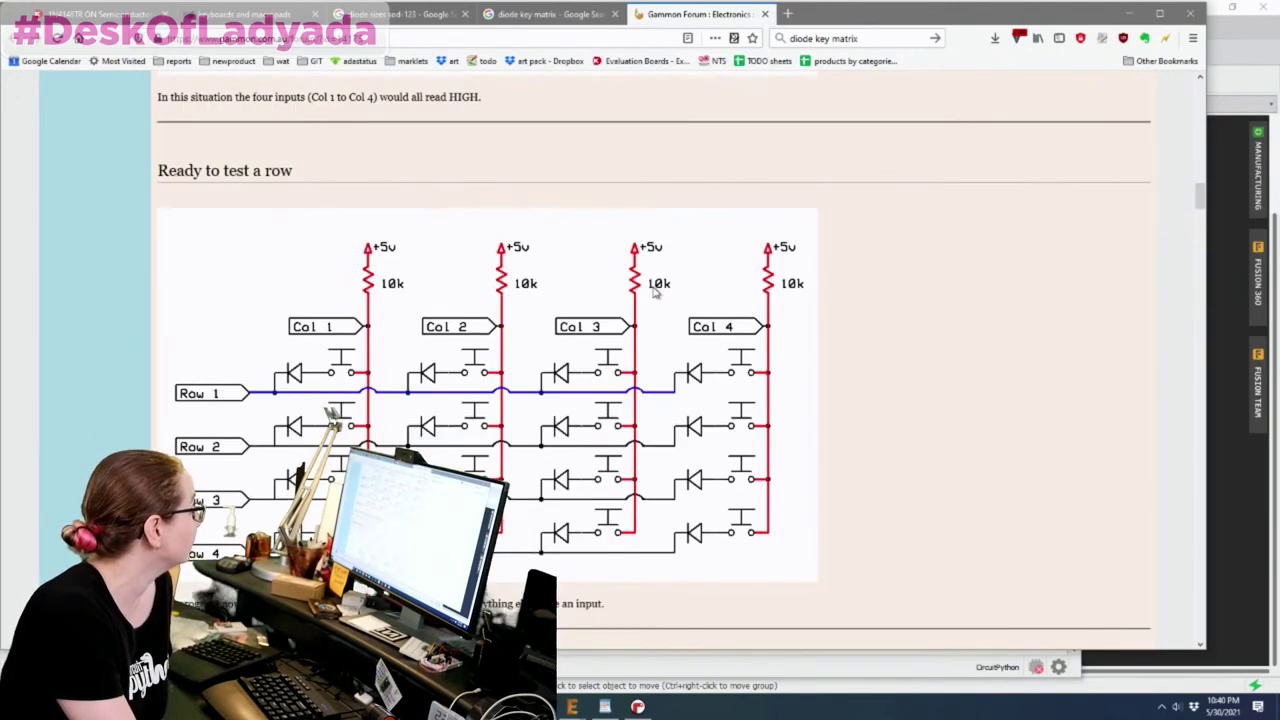
pyautogui.scroll(-10, 655, 292)
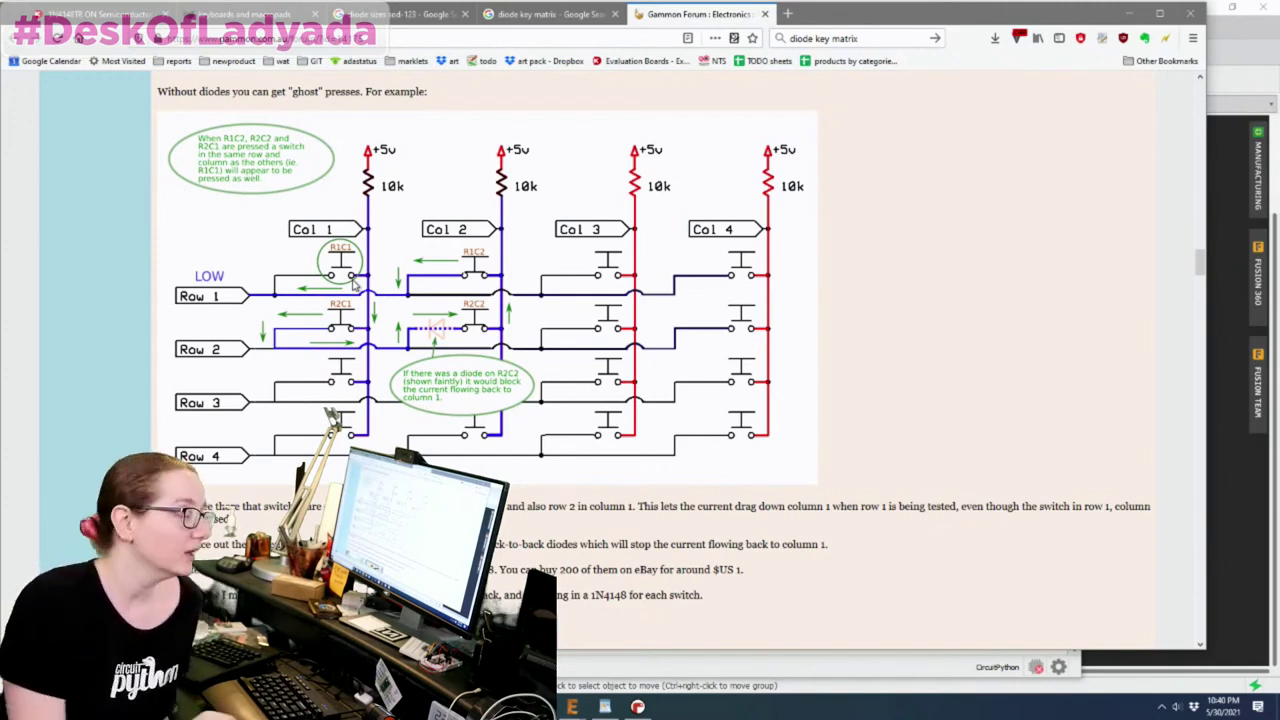
pyautogui.scroll(-3, 688, 204)
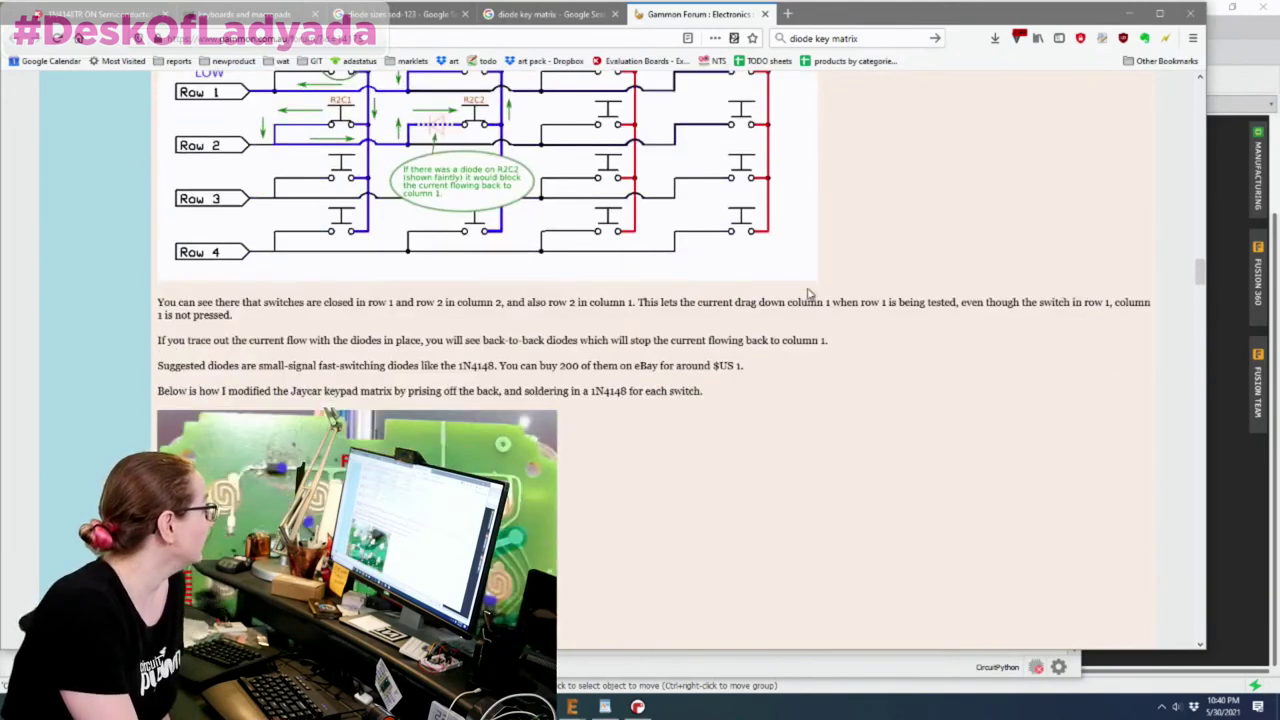
pyautogui.scroll(1, 808, 291)
pyautogui.scroll(-6, 828, 291)
pyautogui.scroll(1, 425, 245)
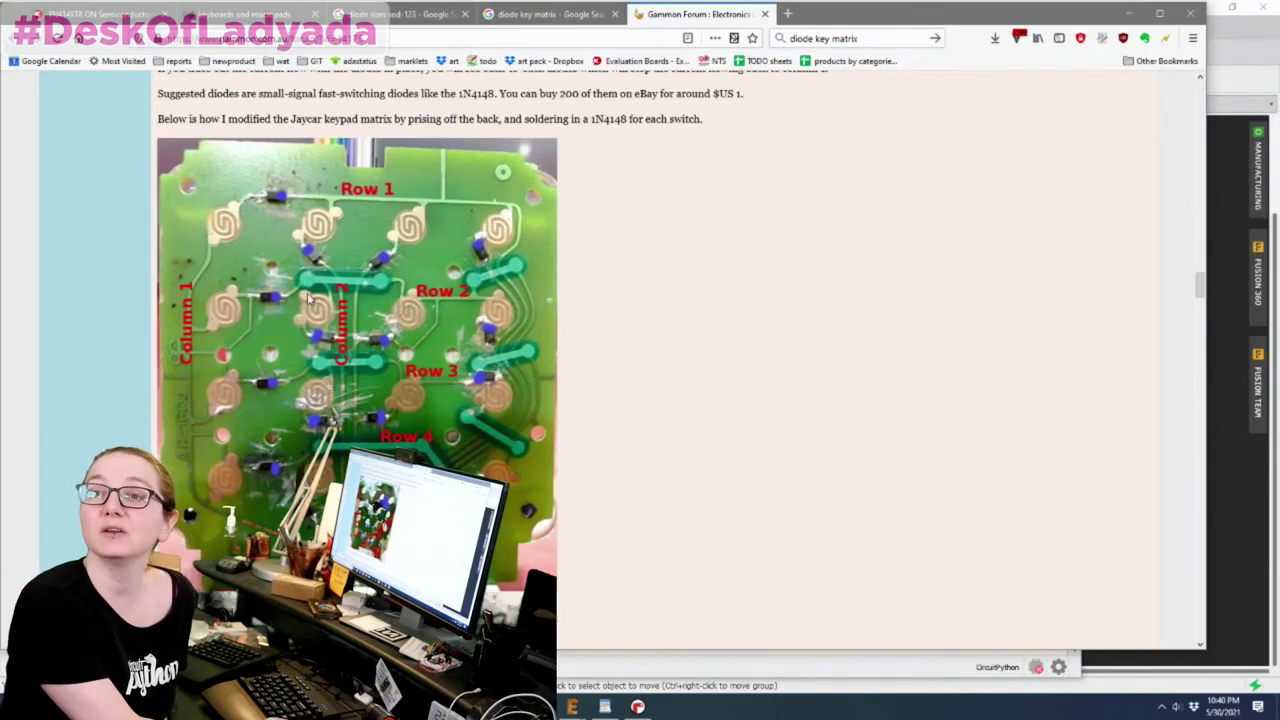
pyautogui.scroll(2, 722, 357)
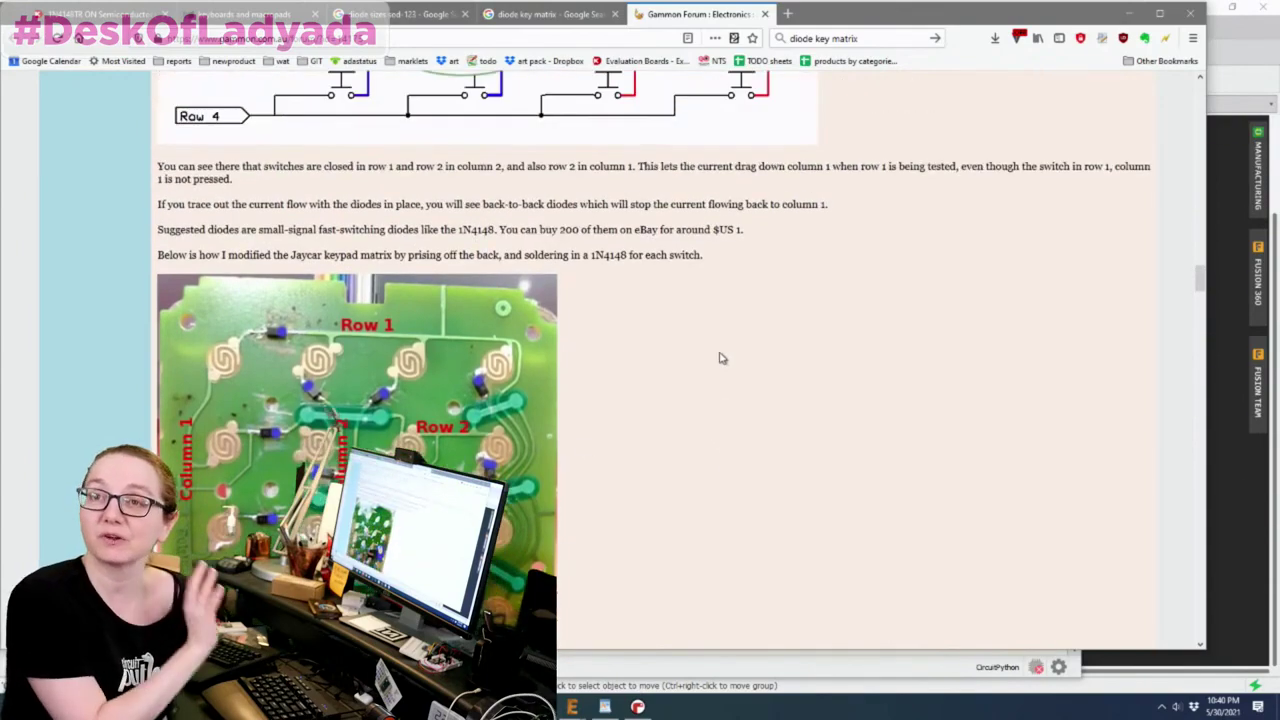
pyautogui.scroll(8, 778, 287)
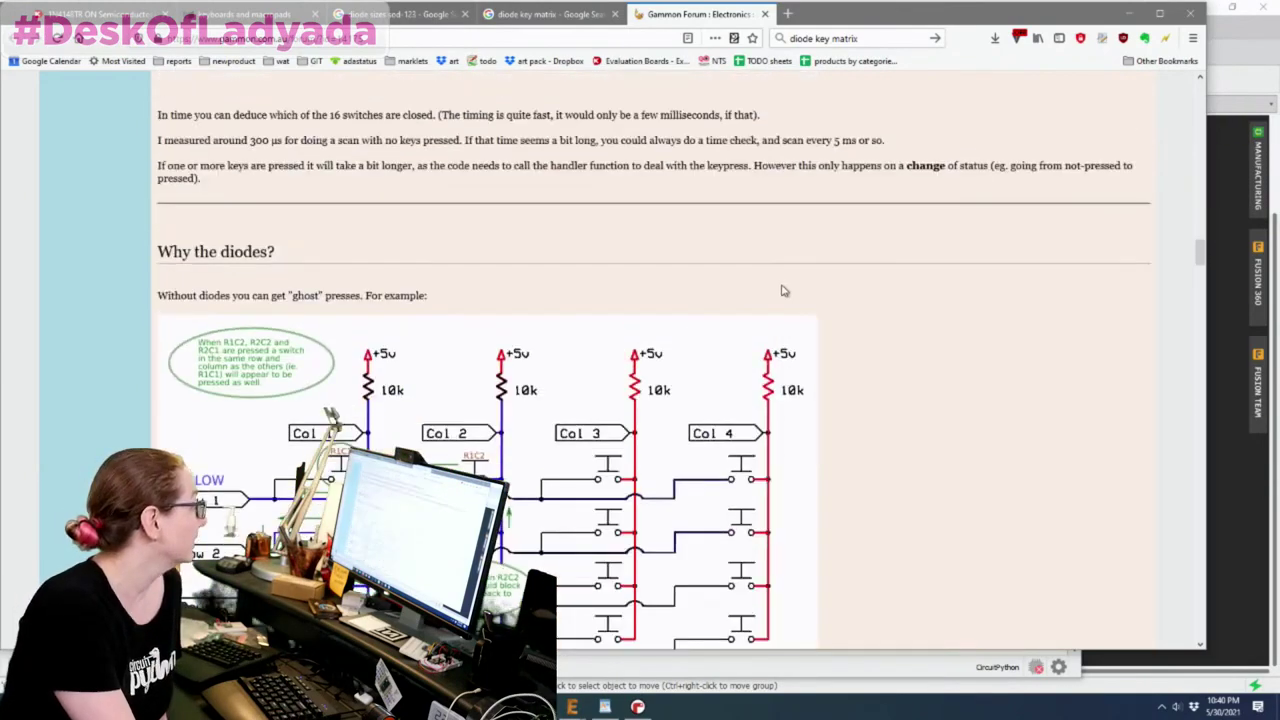
pyautogui.scroll(4, 379, 260)
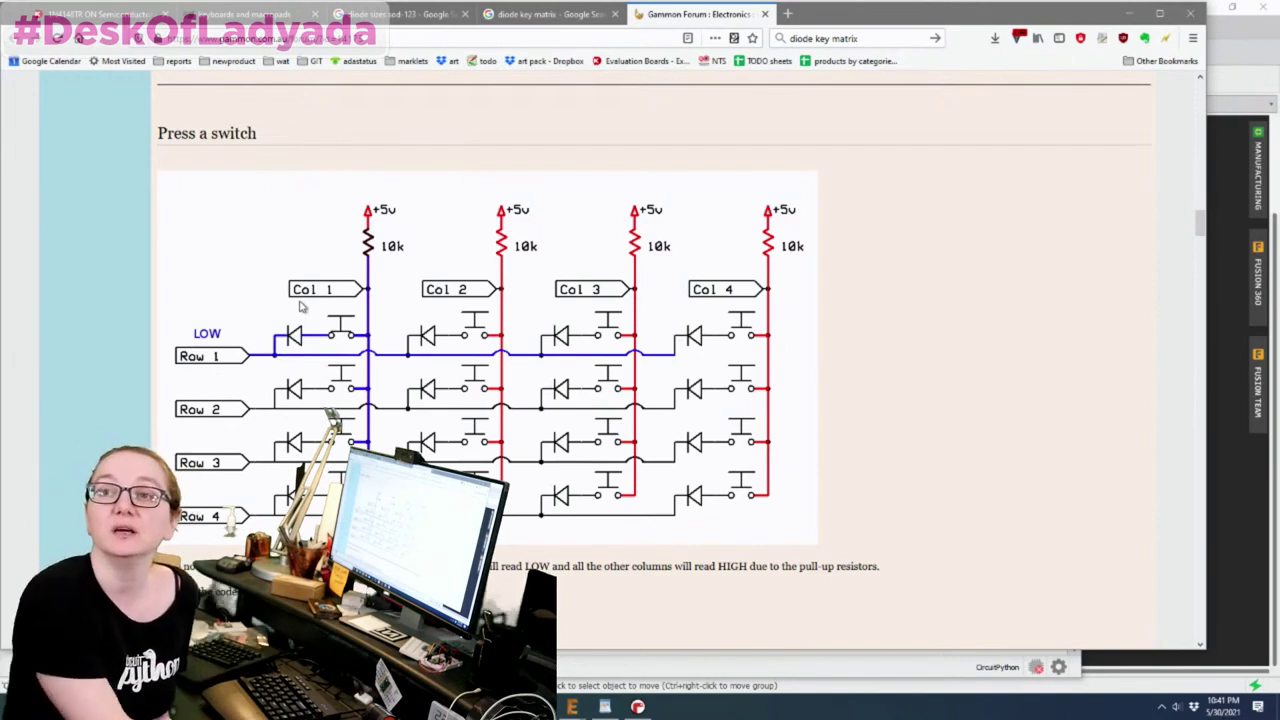
pyautogui.scroll(-1, 457, 347)
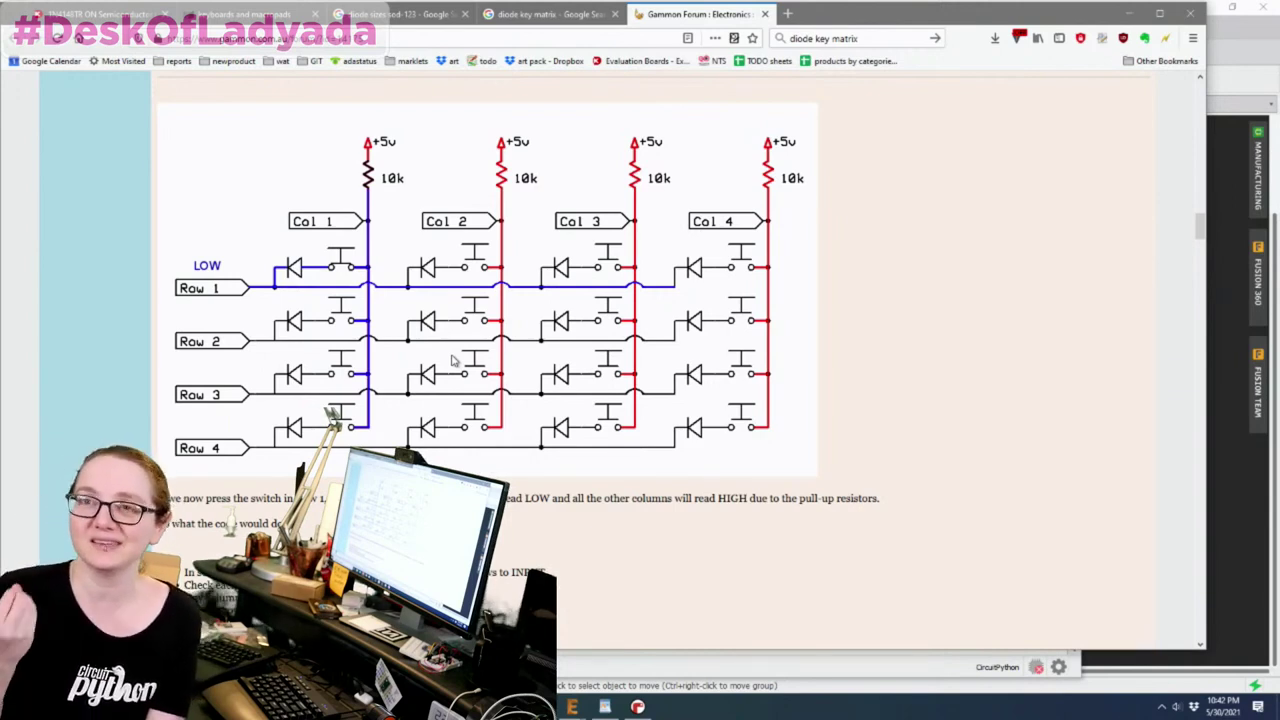
# - Go to the Digi-Key site and search for 1n4148, bringing up 174 matches
pyautogui.click(448, 39)
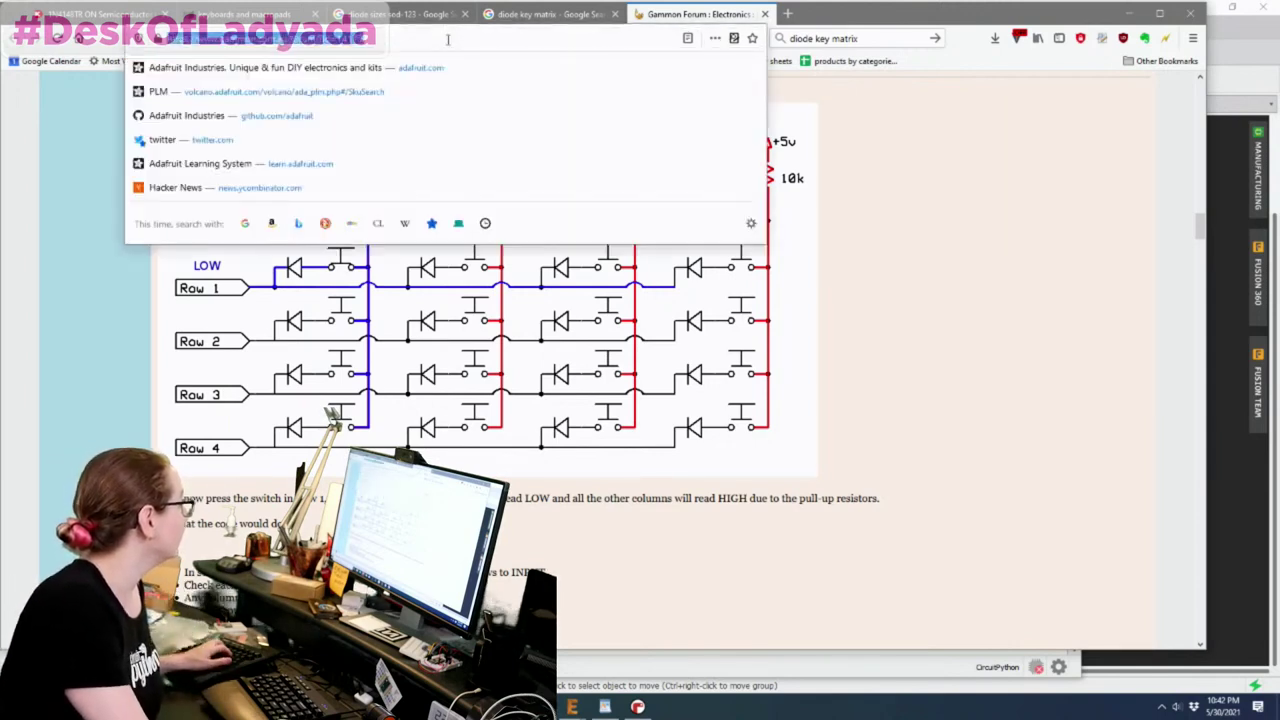
pyautogui.write('digikey.com/')
pyautogui.press('Return')
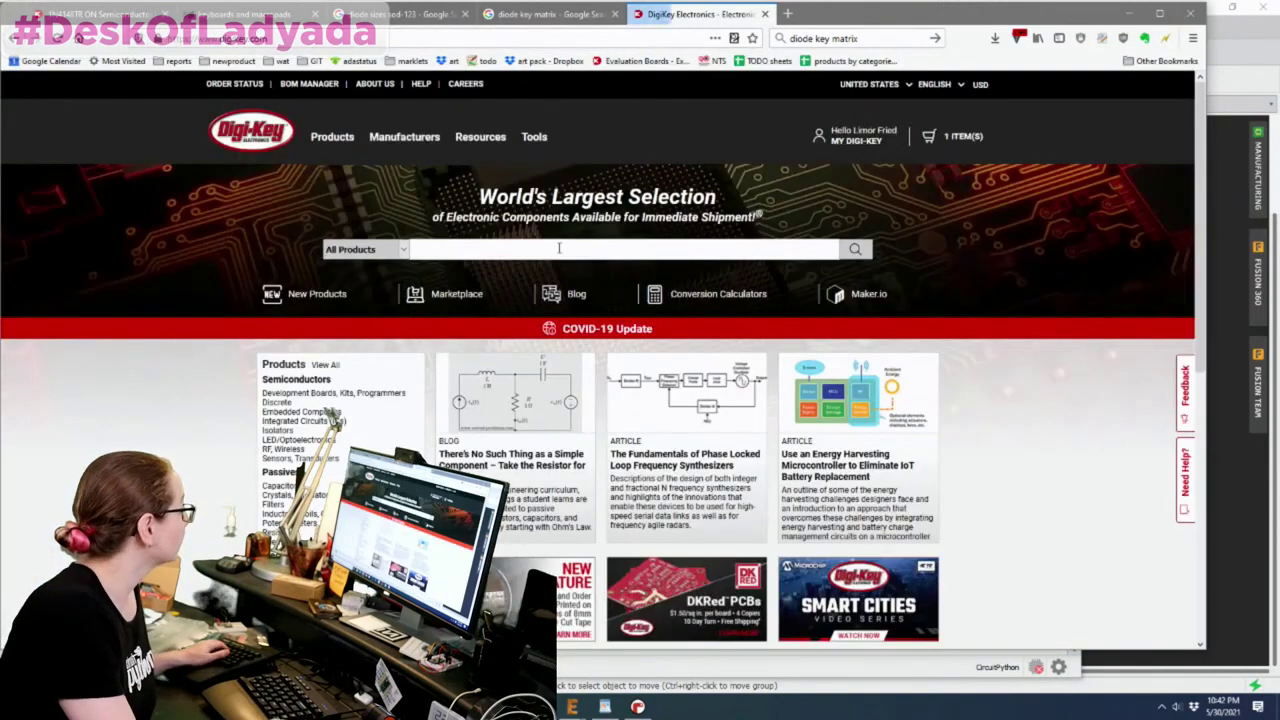
pyautogui.write('1n4148')
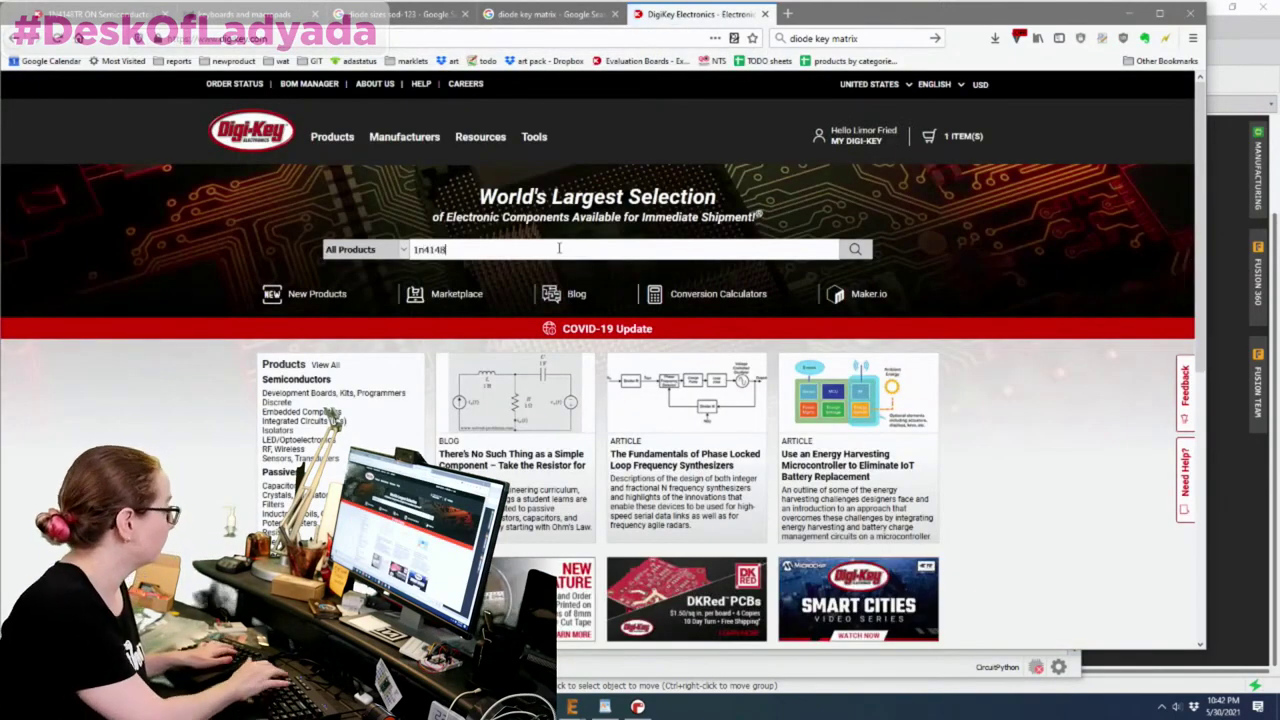
pyautogui.press('Return')
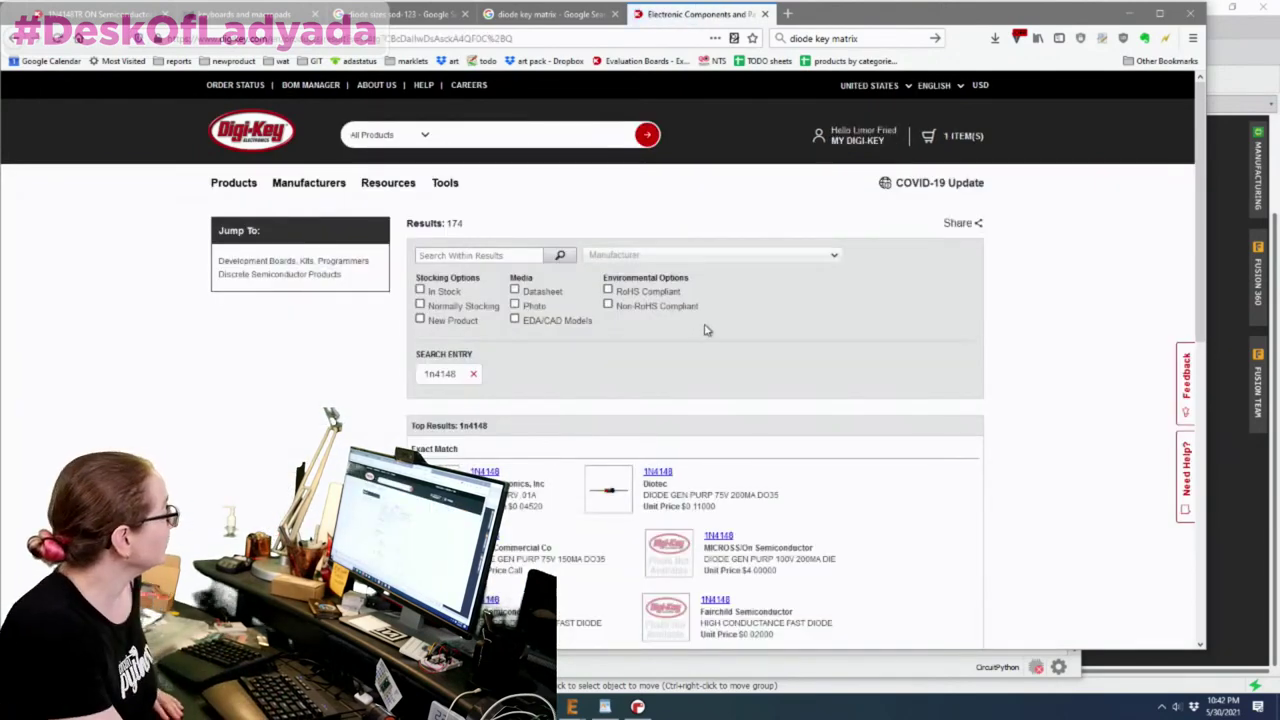
# - Open the Diodes - Rectifiers - Single category from the 1n4148 results
pyautogui.scroll(-5, 706, 329)
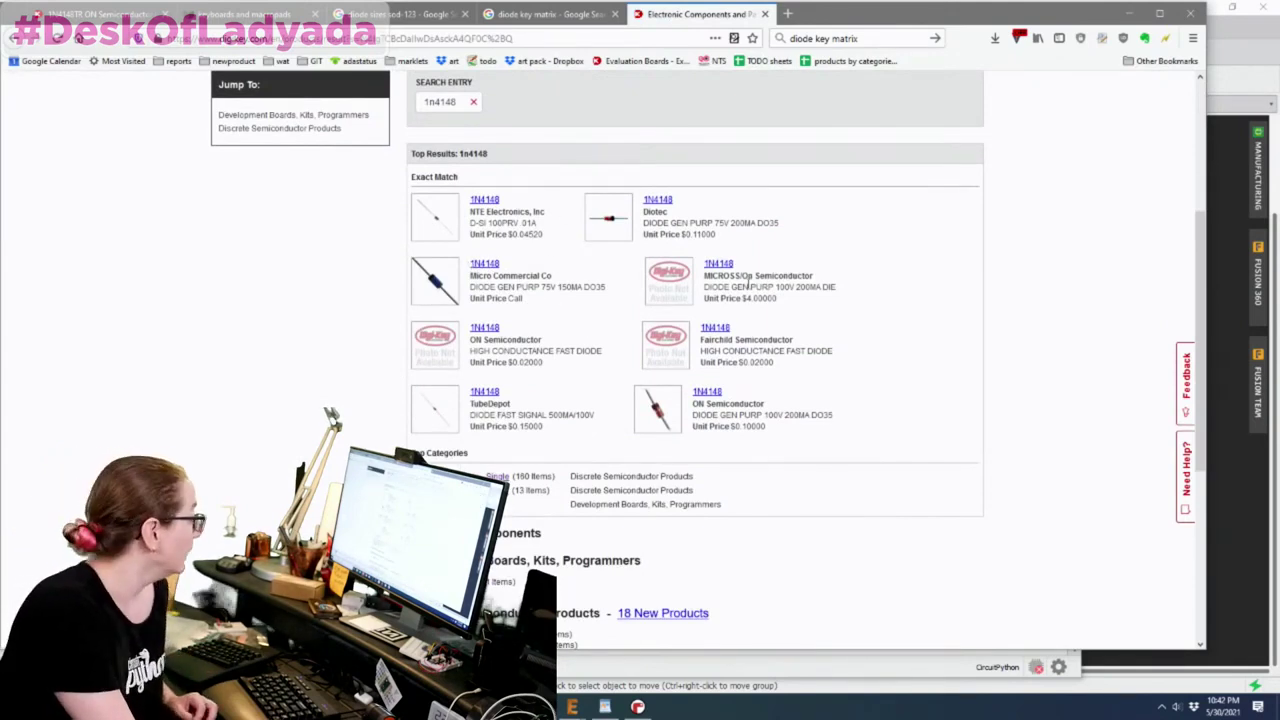
pyautogui.scroll(-1, 417, 371)
pyautogui.click(452, 412)
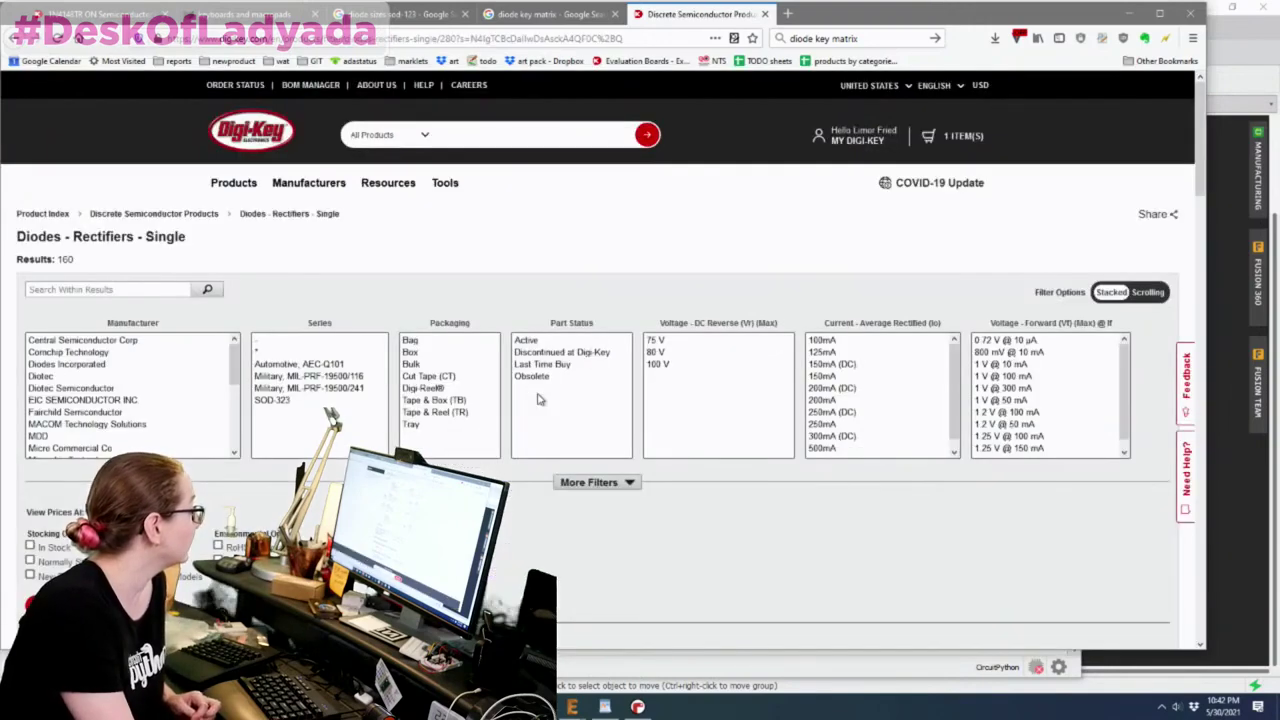
# - Filter to Active, In Stock parts (56 results) and reveal the additional filter lists
pyautogui.scroll(-1, 545, 395)
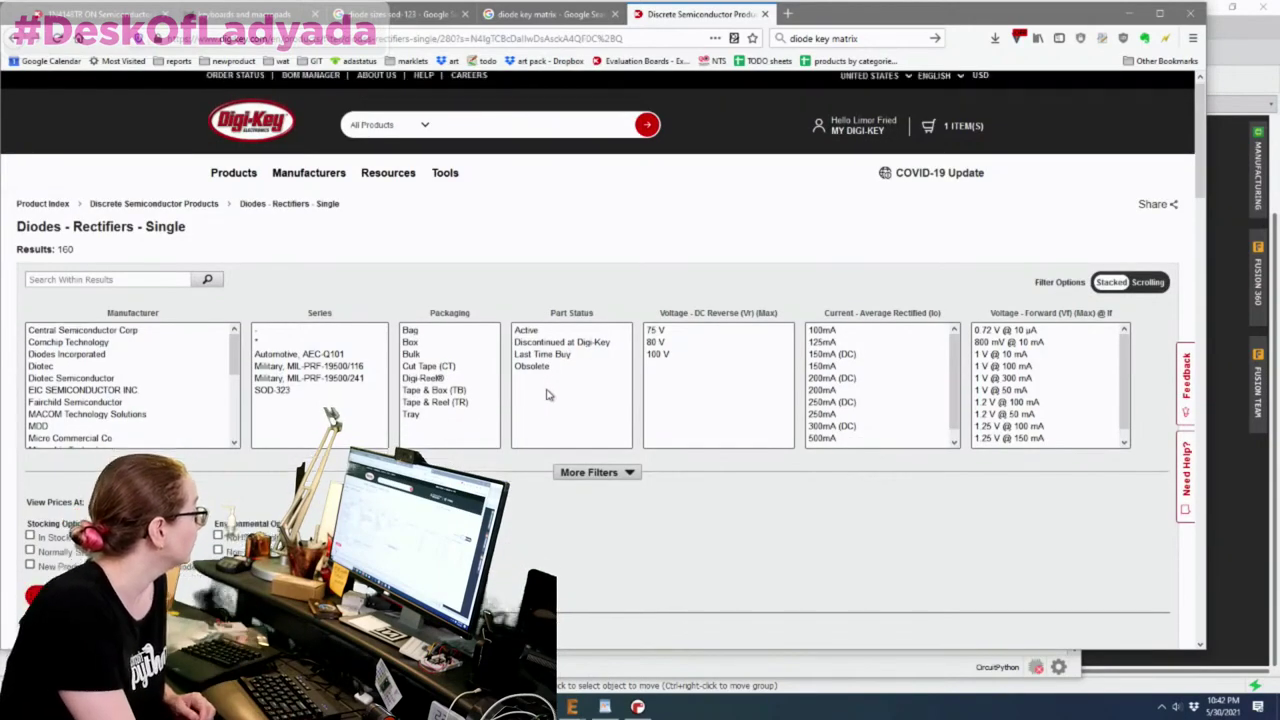
pyautogui.scroll(-1, 645, 408)
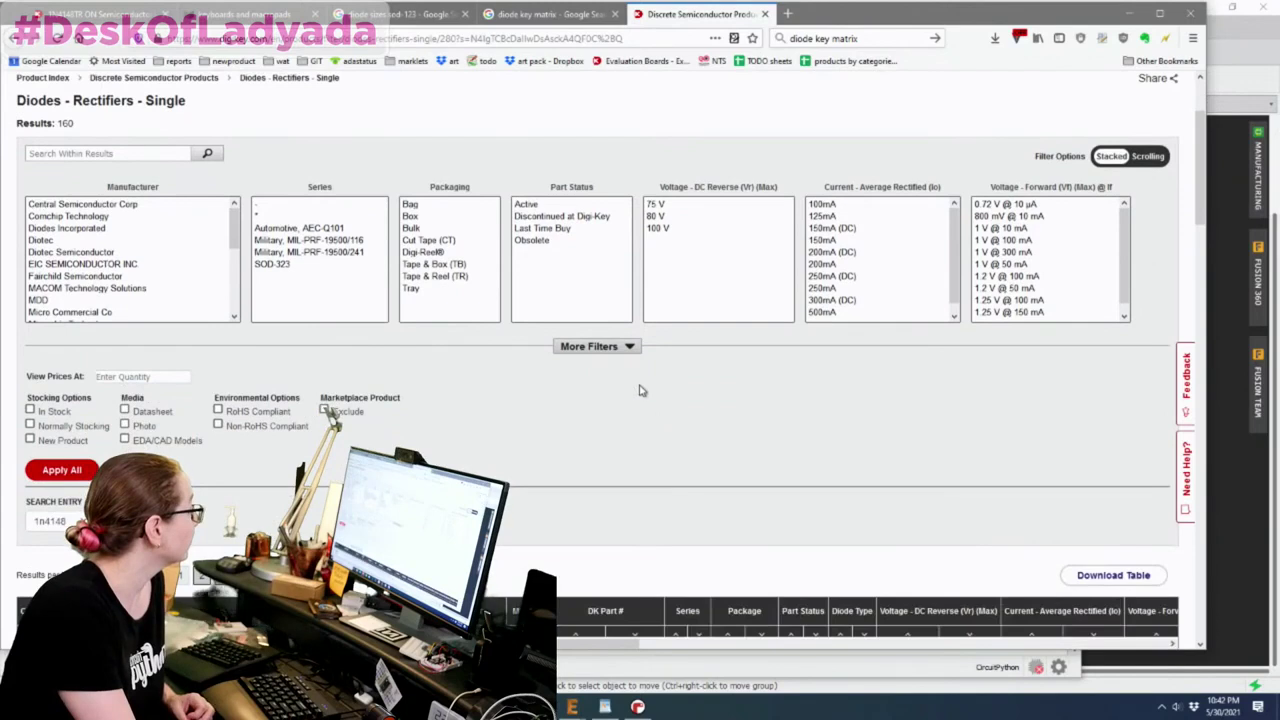
pyautogui.click(547, 204)
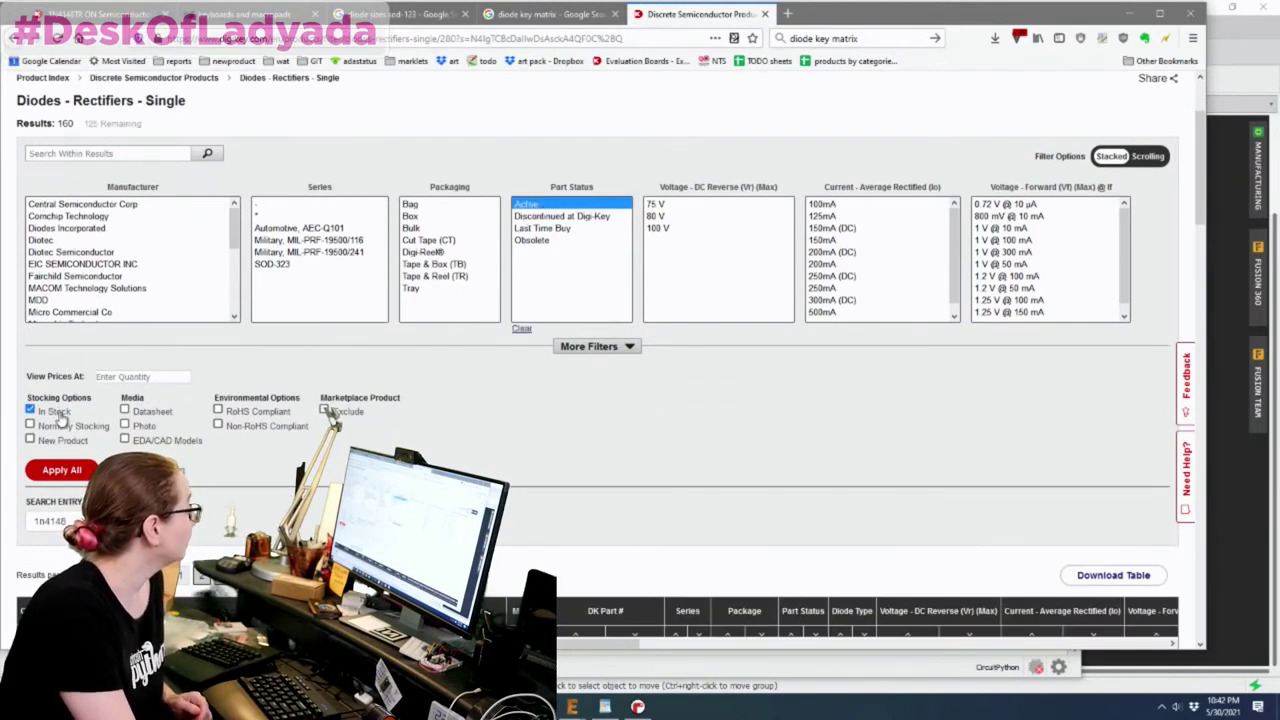
pyautogui.click(62, 470)
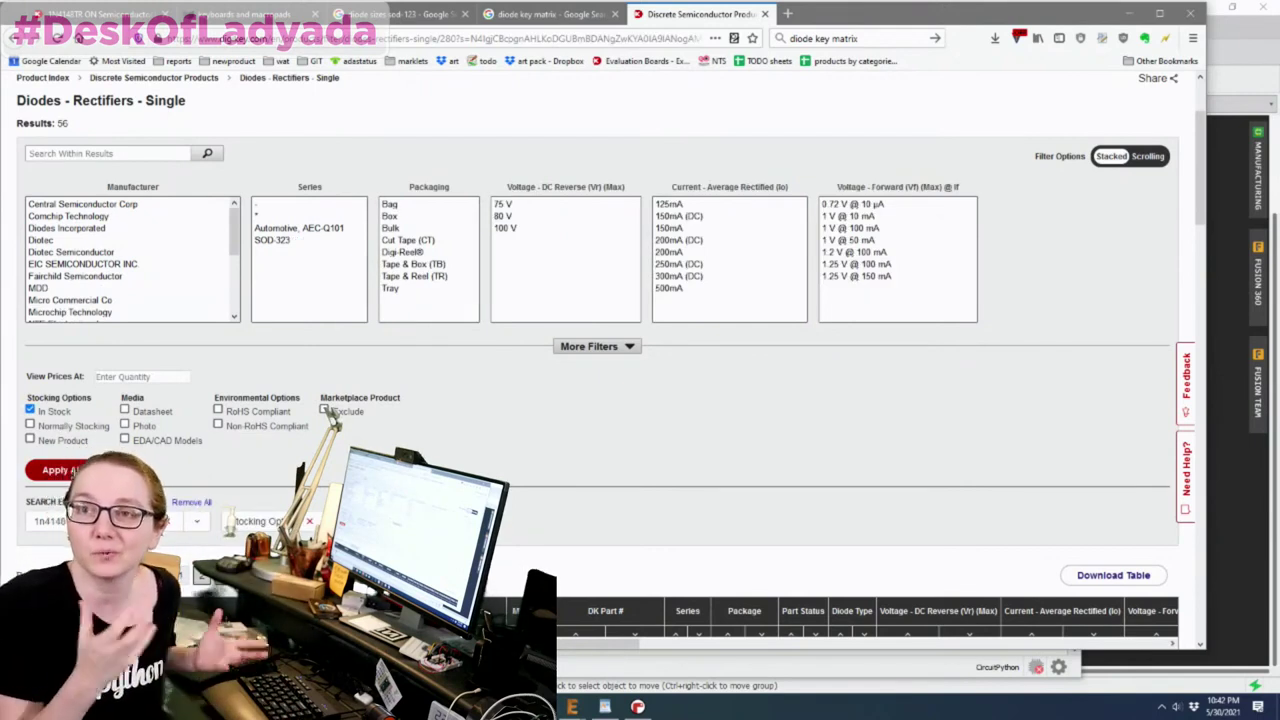
pyautogui.scroll(-2, 894, 397)
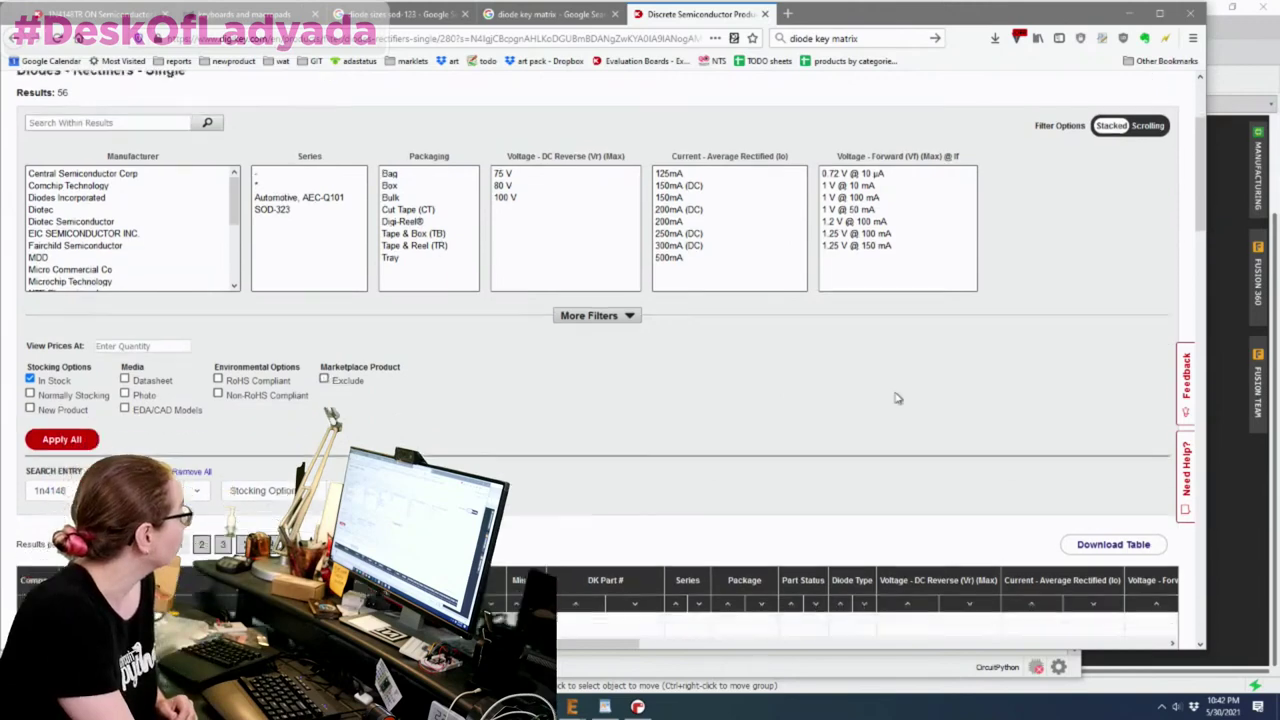
pyautogui.scroll(1, 894, 397)
pyautogui.click(630, 282)
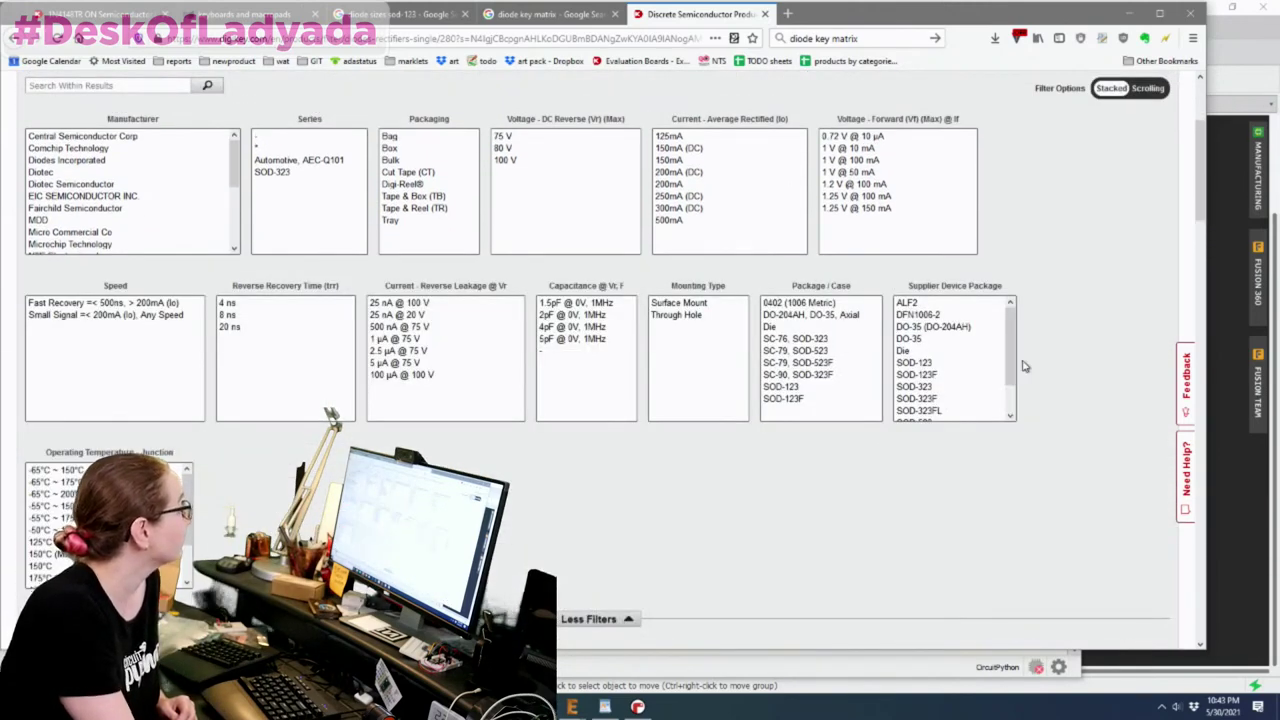
pyautogui.scroll(-2, 1010, 360)
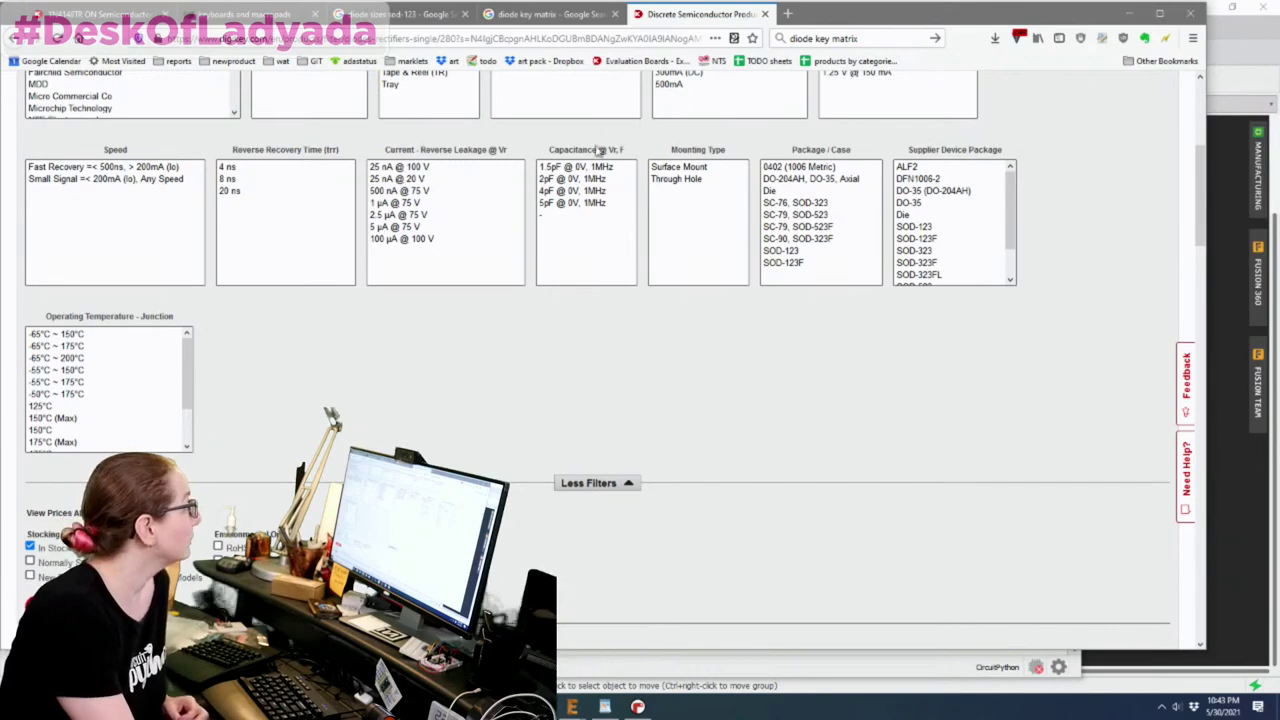
# - Switch to the Clawboards tab showing the Doodle macropad kit options and photos
pyautogui.click(245, 14)
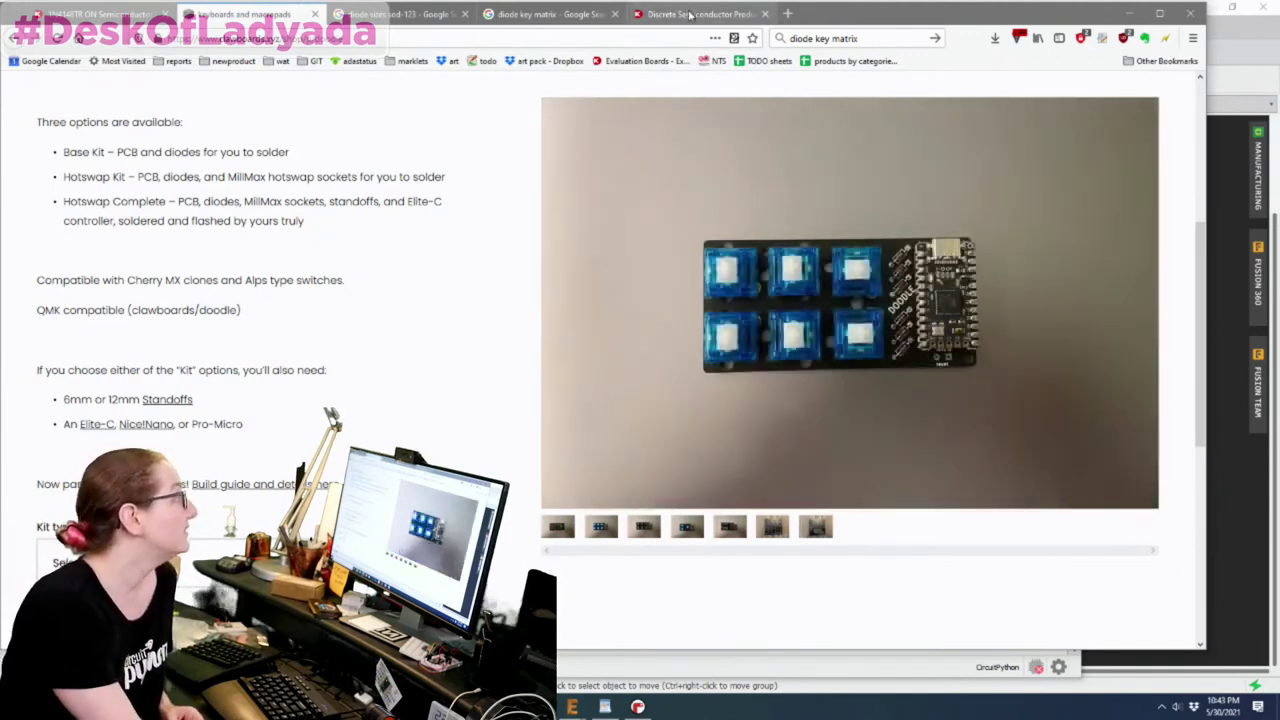
# - Filter to Through Hole mounting with DO-35 (DO-204AH) axial packages, leaving 19 in-stock parts
pyautogui.click(700, 14)
pyautogui.scroll(1, 1015, 308)
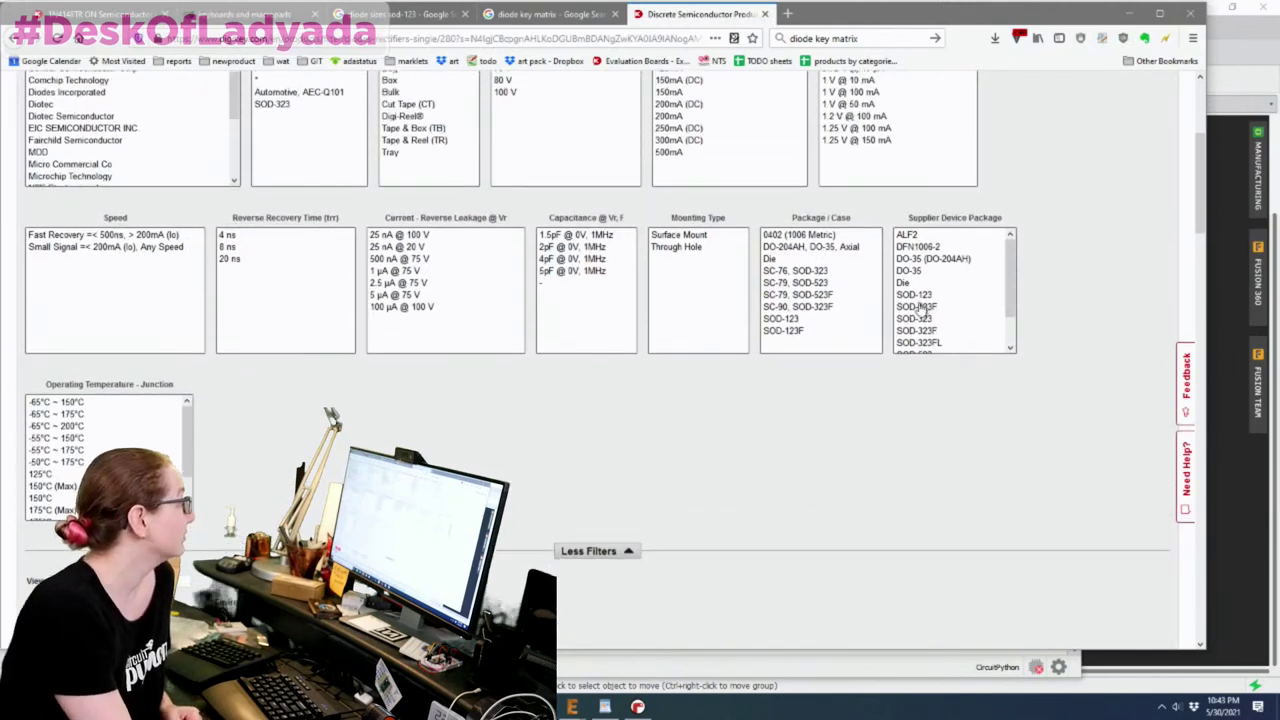
pyautogui.click(722, 249)
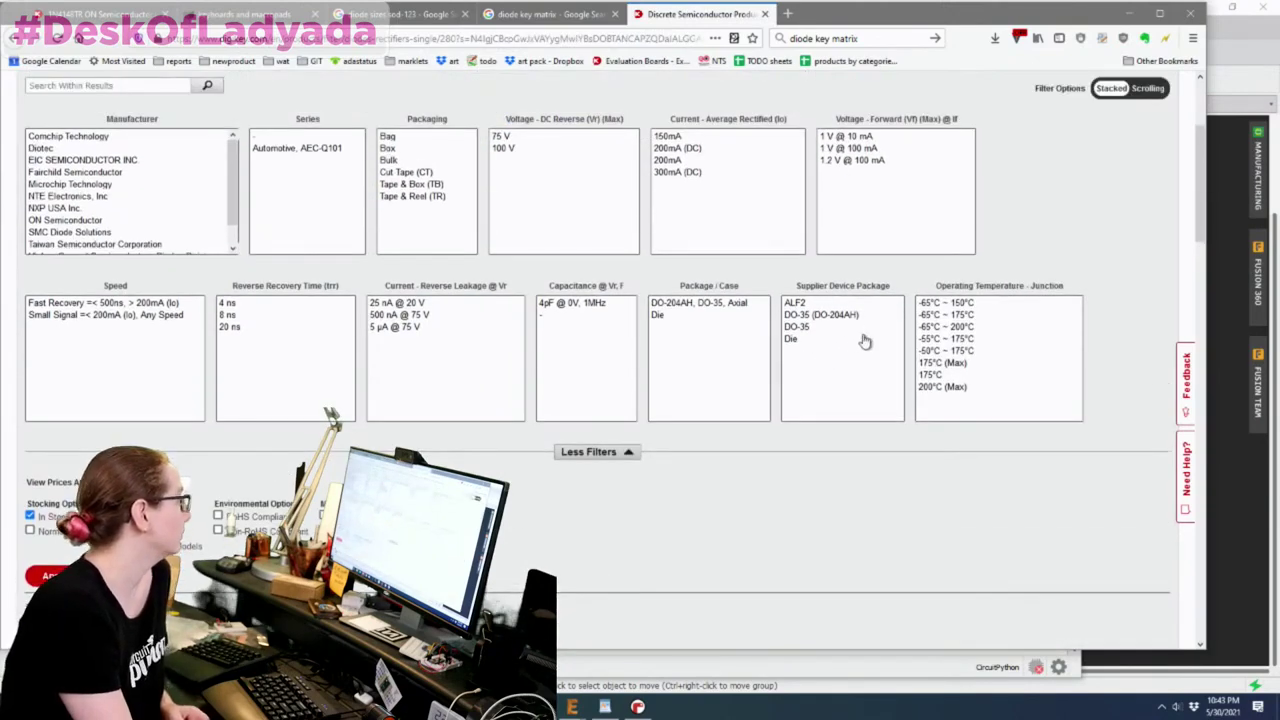
pyautogui.scroll(-1, 846, 251)
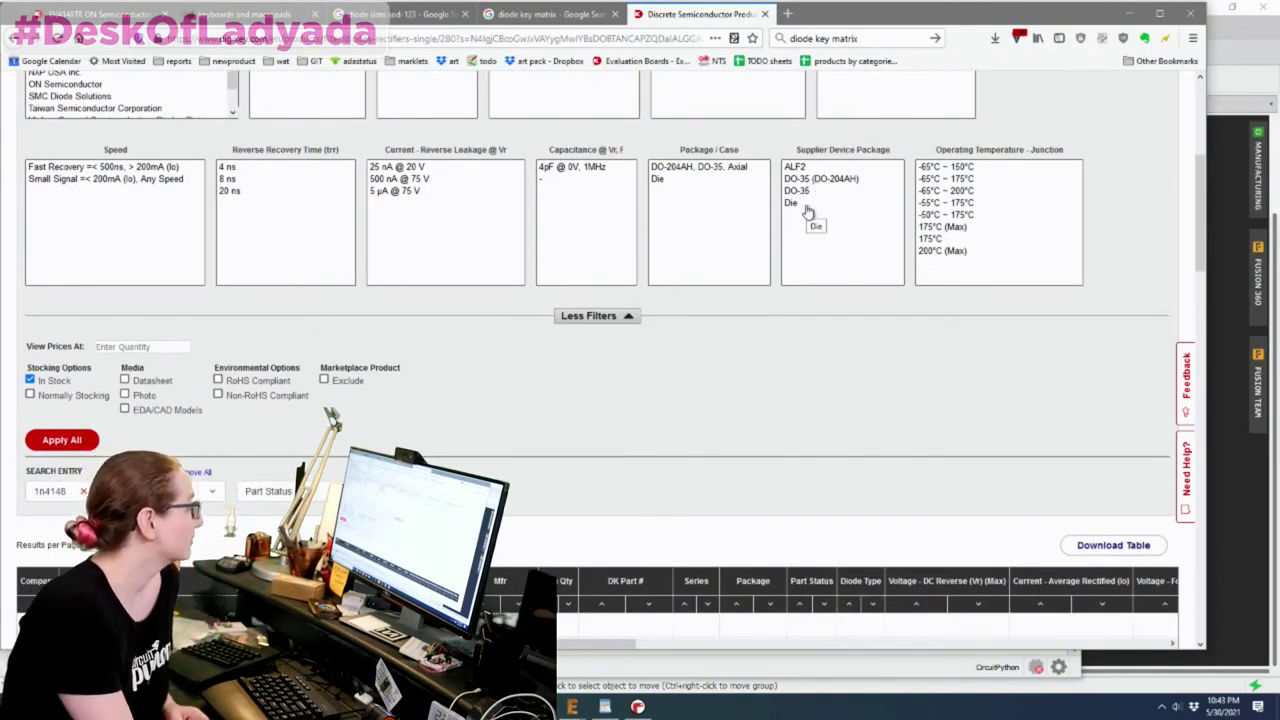
pyautogui.moveTo(820, 192); pyautogui.dragTo(896, 190)
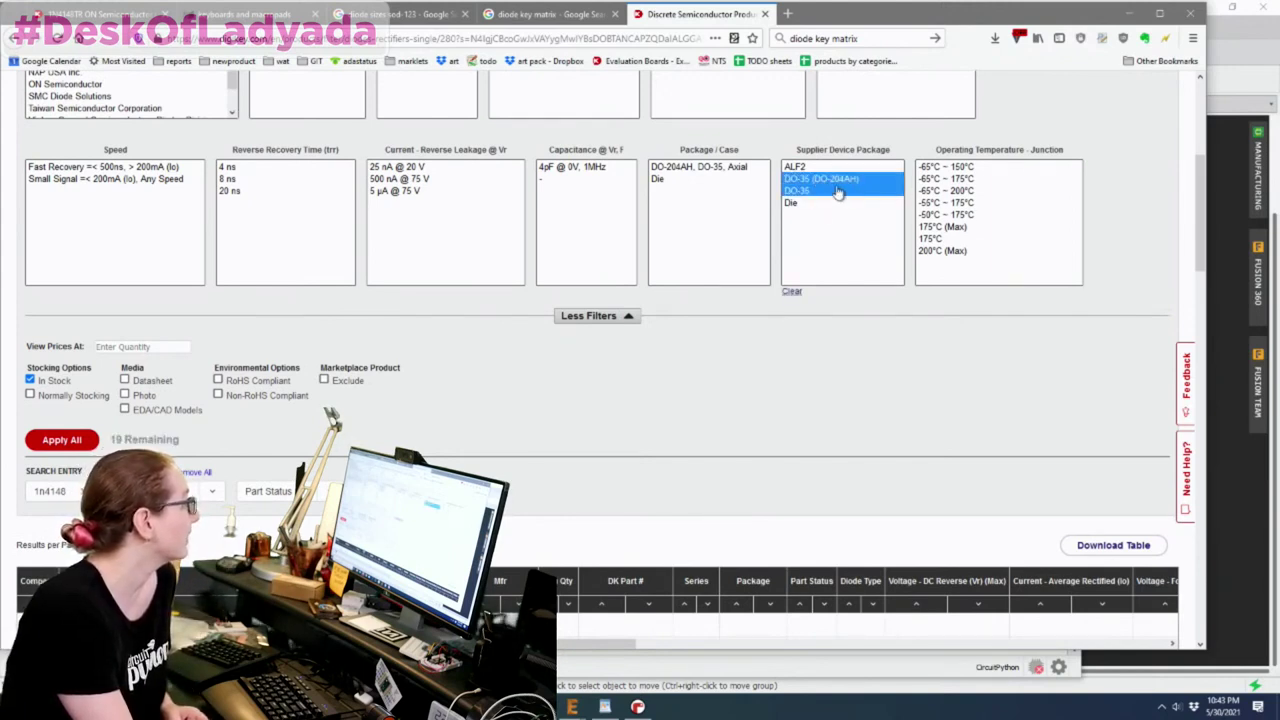
pyautogui.click(708, 167)
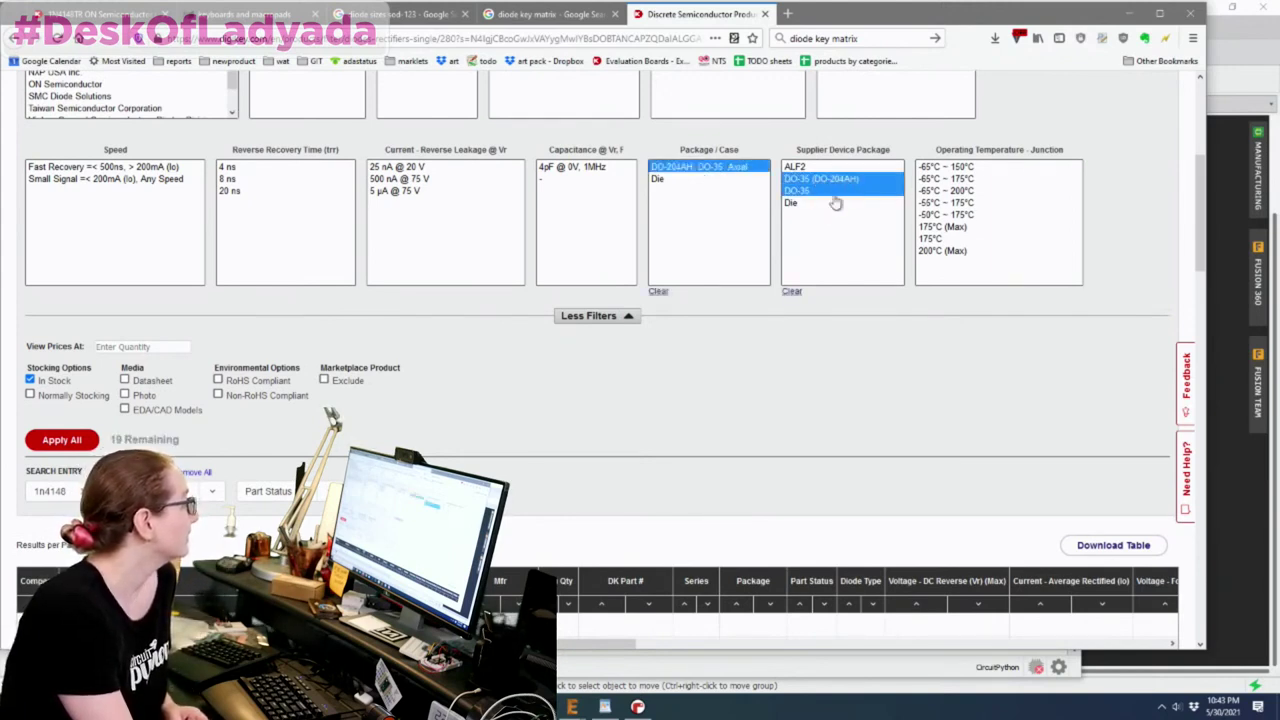
pyautogui.click(62, 440)
pyautogui.scroll(-5, 889, 357)
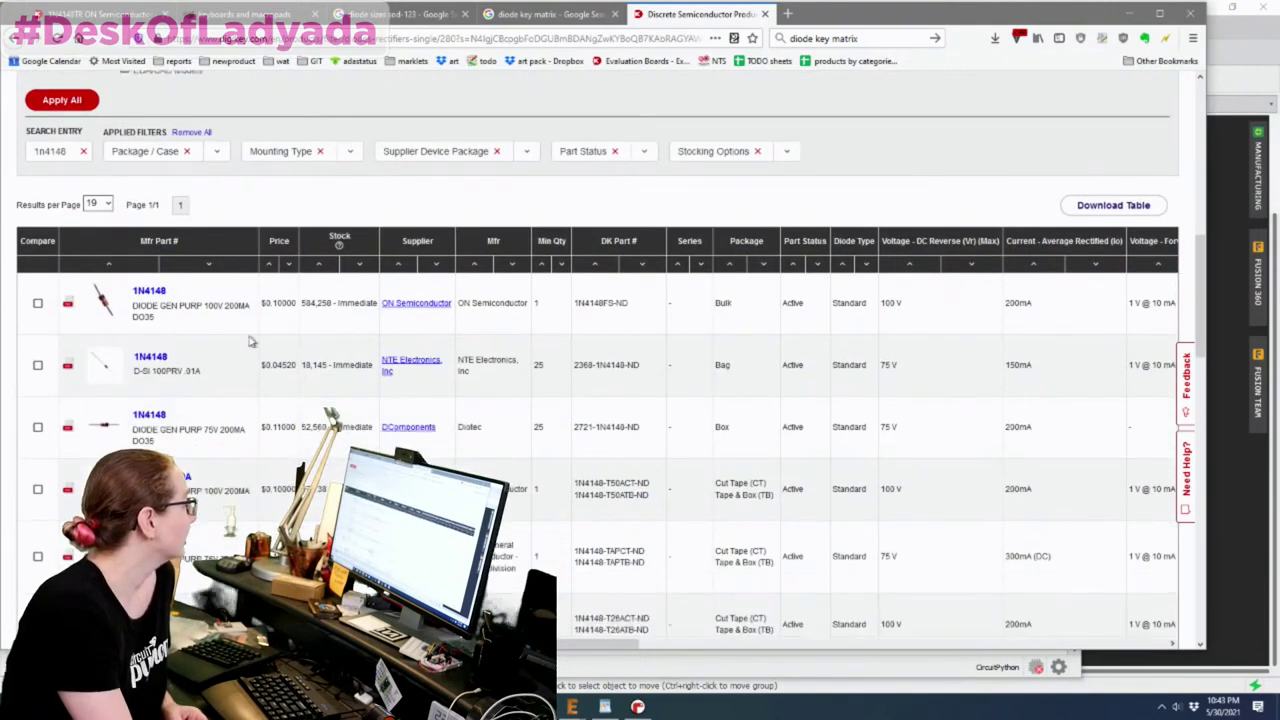
pyautogui.moveTo(101, 380)
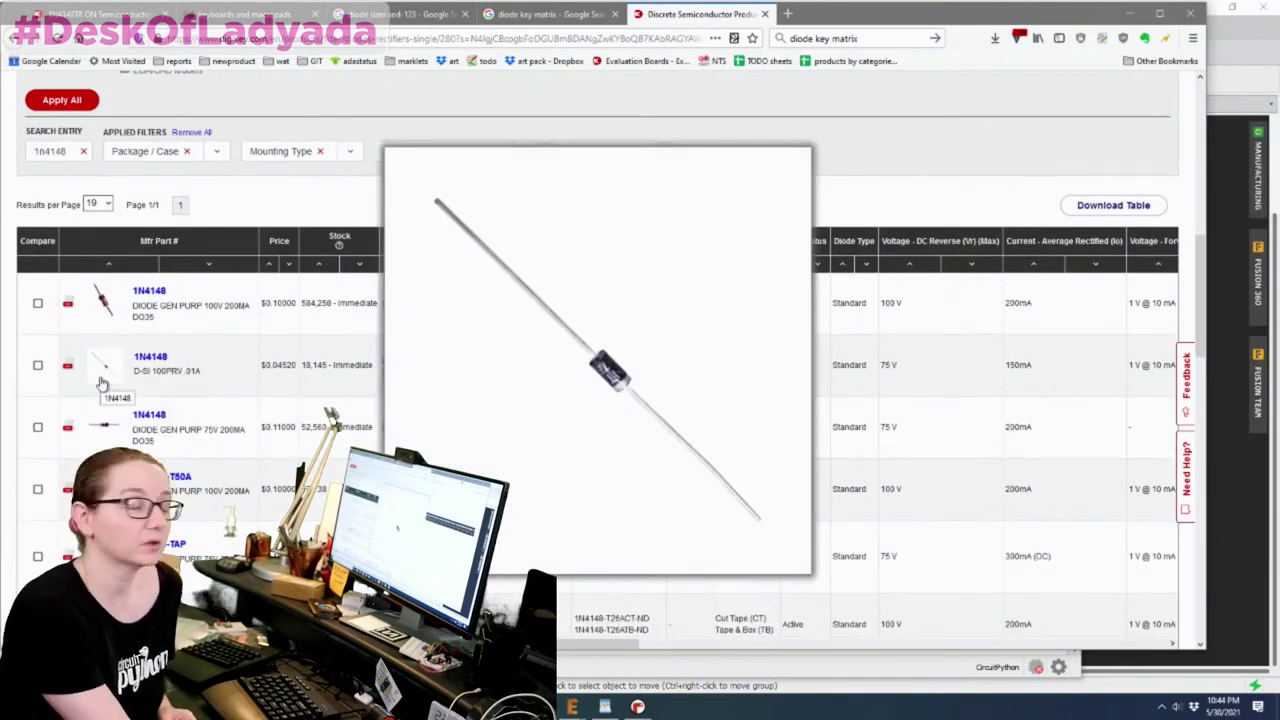
pyautogui.scroll(-1, 255, 365)
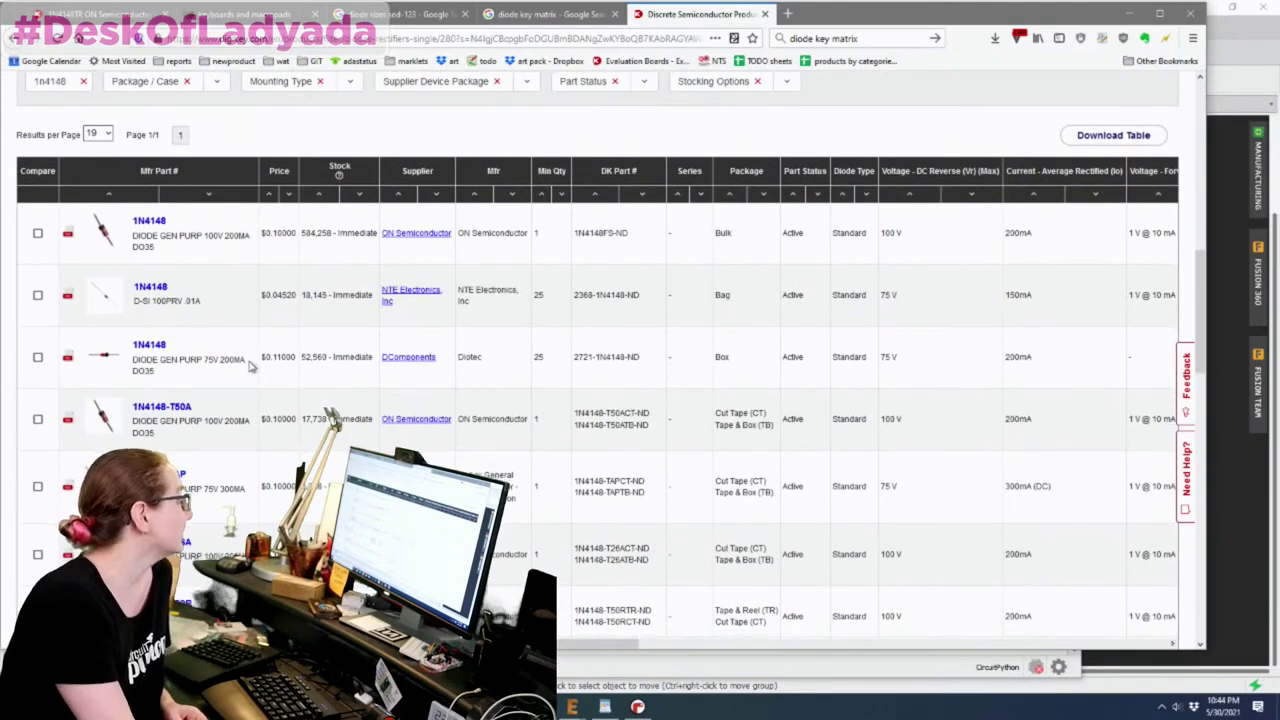
pyautogui.scroll(-1, 251, 367)
pyautogui.scroll(-1, 270, 366)
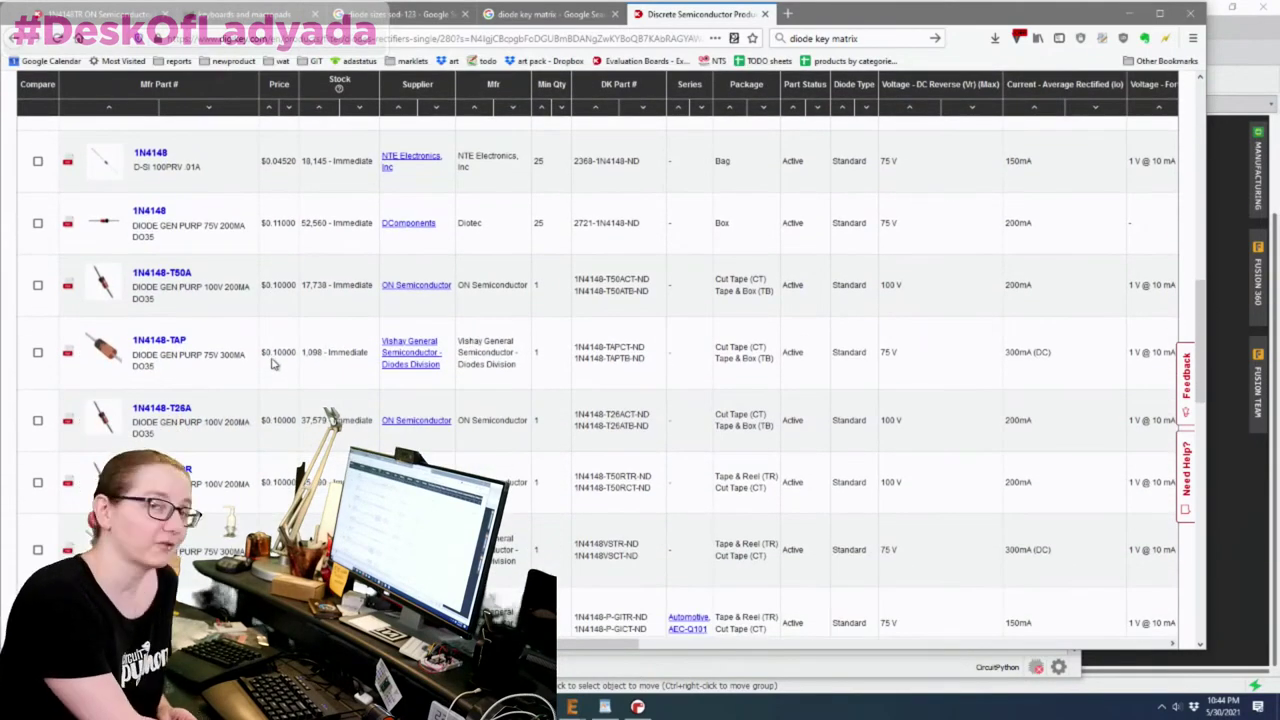
pyautogui.scroll(2, 280, 370)
pyautogui.scroll(-1, 312, 402)
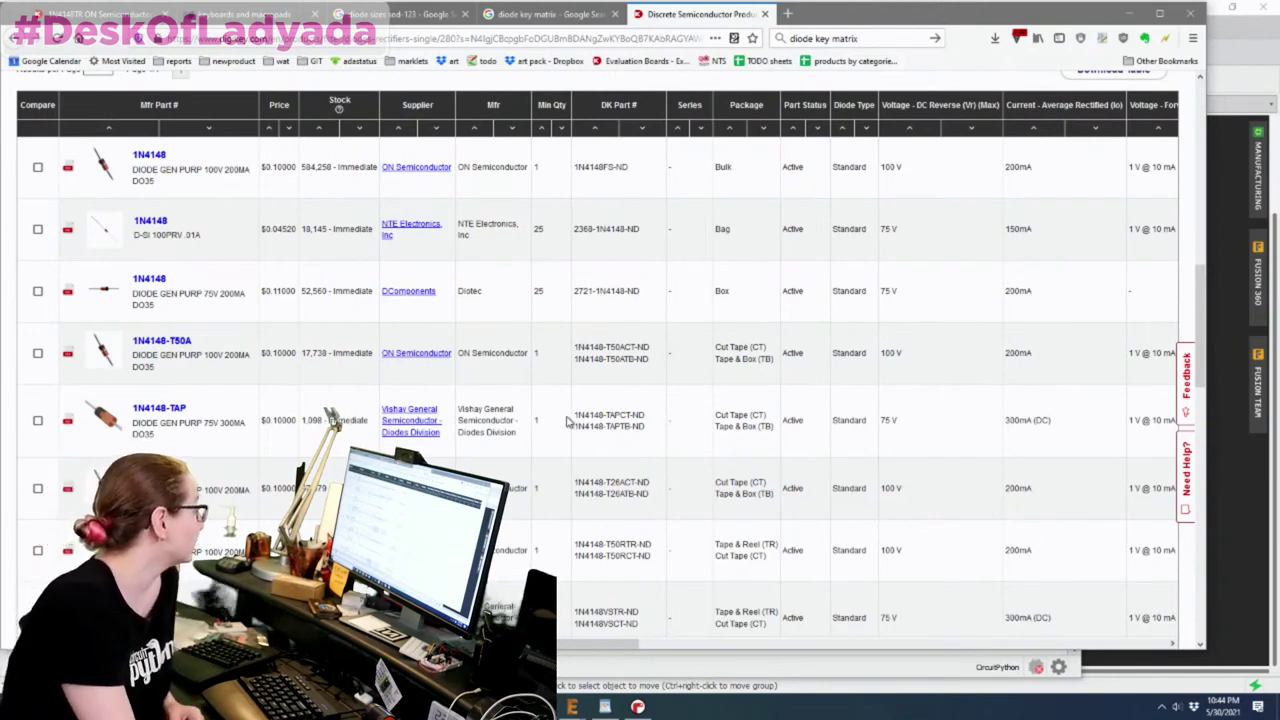
# - Reprice the results at a quantity of 100, with the page zoomed in
pyautogui.scroll(1, 567, 427)
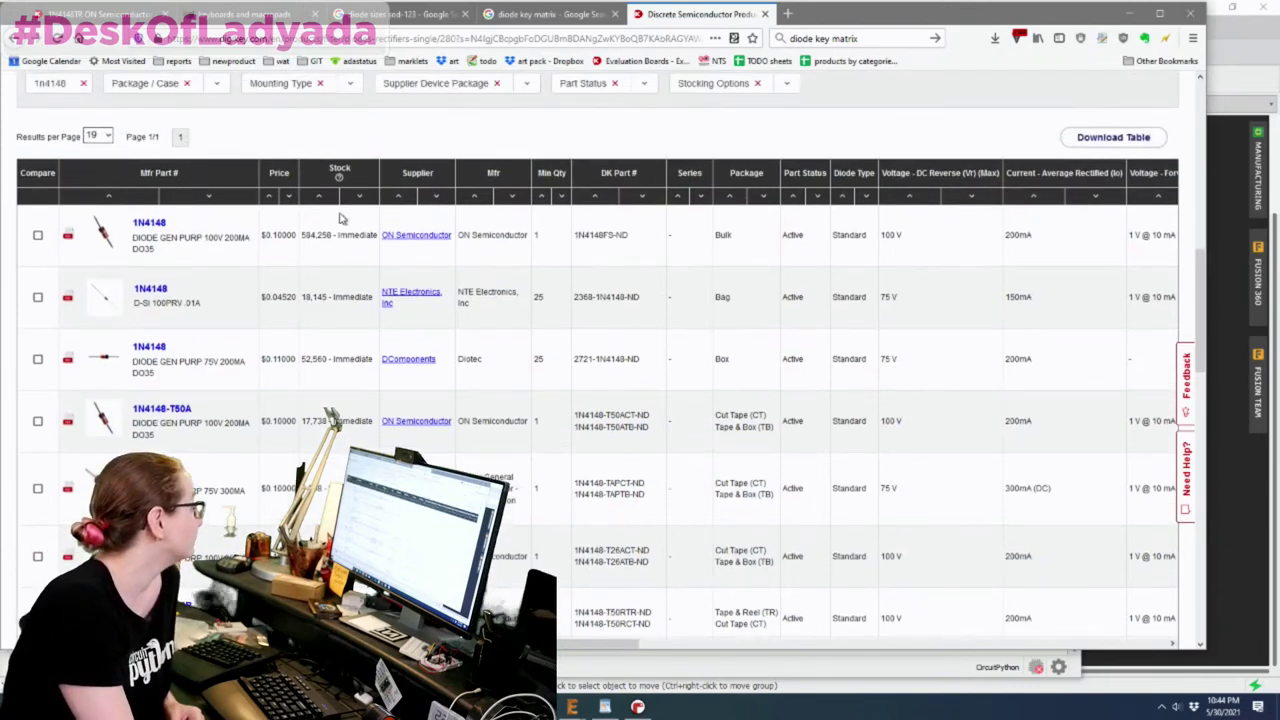
pyautogui.scroll(5, 527, 318)
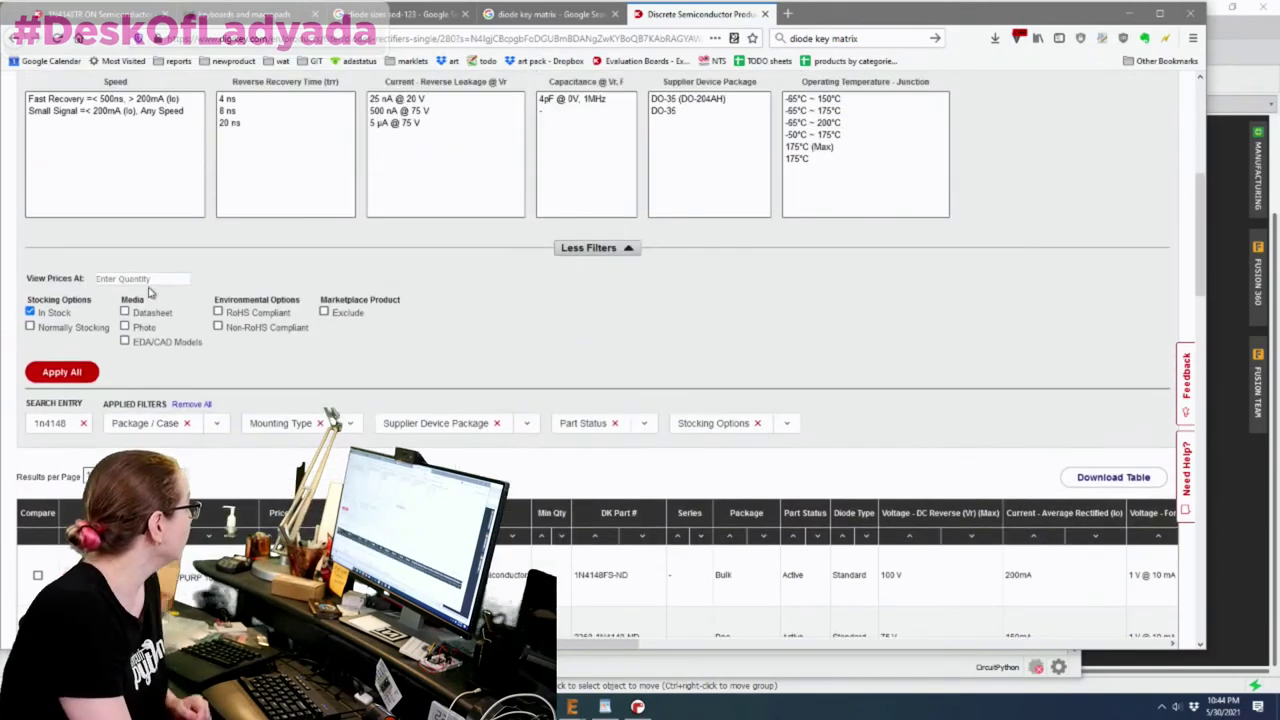
pyautogui.write('100')
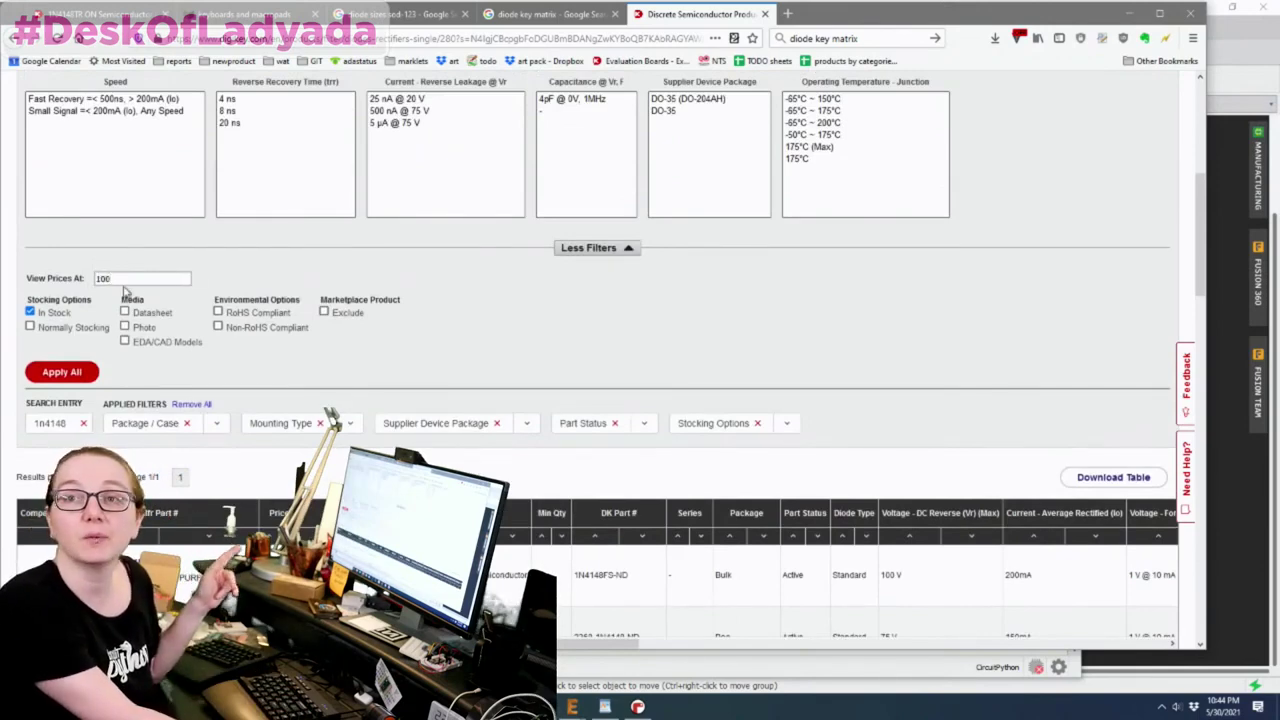
pyautogui.hotkey('ctrl', '+')
pyautogui.hotkey('ctrl', '+')
pyautogui.hotkey('ctrl', '+')
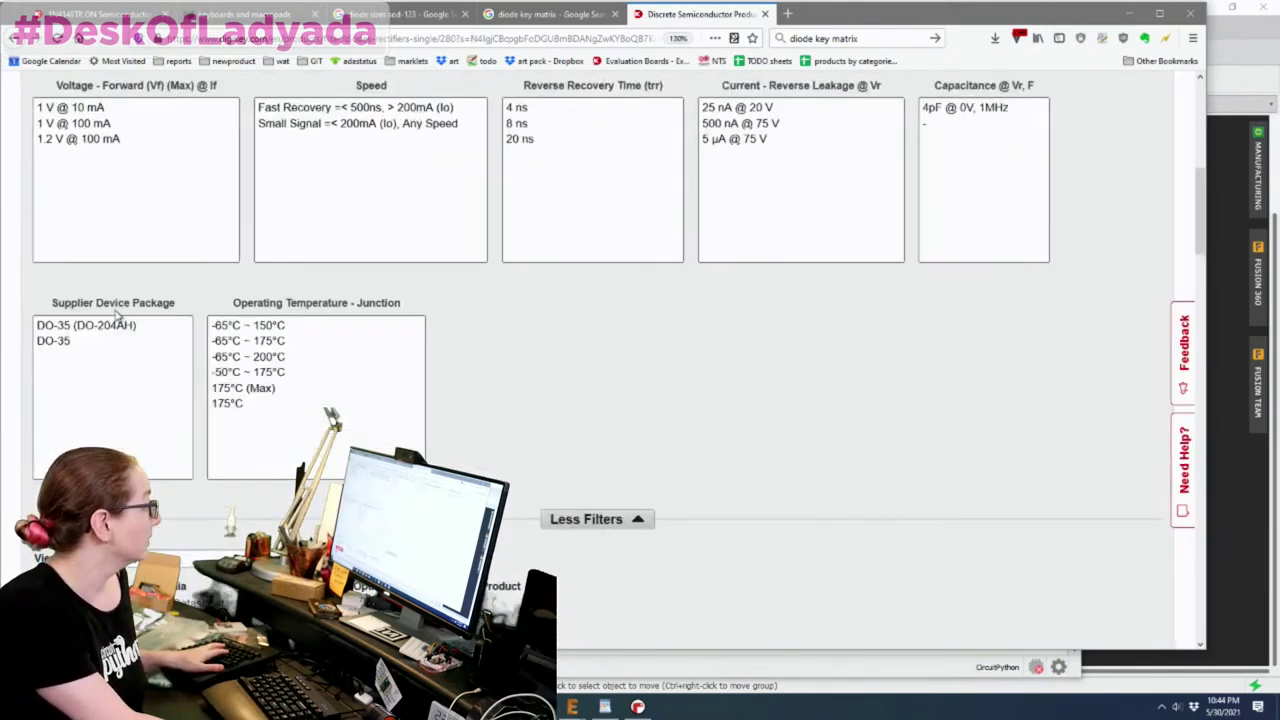
pyautogui.scroll(-5, 116, 316)
pyautogui.click(97, 307)
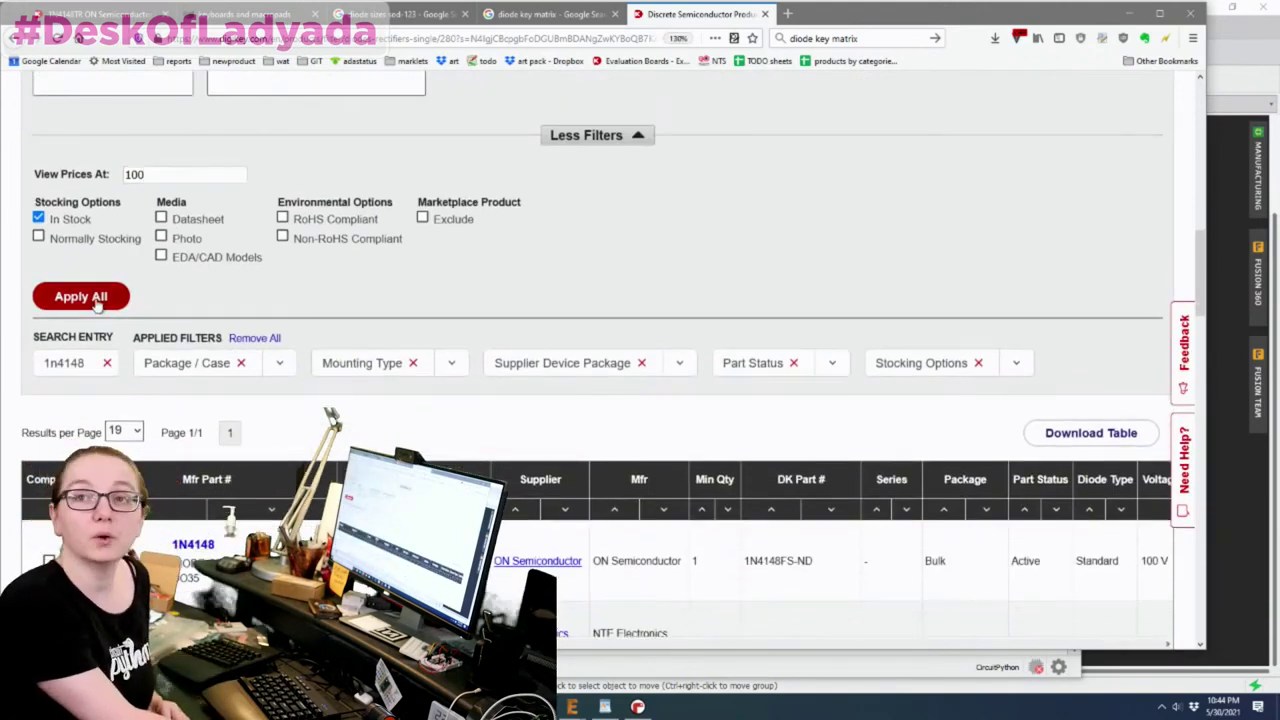
# - Highlight the cheapest row, ON Semiconductor's 1N4148TR at $0.03560, then clear the highlight
pyautogui.scroll(-5, 258, 282)
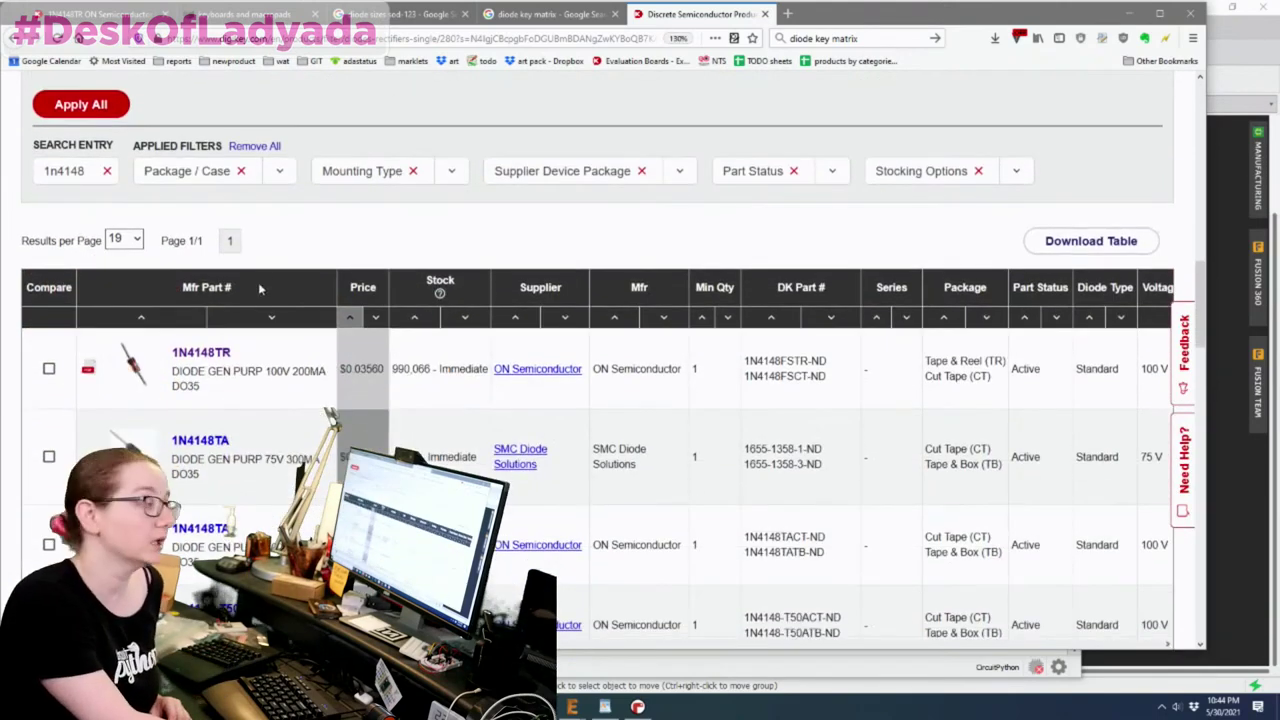
pyautogui.scroll(-1, 336, 270)
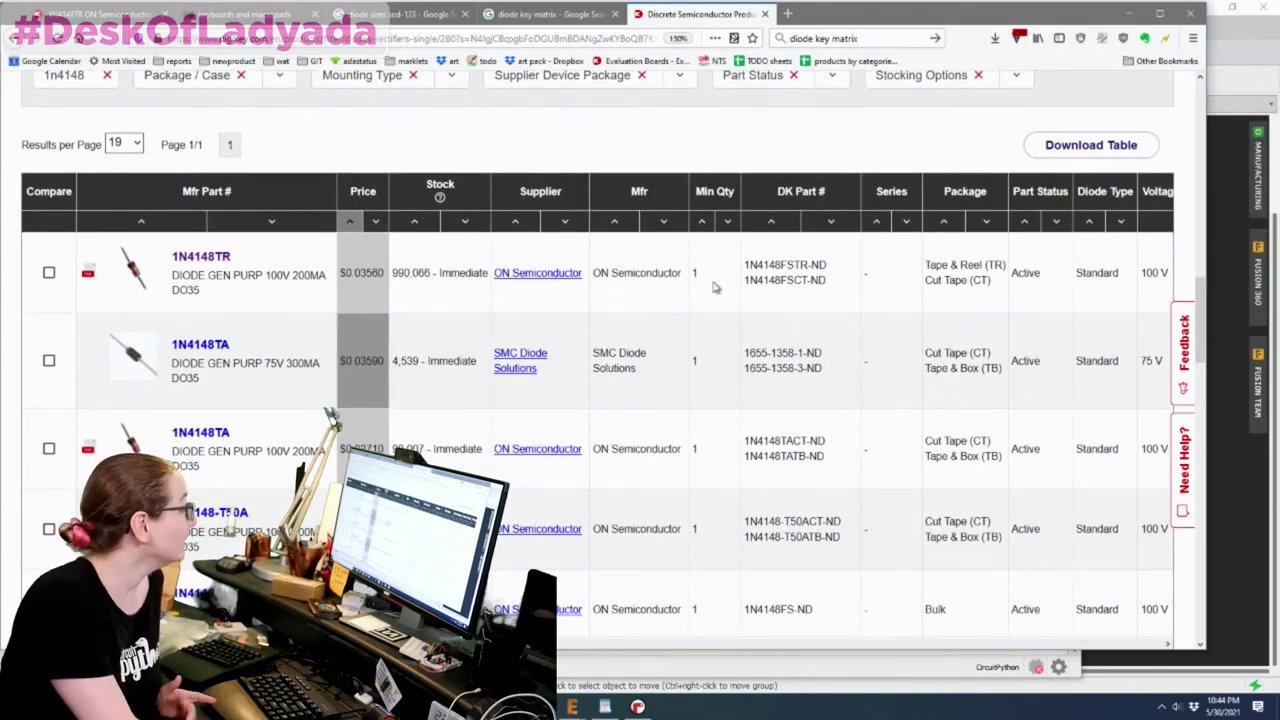
pyautogui.moveTo(720, 292); pyautogui.dragTo(422, 301)
pyautogui.click(422, 301)
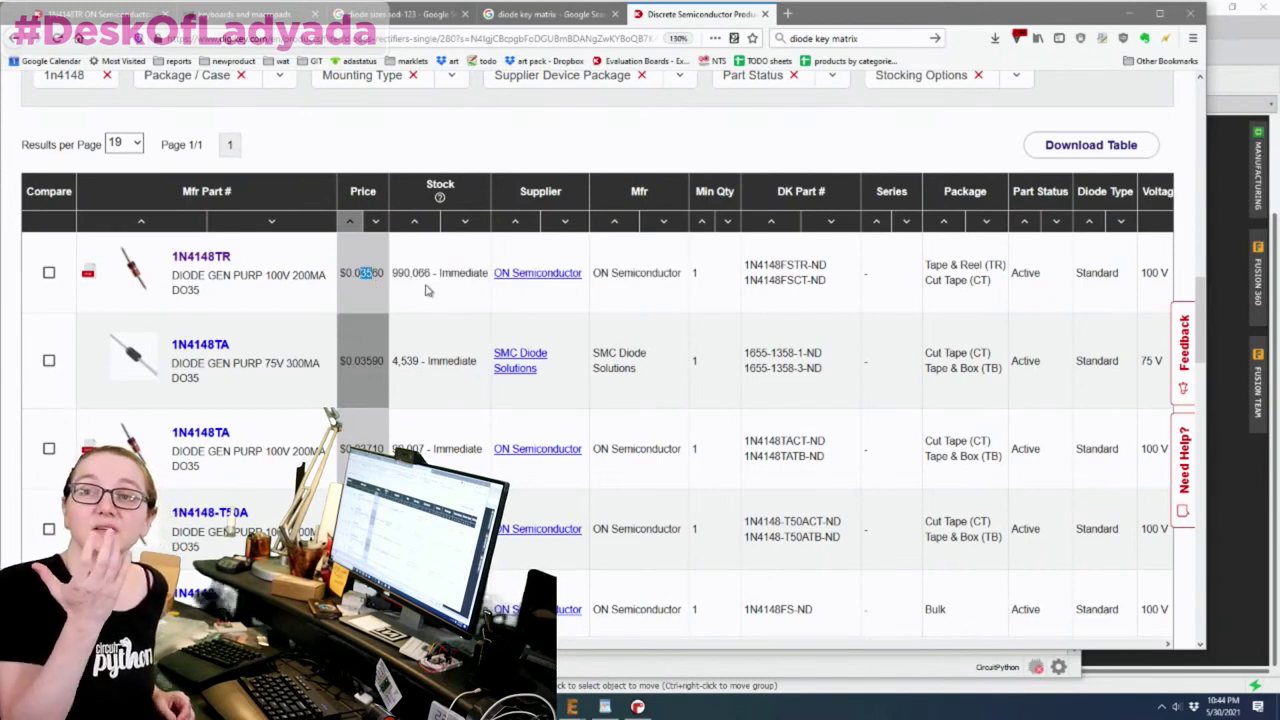
pyautogui.click(202, 258)
pyautogui.scroll(-3, 1013, 358)
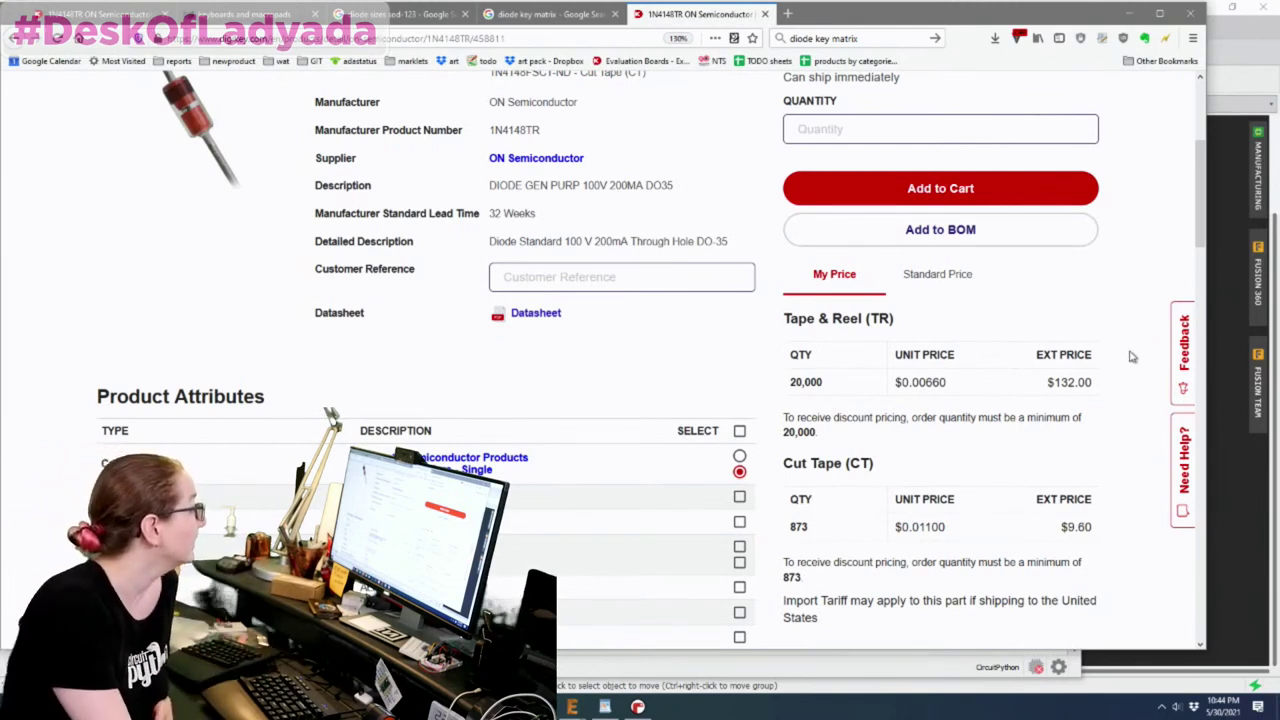
pyautogui.scroll(1, 1134, 358)
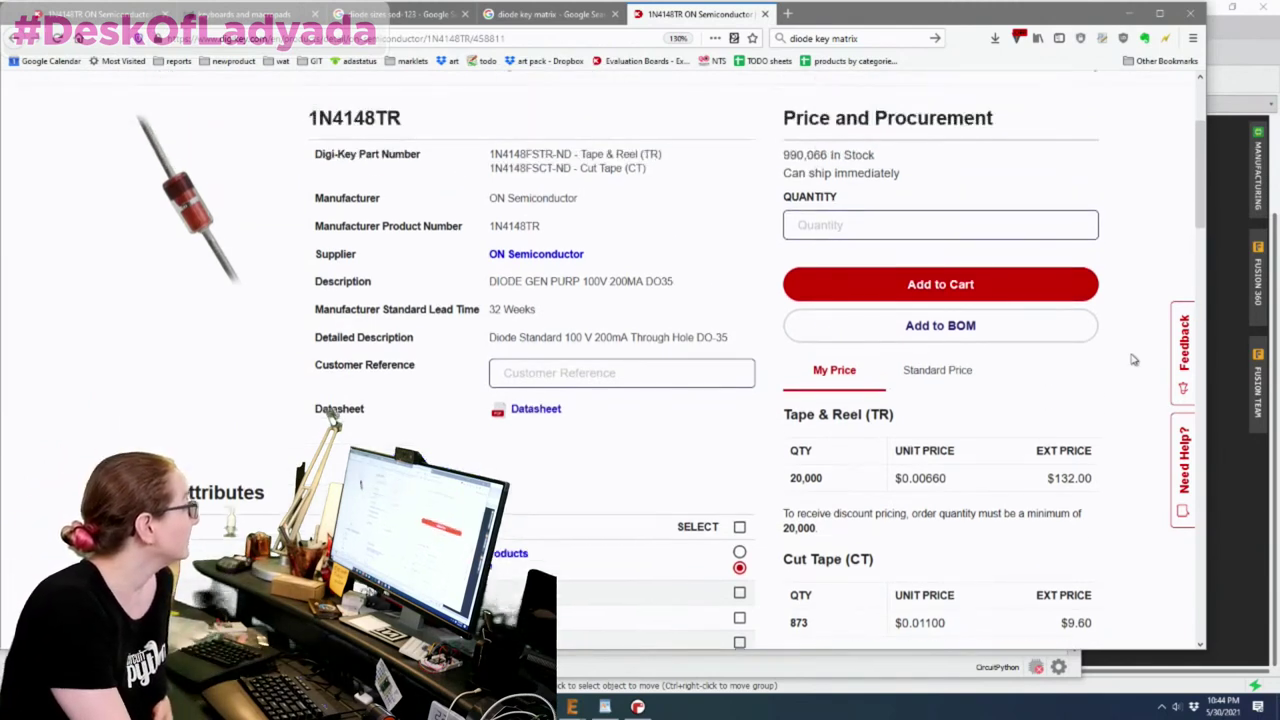
pyautogui.click(188, 213)
pyautogui.click(255, 360)
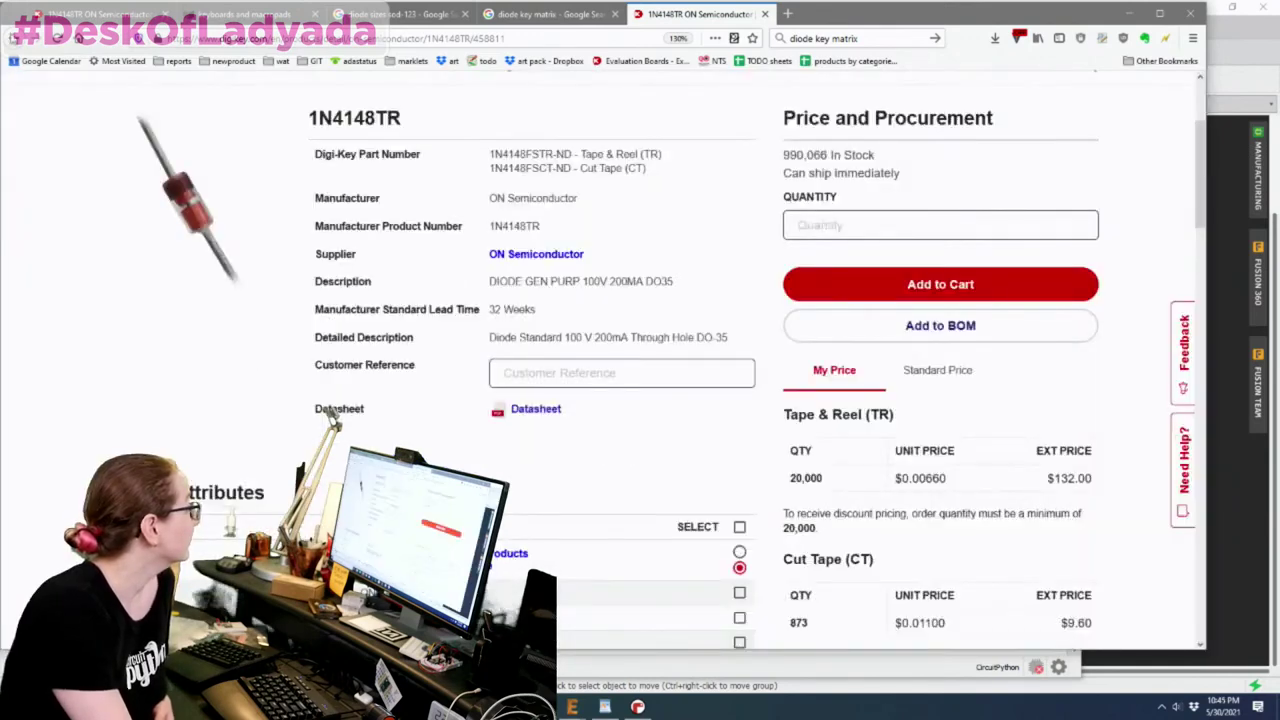
pyautogui.scroll(-8, 617, 209)
# - Return to the filtered 1N4148 results and scroll through them, previewing a part thumbnail
pyautogui.hotkey('alt', 'Left')
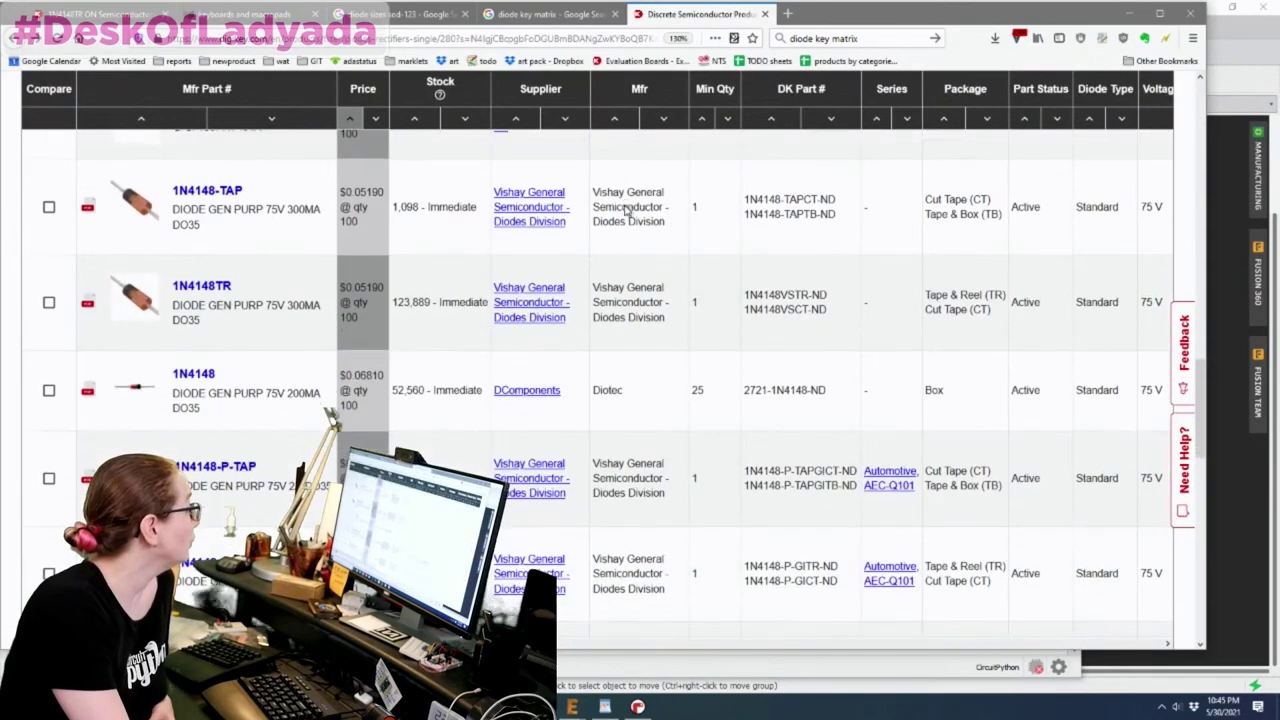
pyautogui.scroll(-5, 626, 205)
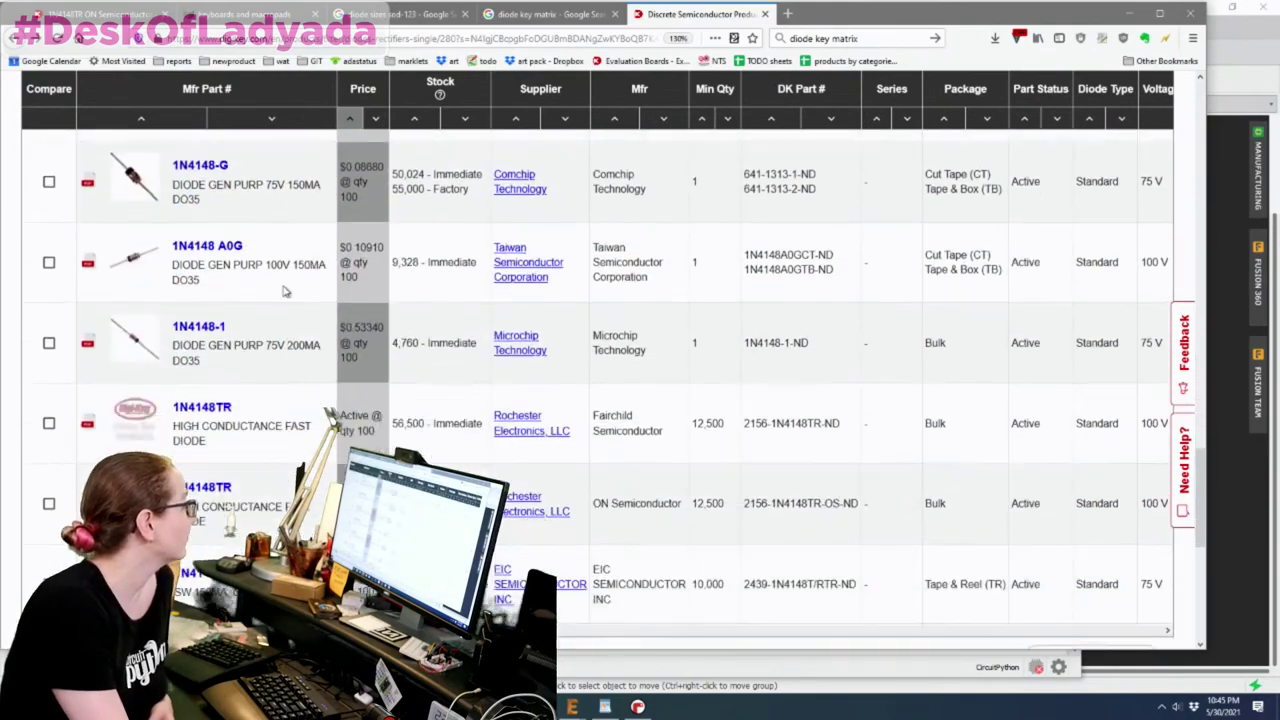
pyautogui.moveTo(135, 339)
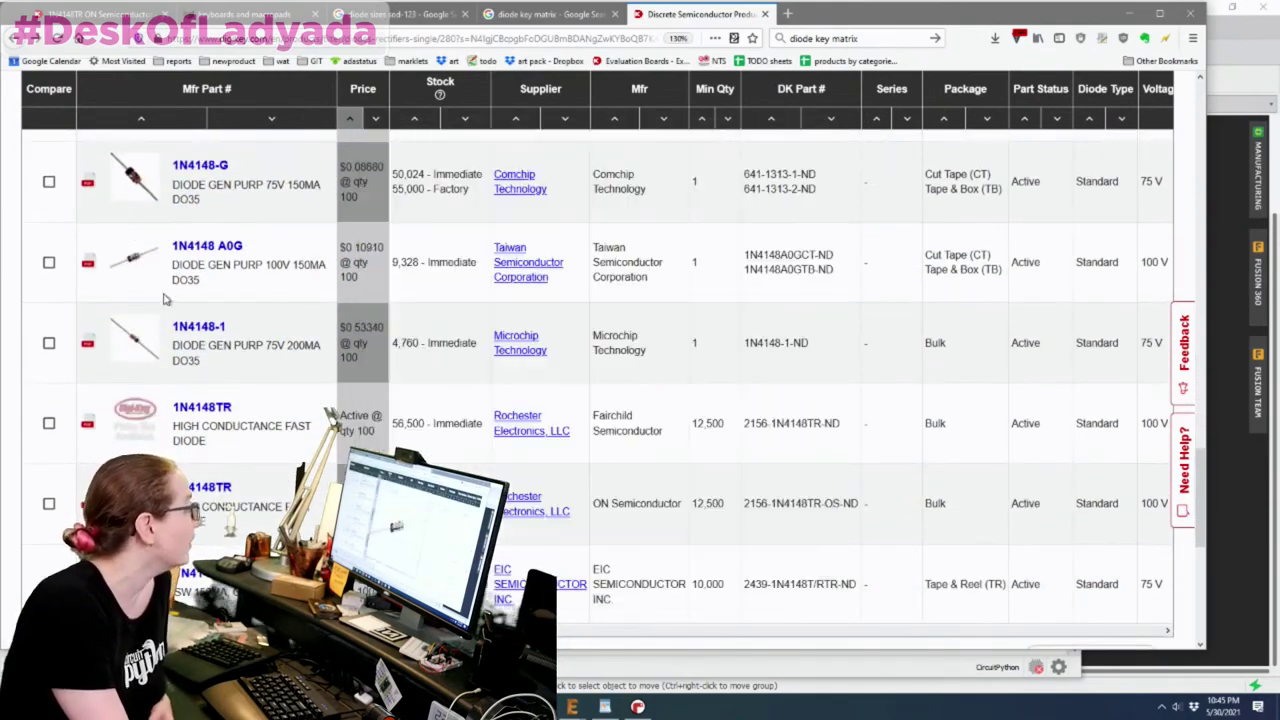
pyautogui.scroll(3, 600, 347)
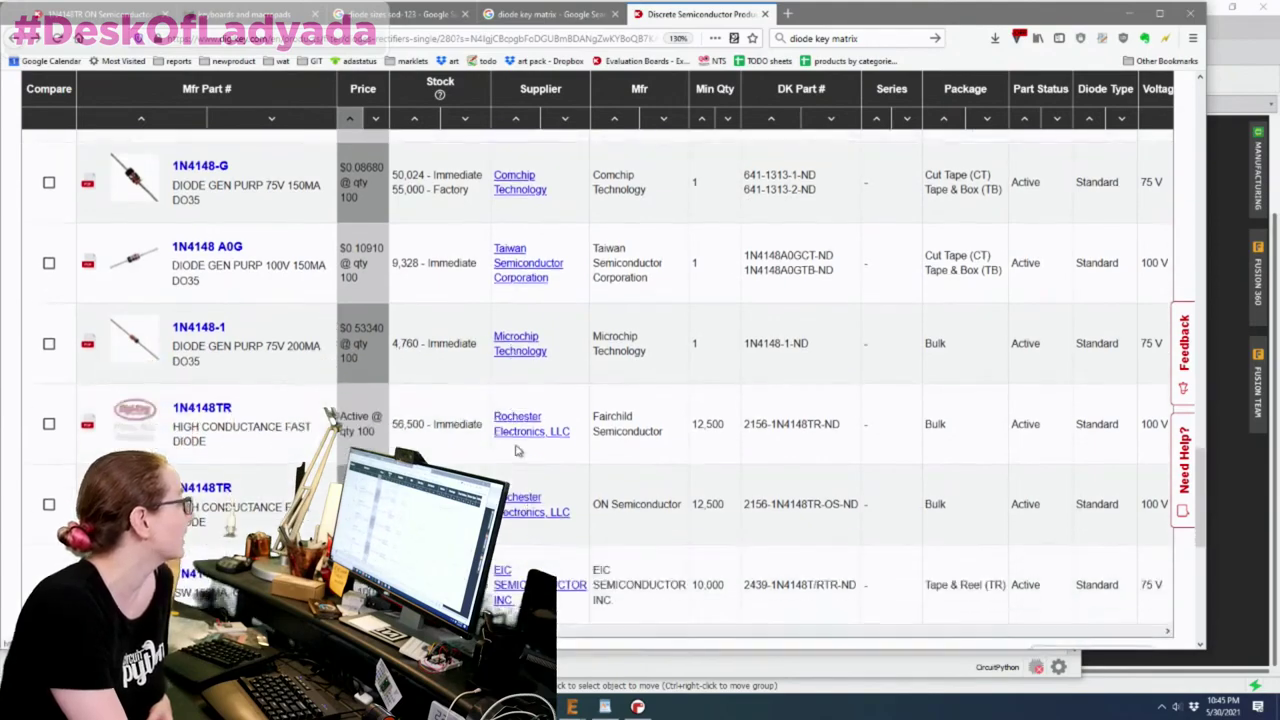
pyautogui.scroll(5, 175, 292)
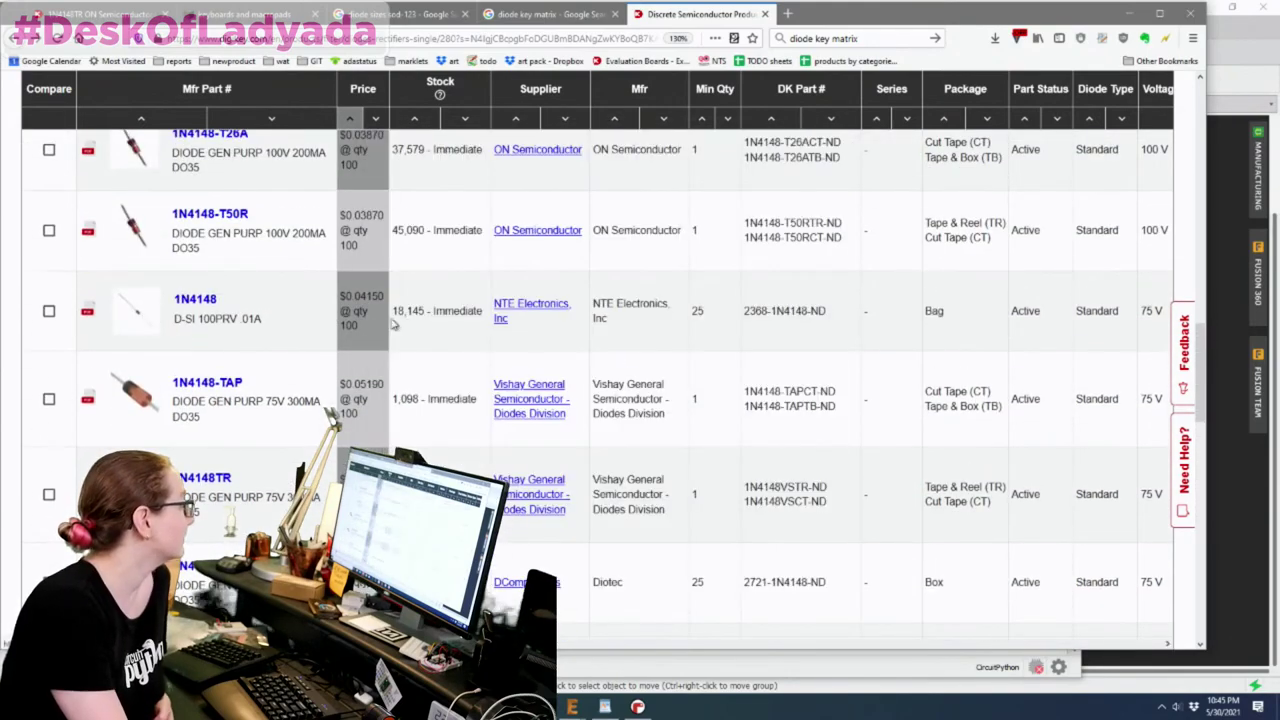
pyautogui.scroll(1, 400, 325)
pyautogui.scroll(2, 600, 325)
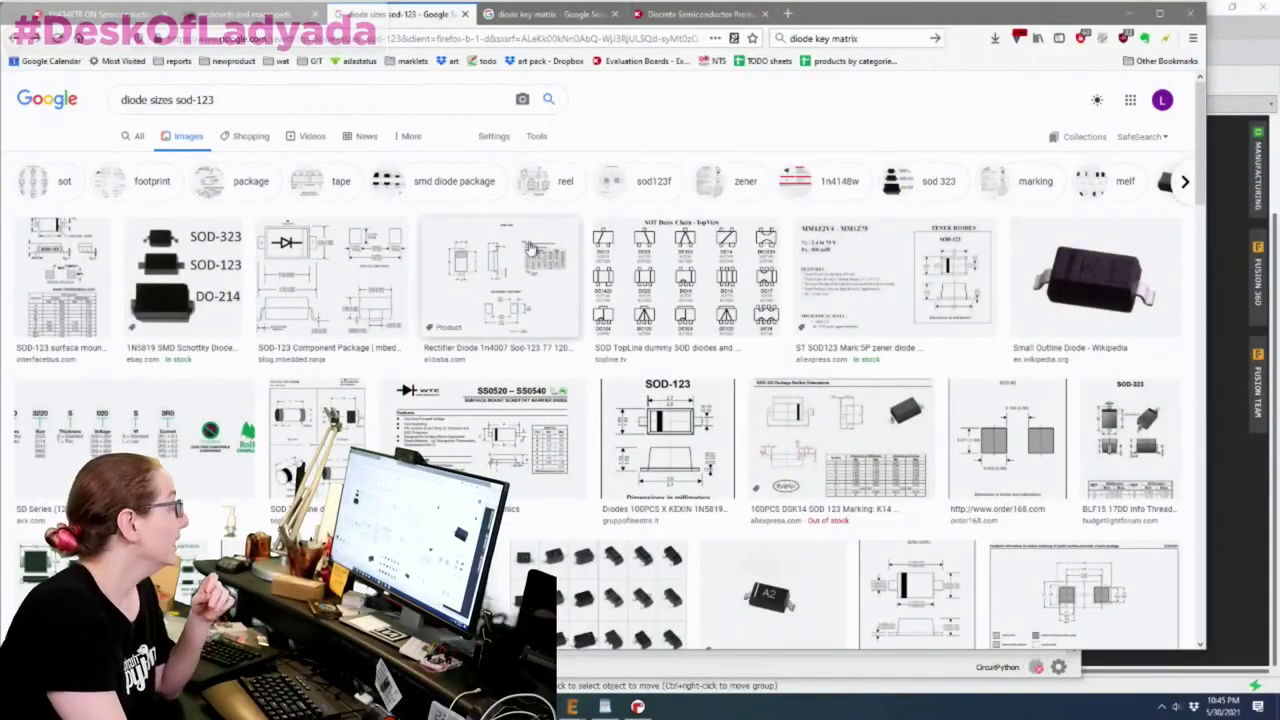
# - Preview the 'Smd diode packages' chart and open its source in a new tab
pyautogui.scroll(-2, 287, 290)
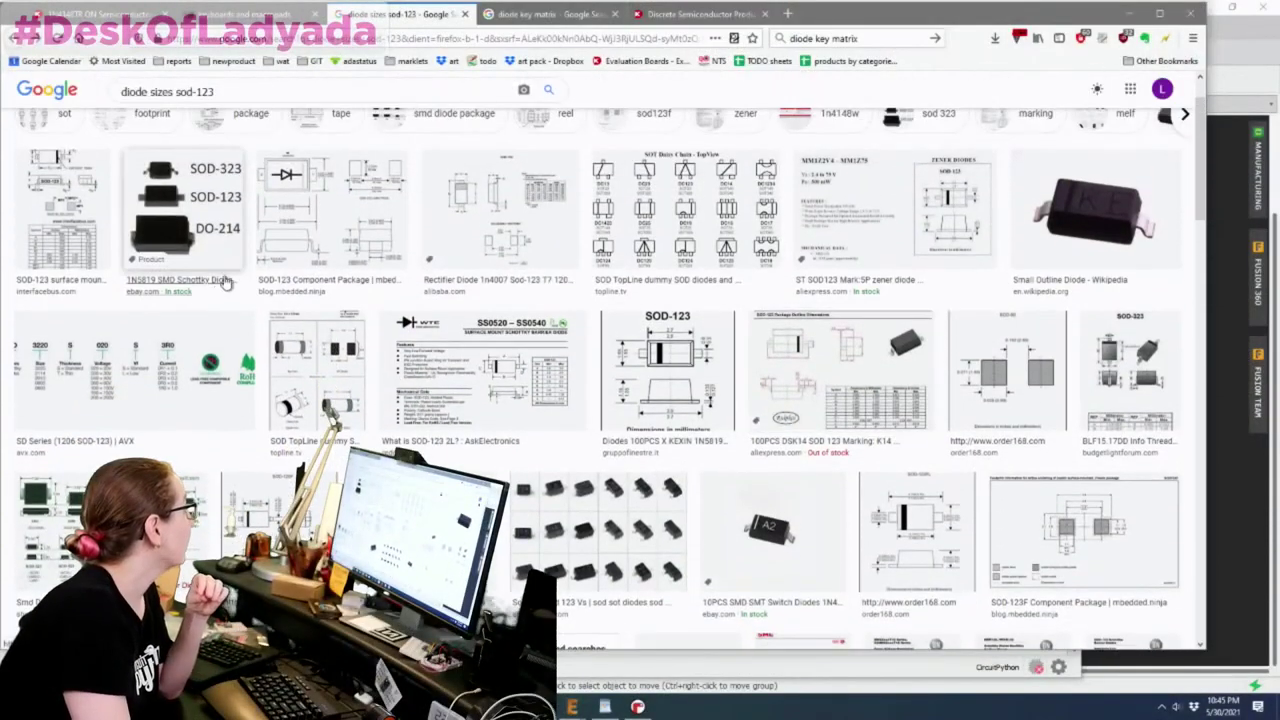
pyautogui.scroll(2, 330, 250)
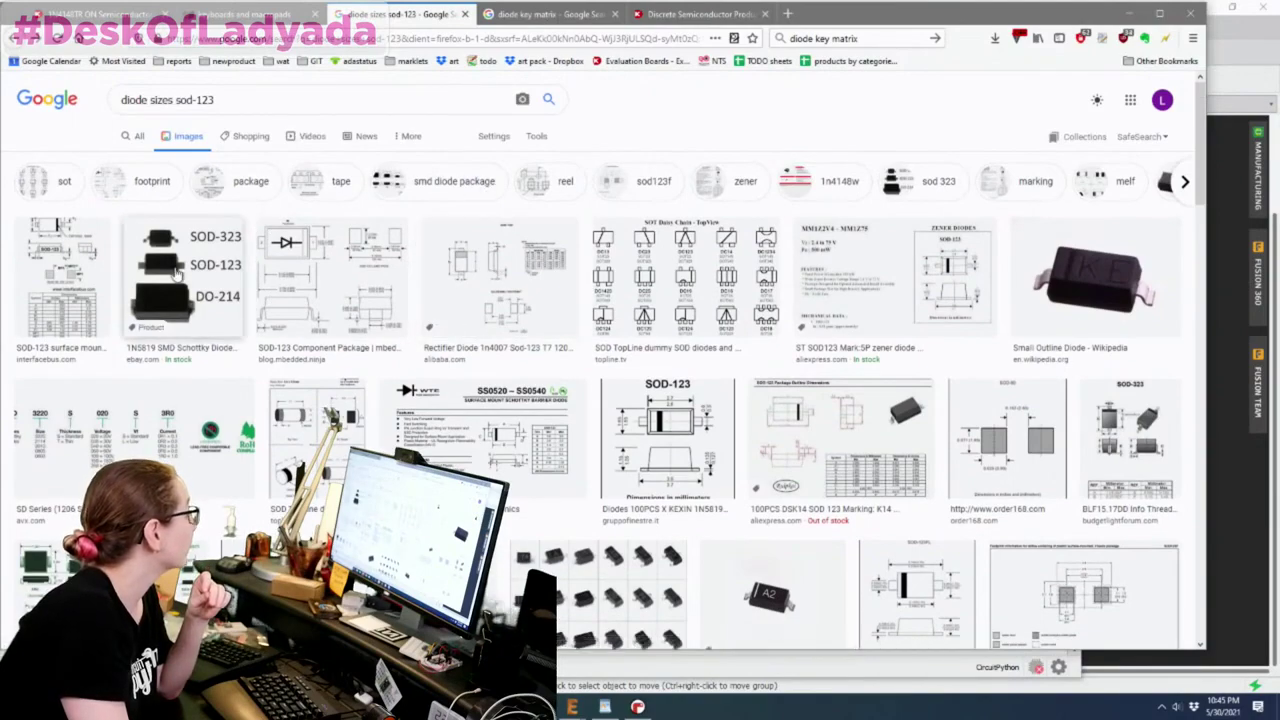
pyautogui.scroll(-8, 716, 302)
pyautogui.scroll(-6, 716, 302)
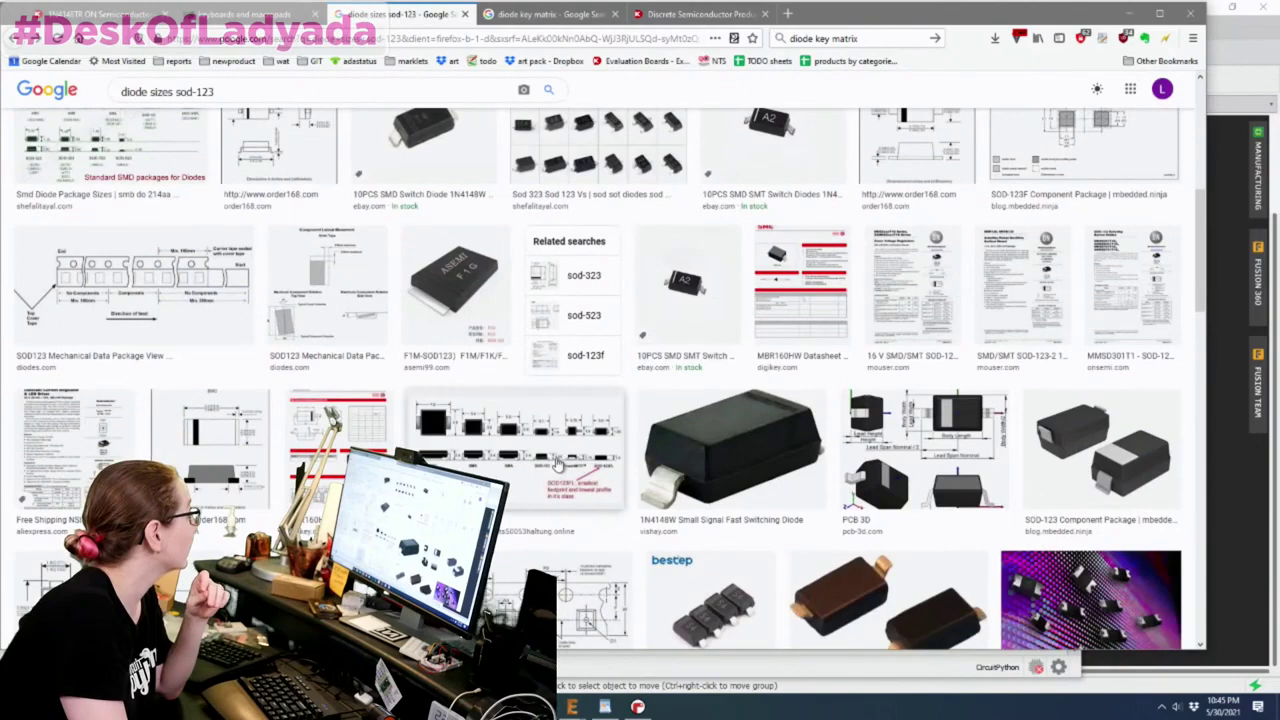
pyautogui.click(558, 465)
pyautogui.rightClick(1002, 212)
pyautogui.press('t')
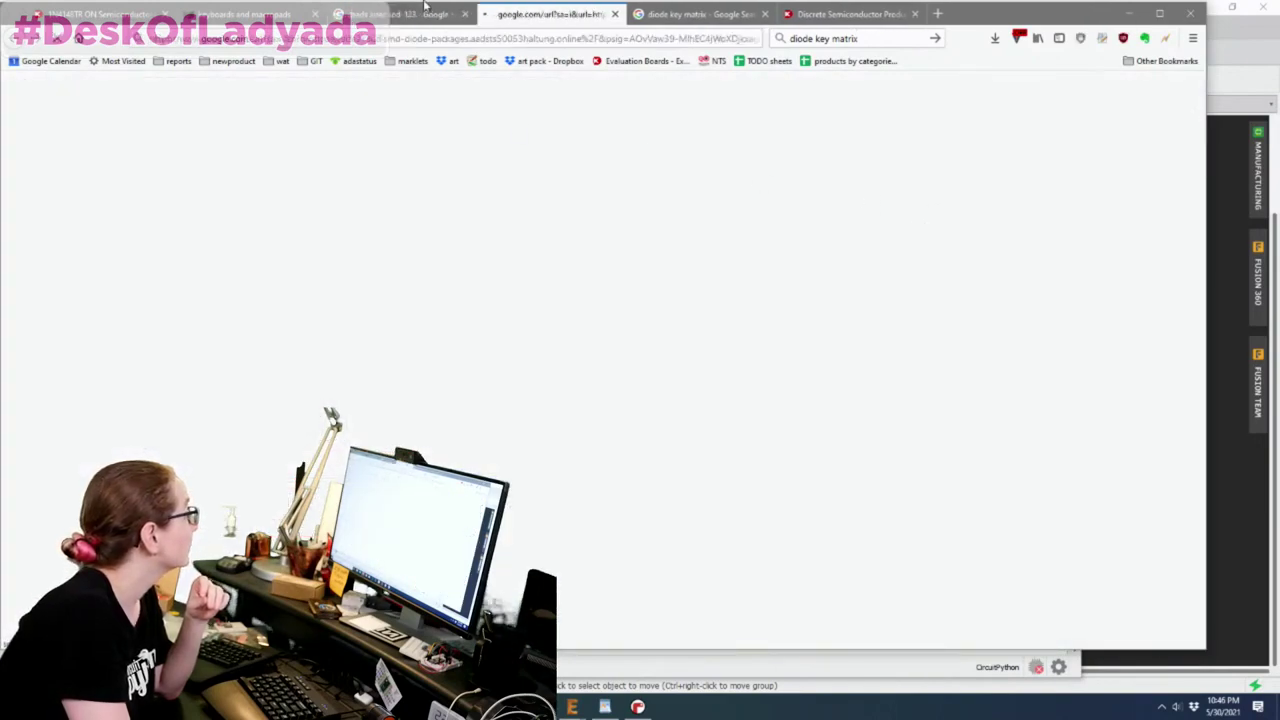
# - Look over more 'diode sizes sod-123' image results, then close the Smd diode packages tab
pyautogui.click(410, 14)
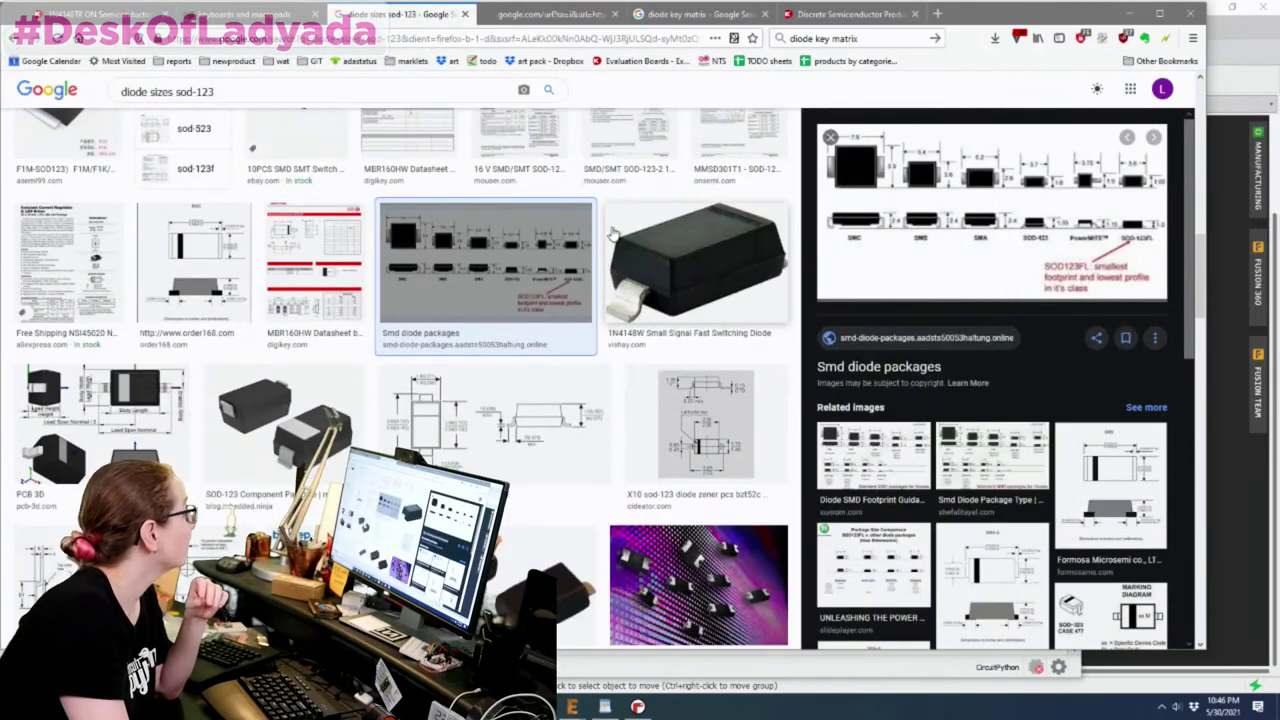
pyautogui.scroll(-3, 614, 233)
pyautogui.scroll(-2, 614, 233)
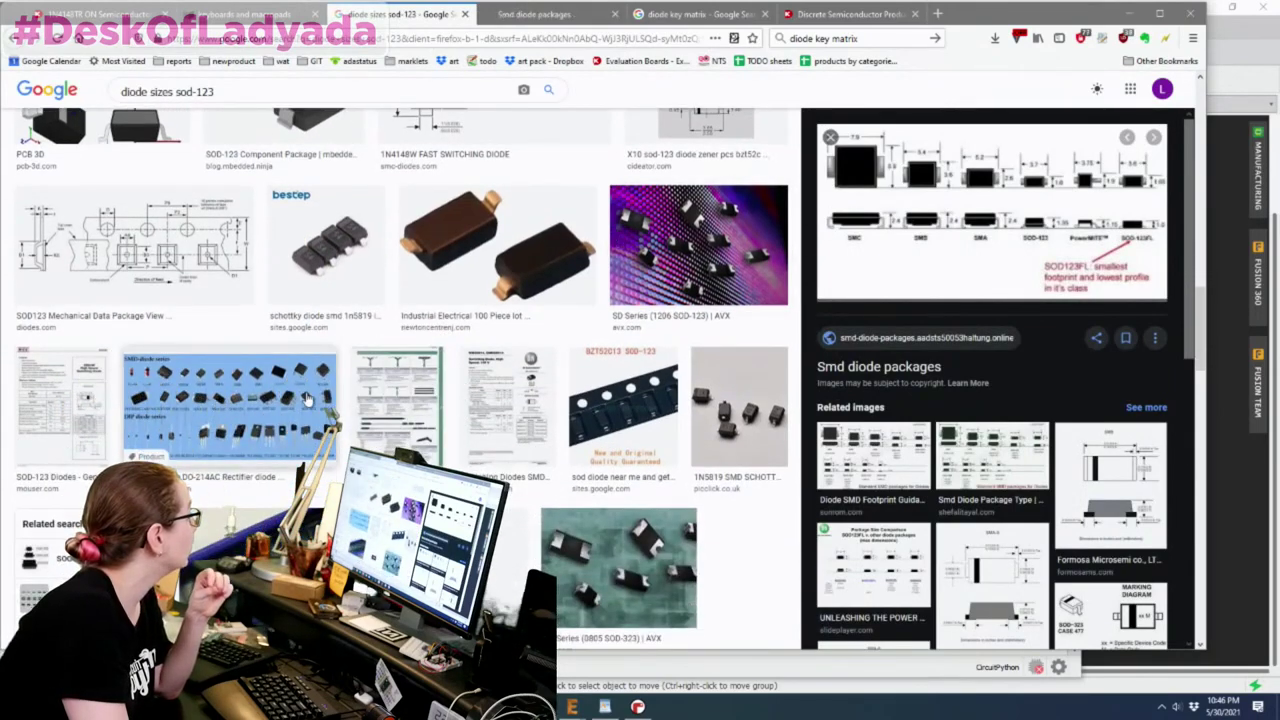
pyautogui.scroll(-4, 297, 396)
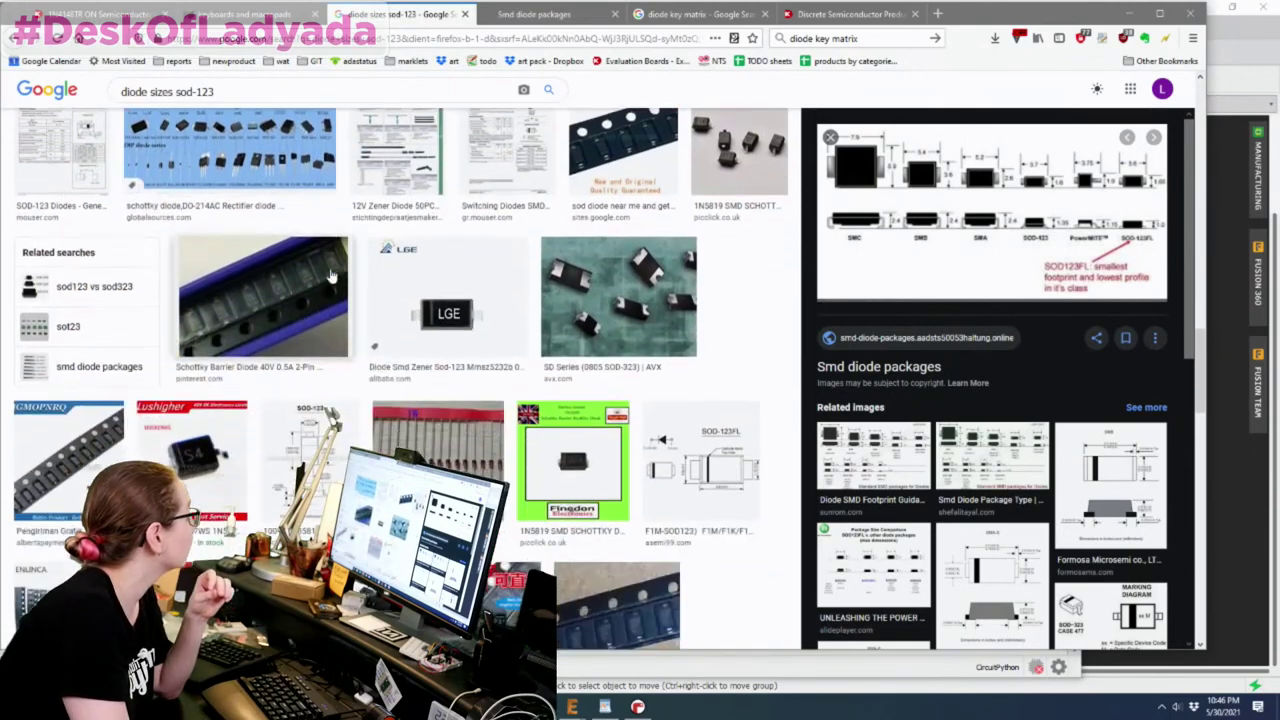
pyautogui.click(521, 20)
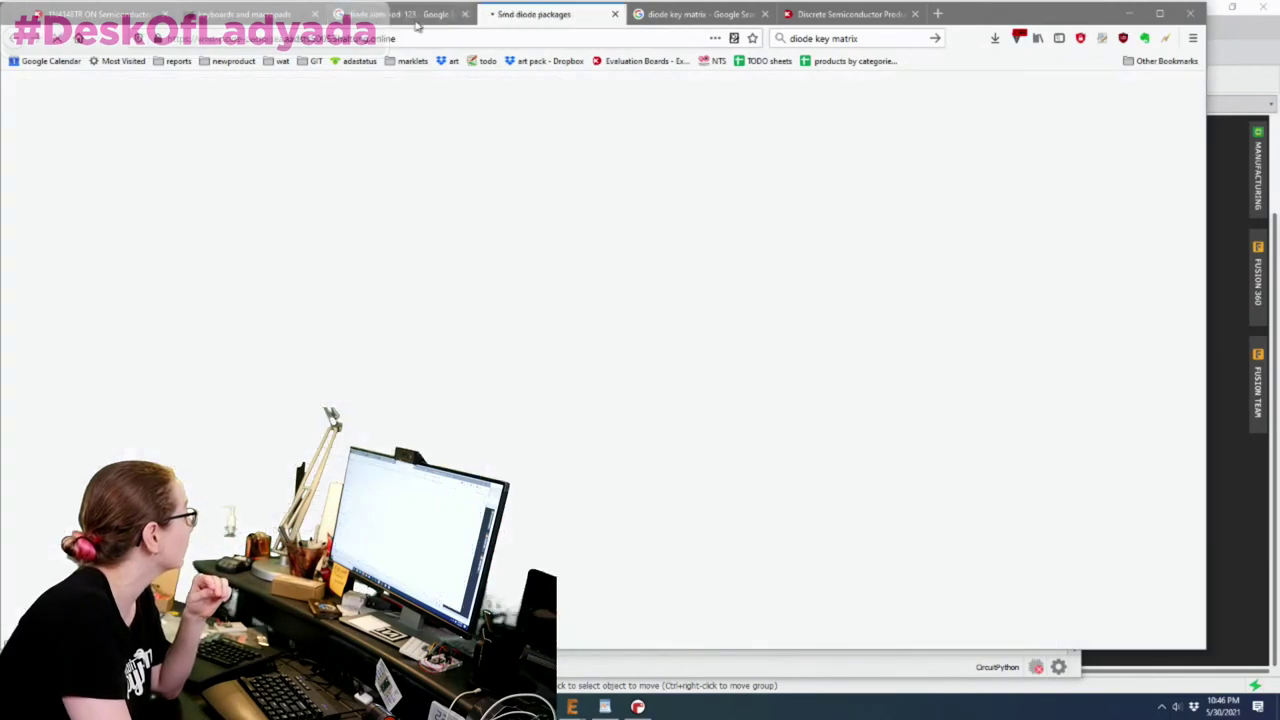
pyautogui.click(615, 15)
# - From the sod-123 image results, open the package chart thumbnail as an image on its own
pyautogui.scroll(4, 657, 336)
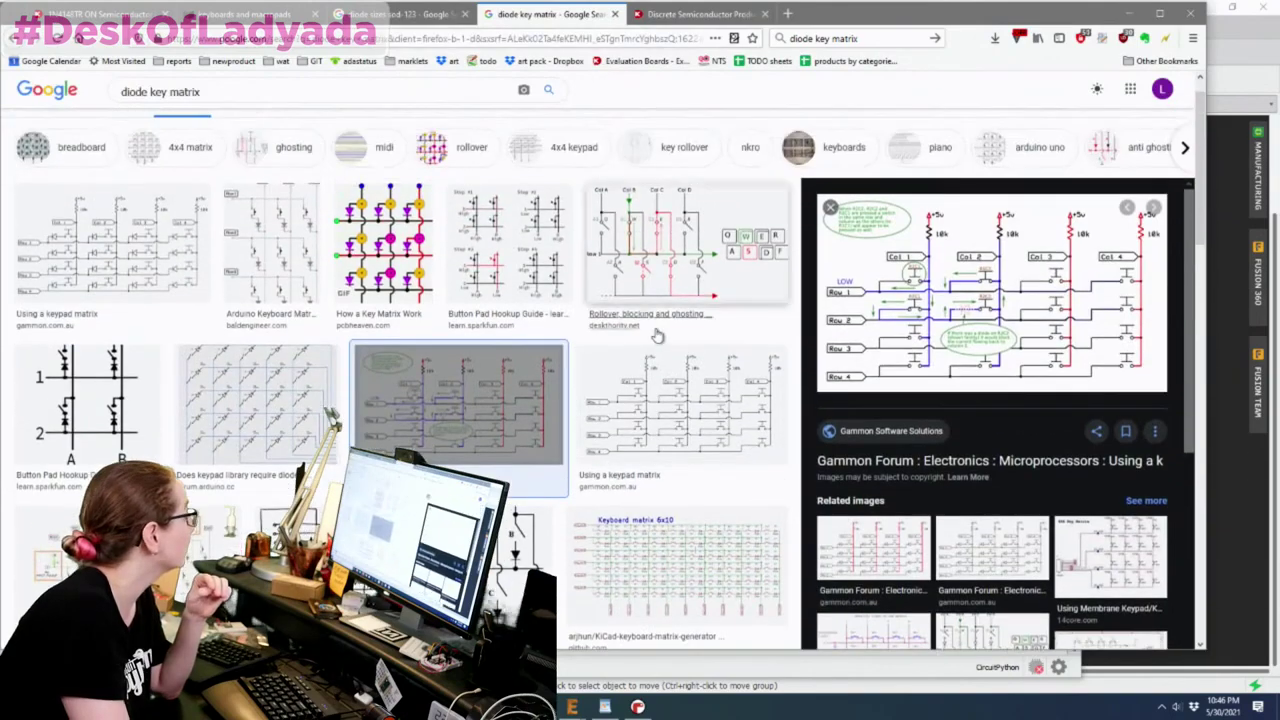
pyautogui.scroll(-4, 655, 345)
pyautogui.scroll(6, 655, 345)
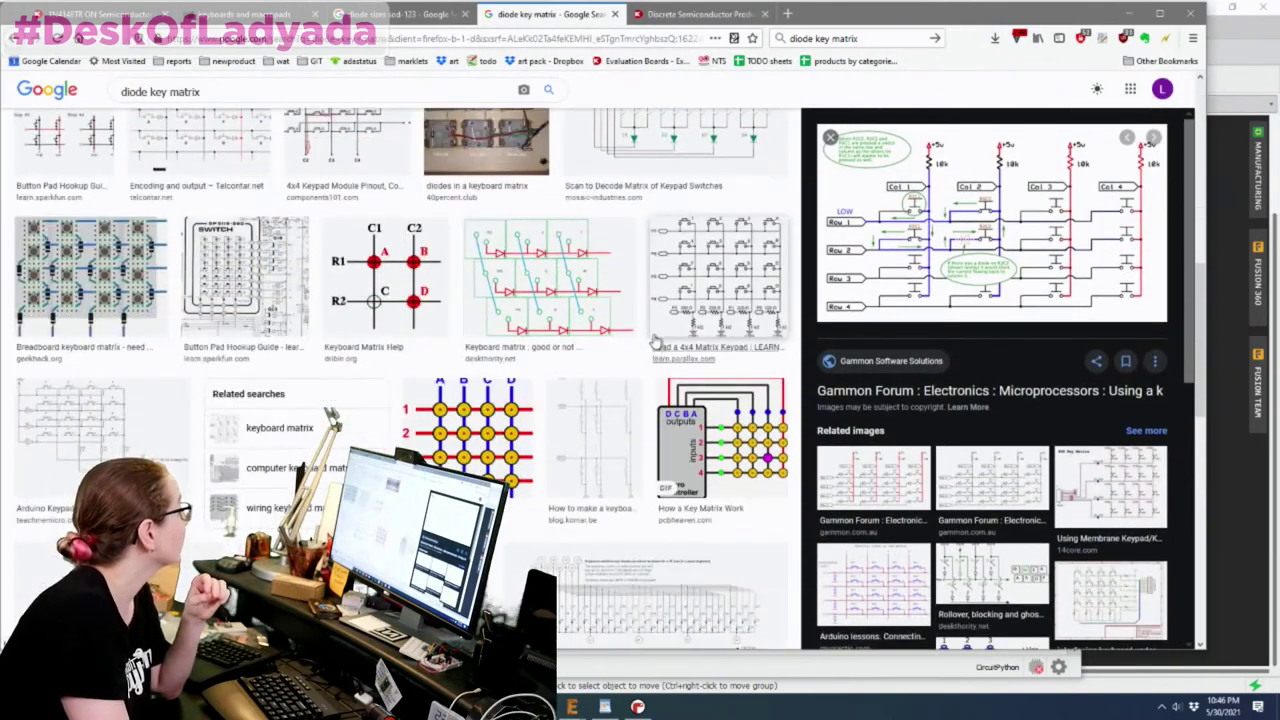
pyautogui.hotkey('ctrl', 'pageup')
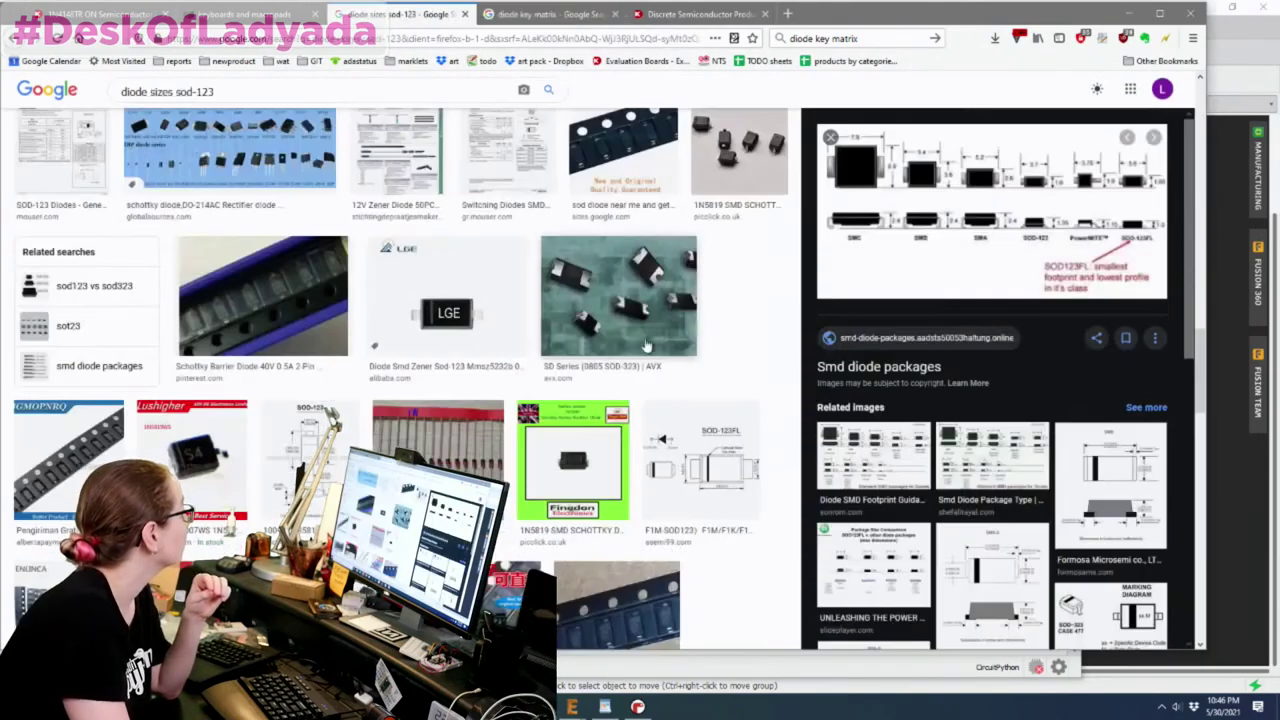
pyautogui.scroll(-5, 612, 342)
pyautogui.scroll(3, 612, 342)
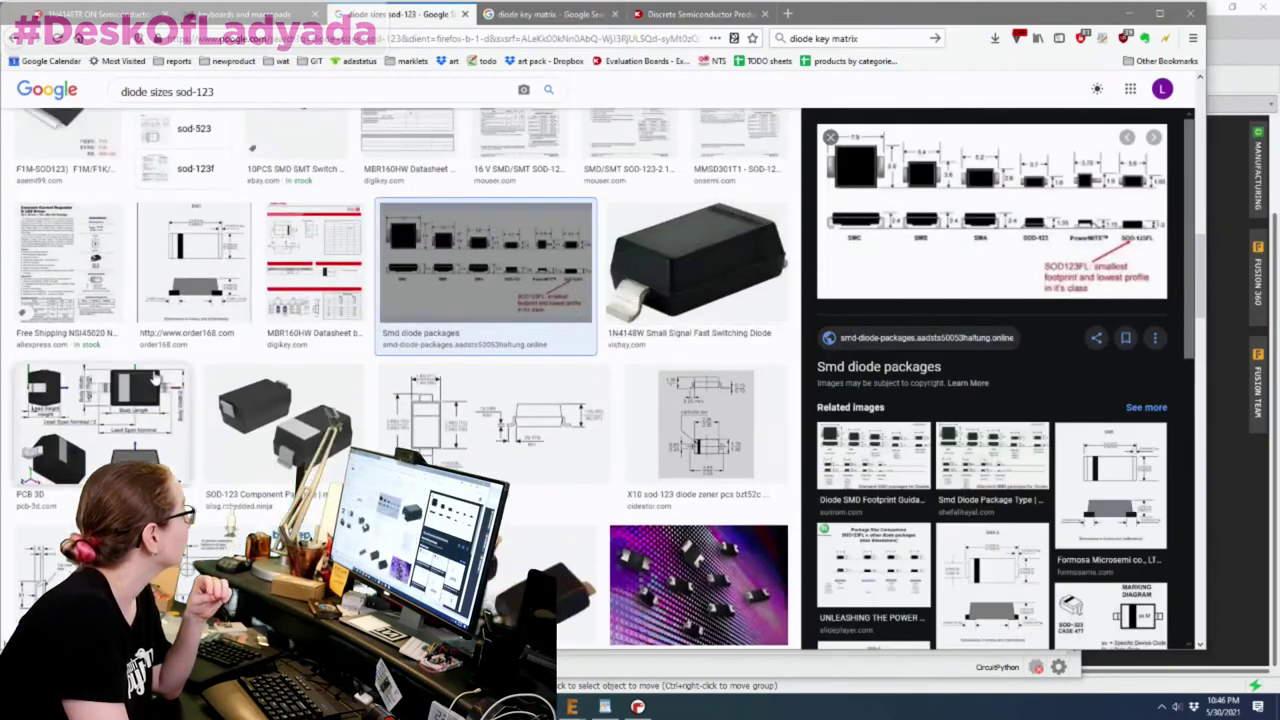
pyautogui.rightClick(520, 424)
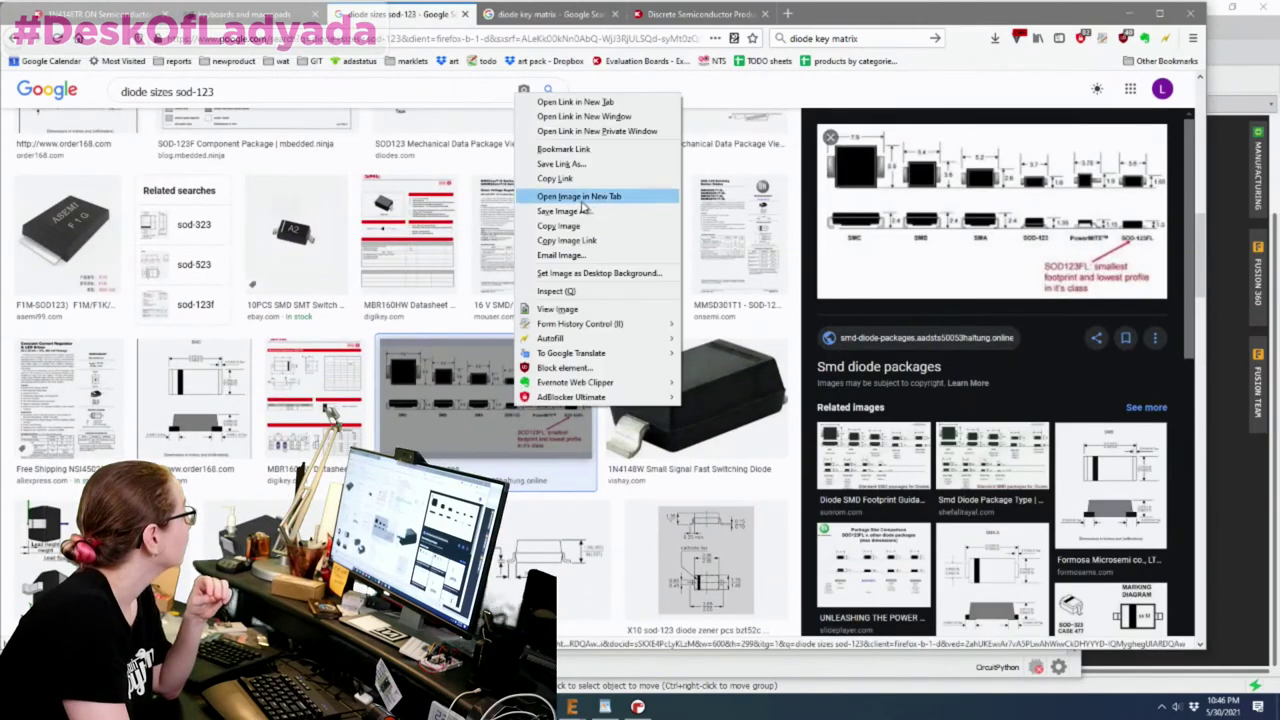
pyautogui.click(575, 316)
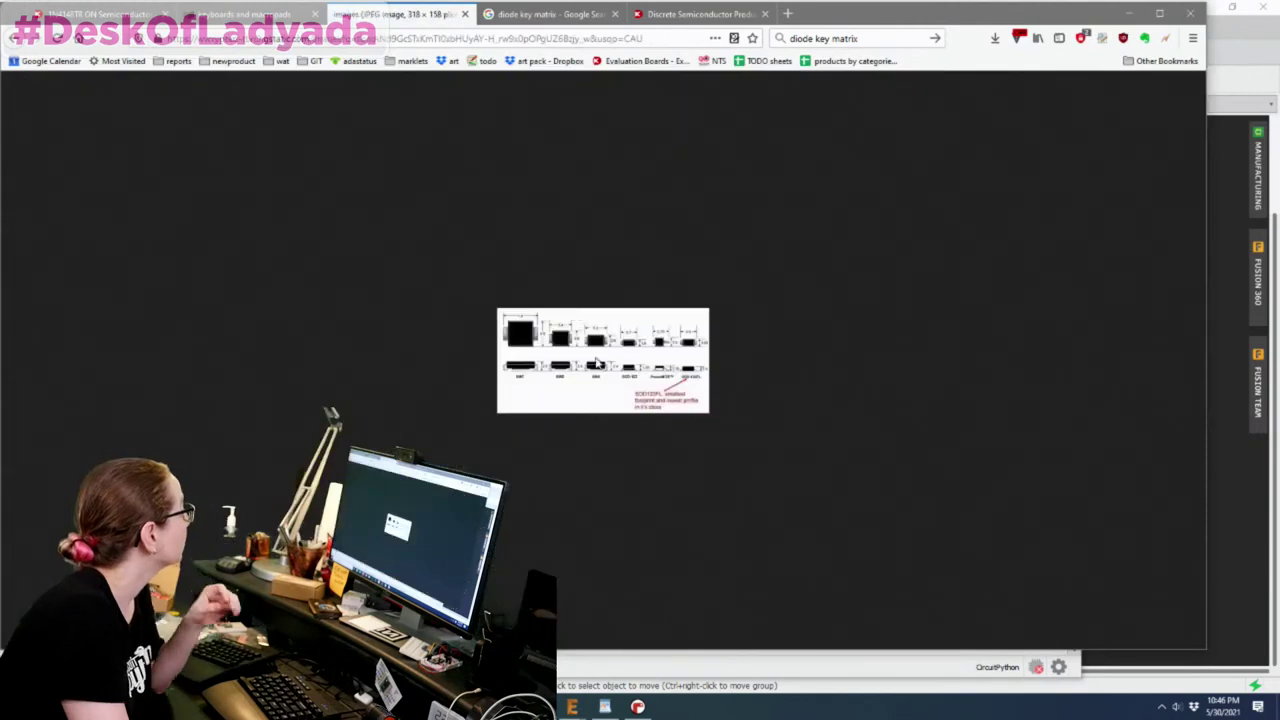
# - Zoom the package chart to about 260% to compare SOD-123 sizes, then zoom back out
pyautogui.hotkey('shift', 'F10')
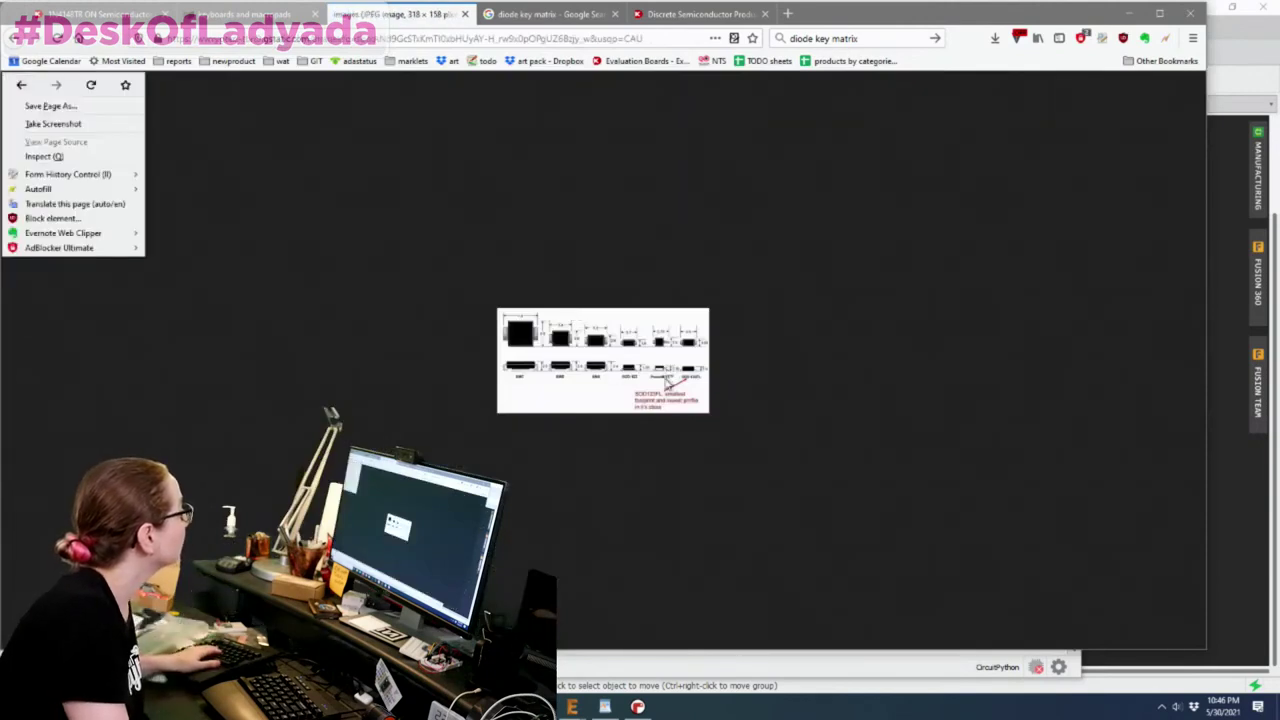
pyautogui.press('Escape')
pyautogui.scroll(7, 660, 385)
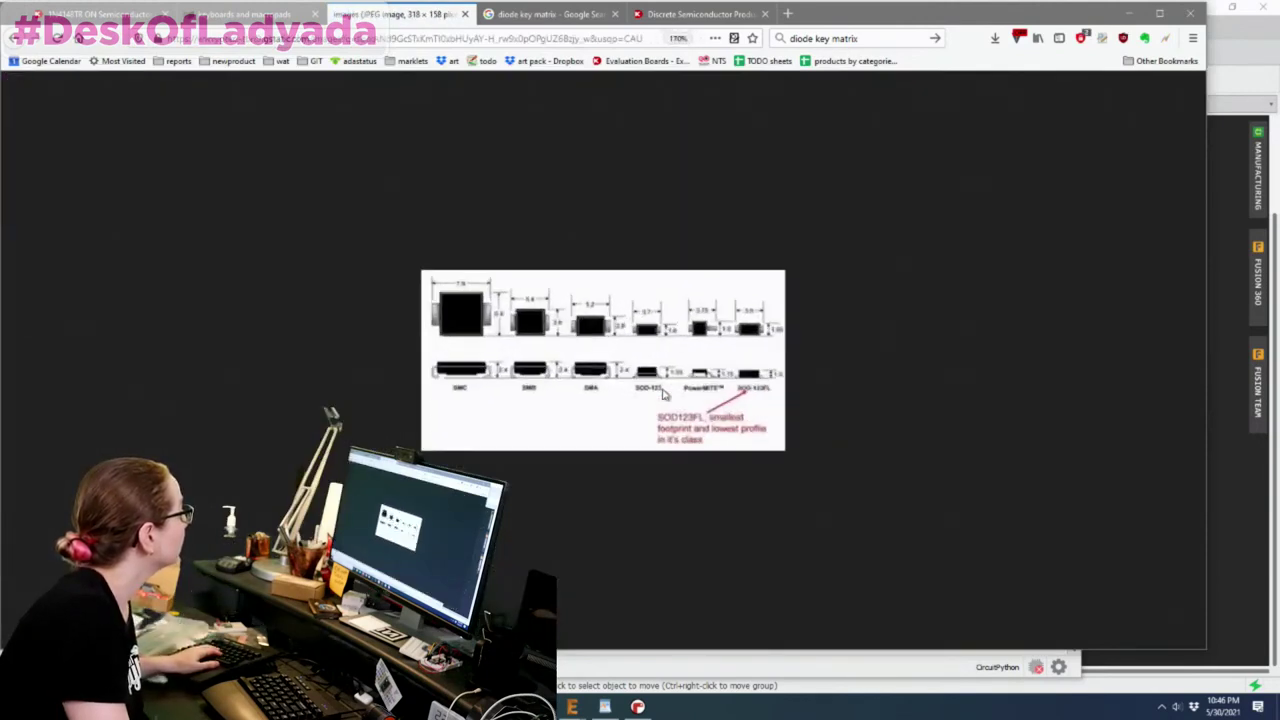
pyautogui.scroll(3, 680, 385)
pyautogui.scroll(-1, 740, 378)
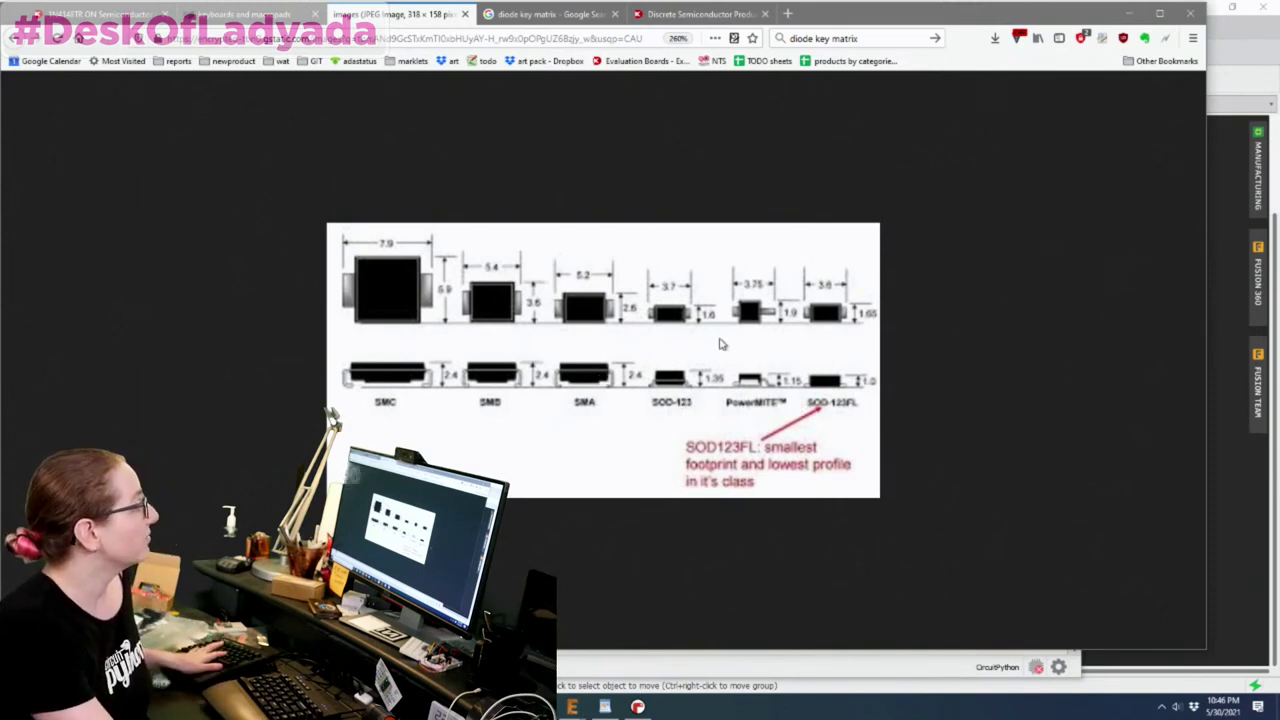
pyautogui.scroll(-3, 720, 340)
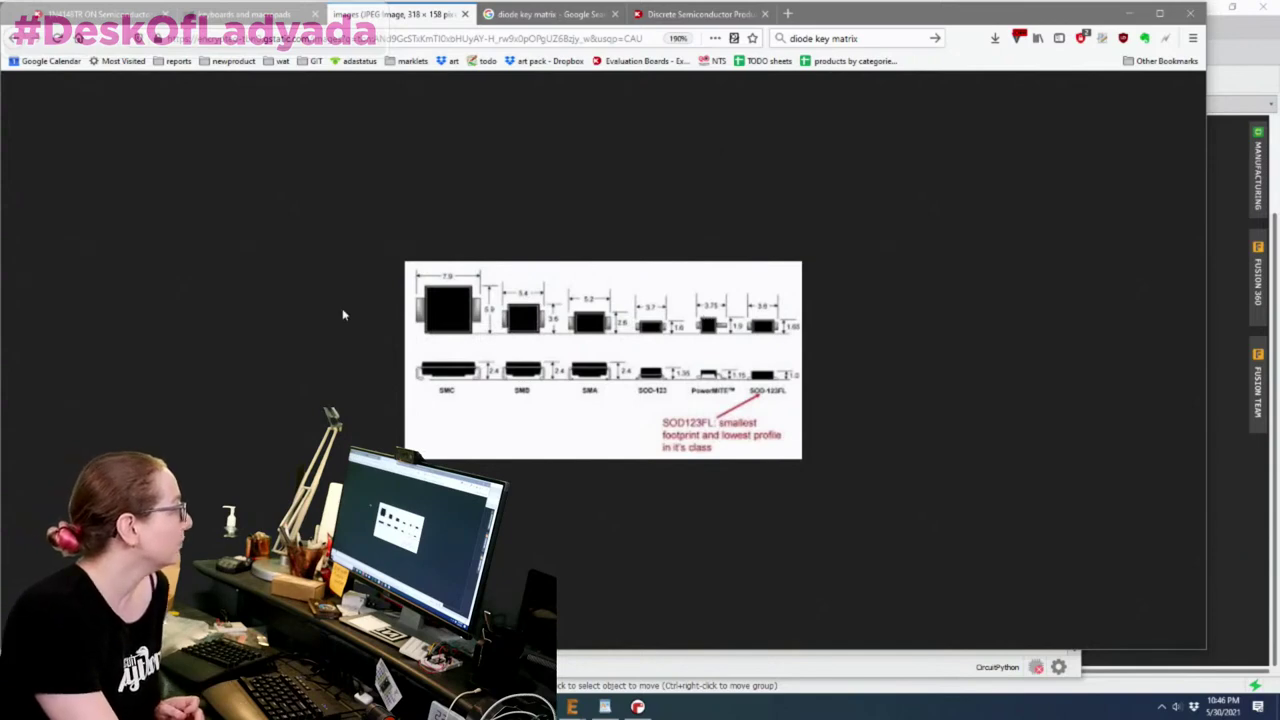
# - Go back to the Google Images results for 'diode sizes sod-123'
pyautogui.click(22, 40)
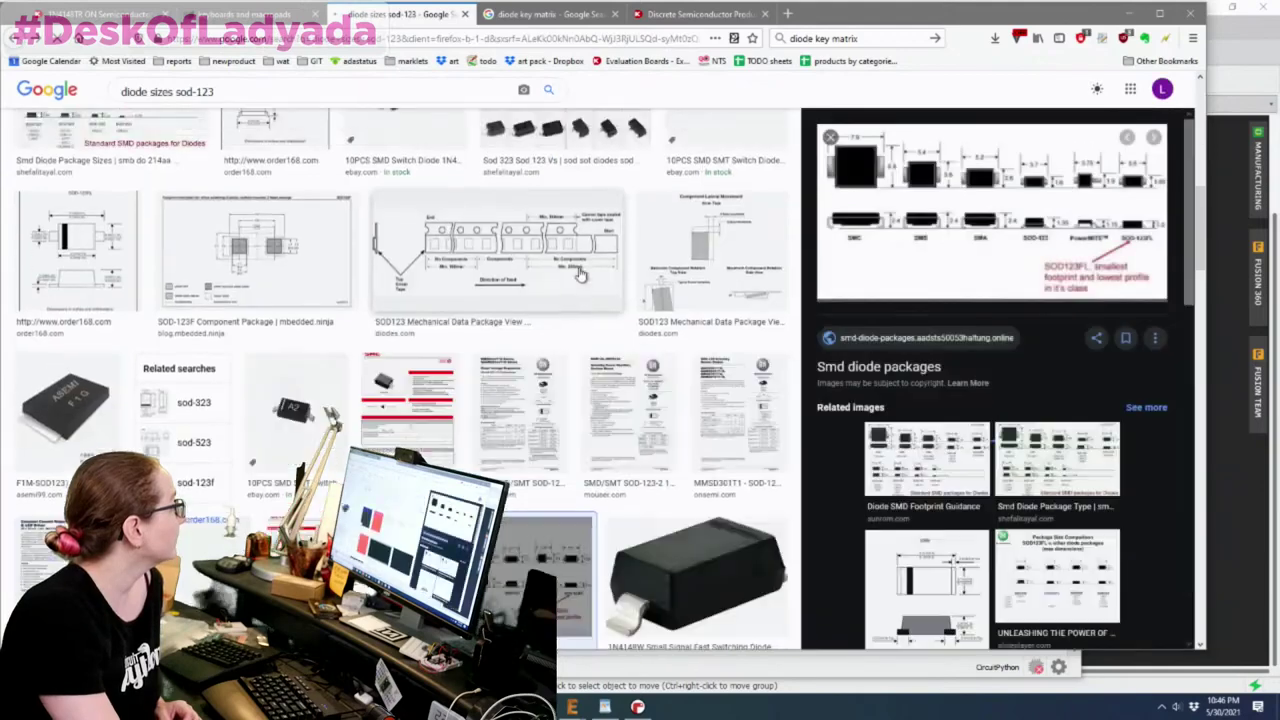
pyautogui.scroll(2, 724, 208)
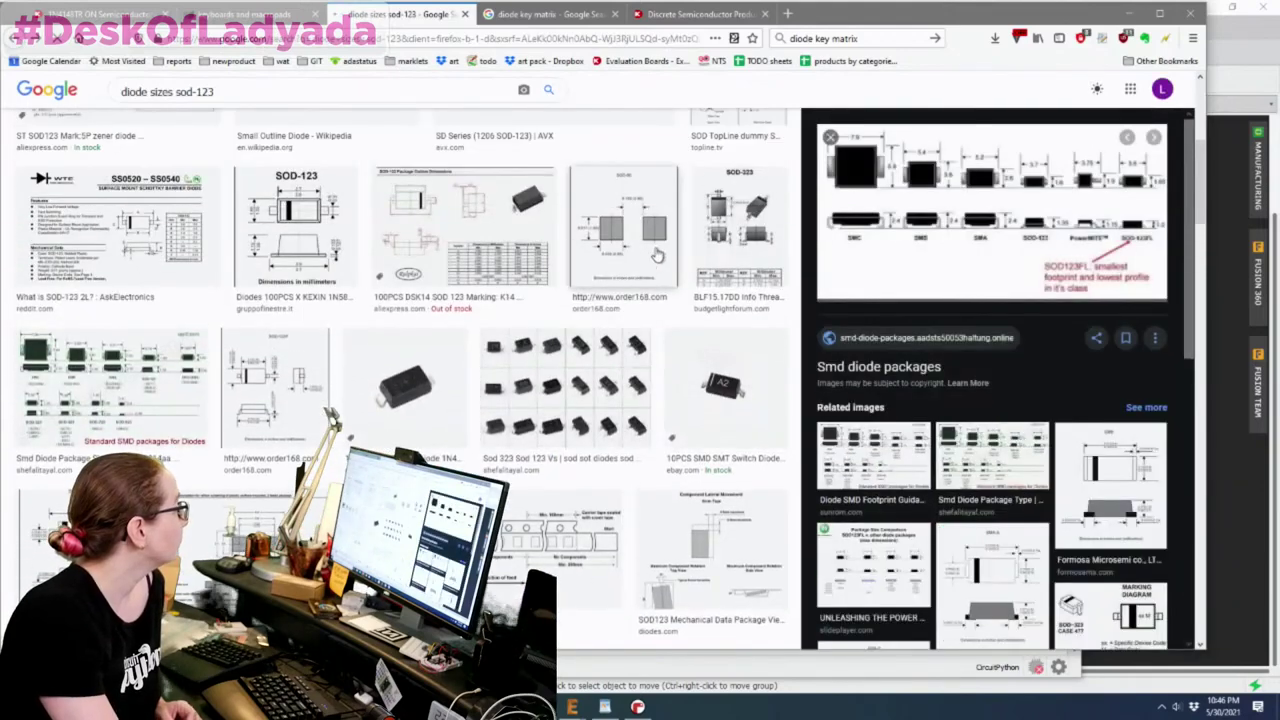
pyautogui.scroll(5, 672, 208)
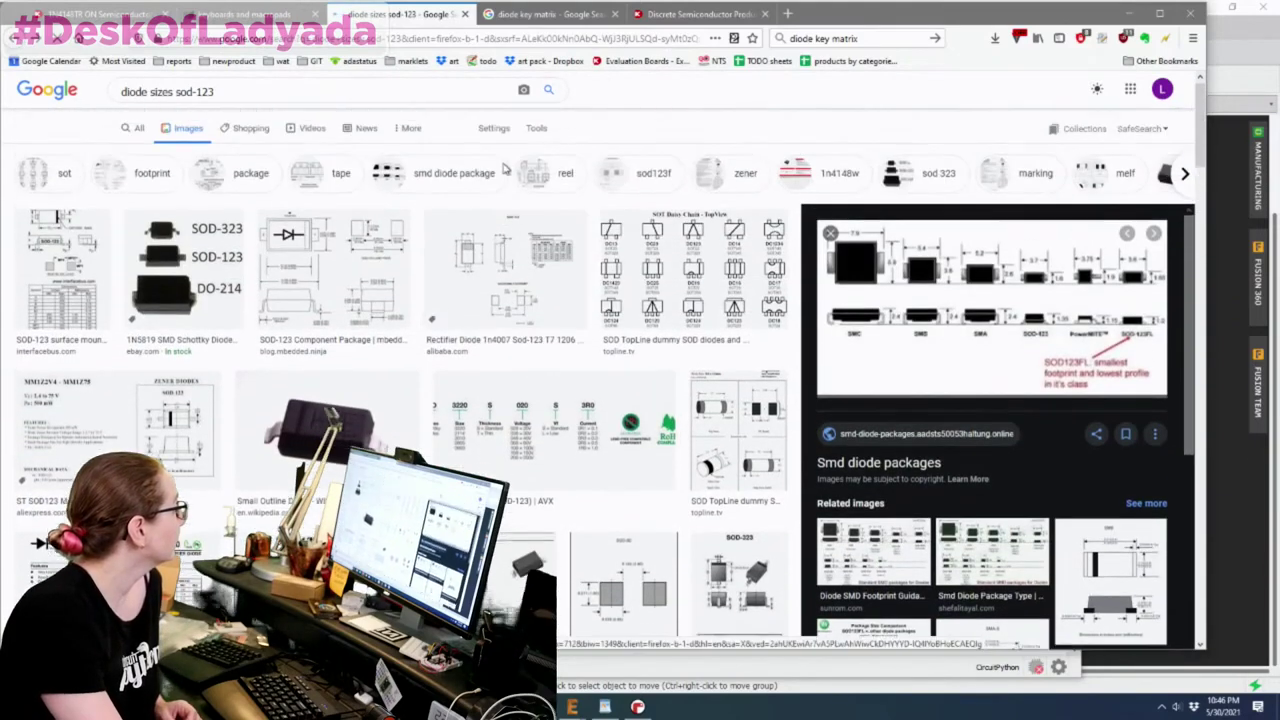
# - View the SOD-323/SOD-123/DO-214 comparison picture on its own, then return to the Digi-Key results
pyautogui.click(183, 268)
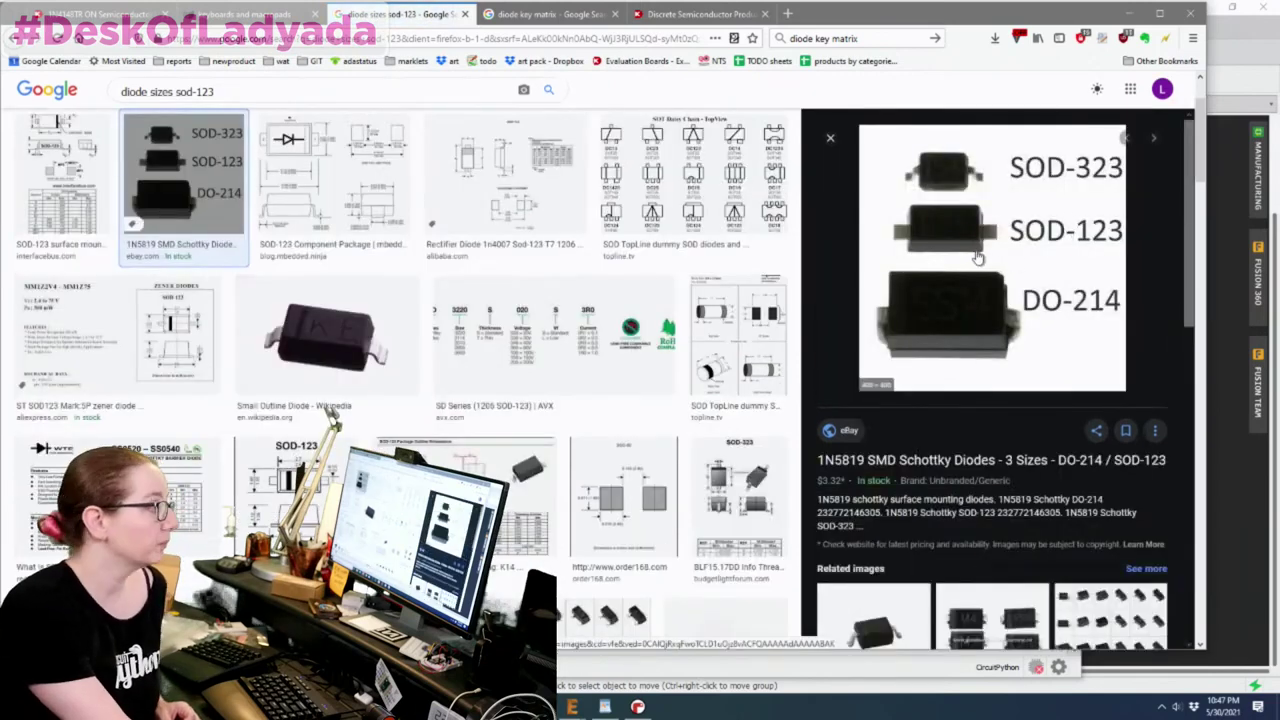
pyautogui.rightClick(977, 252)
pyautogui.click(1062, 470)
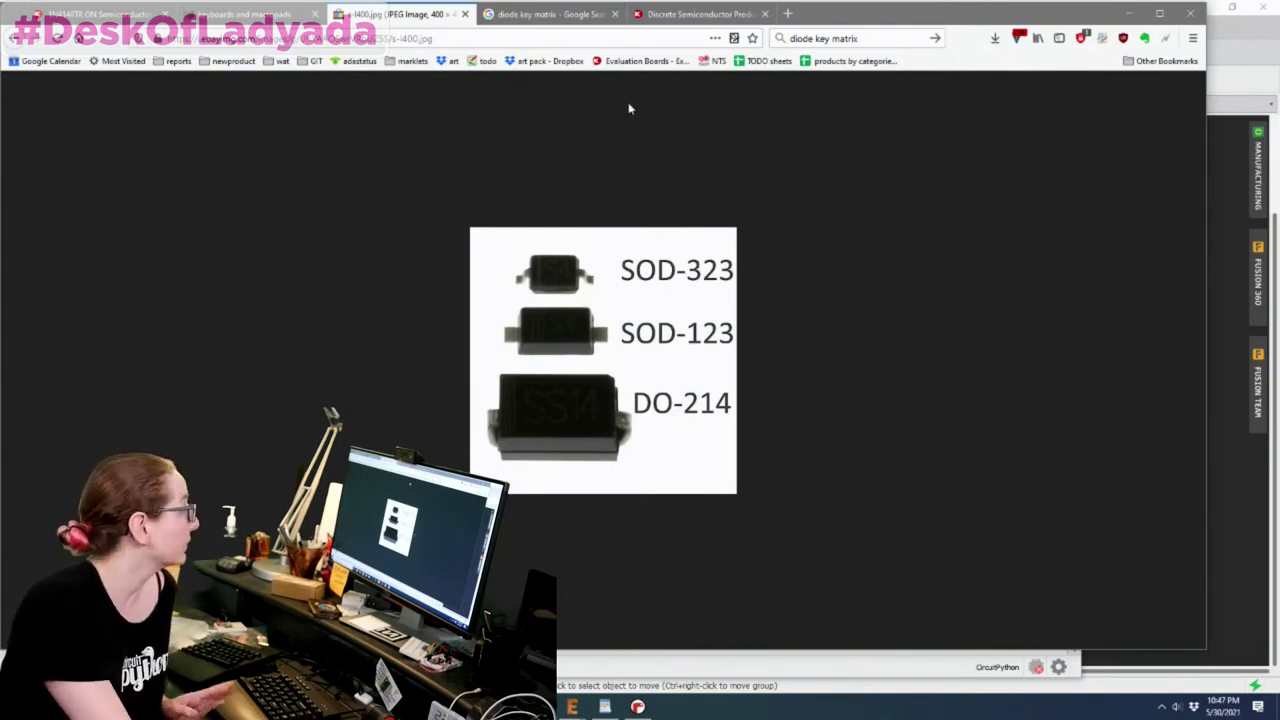
pyautogui.click(700, 14)
# - Remove the Through Hole mounting, axial Package / Case and DO-35 Supplier Device Package filters
pyautogui.scroll(10, 557, 200)
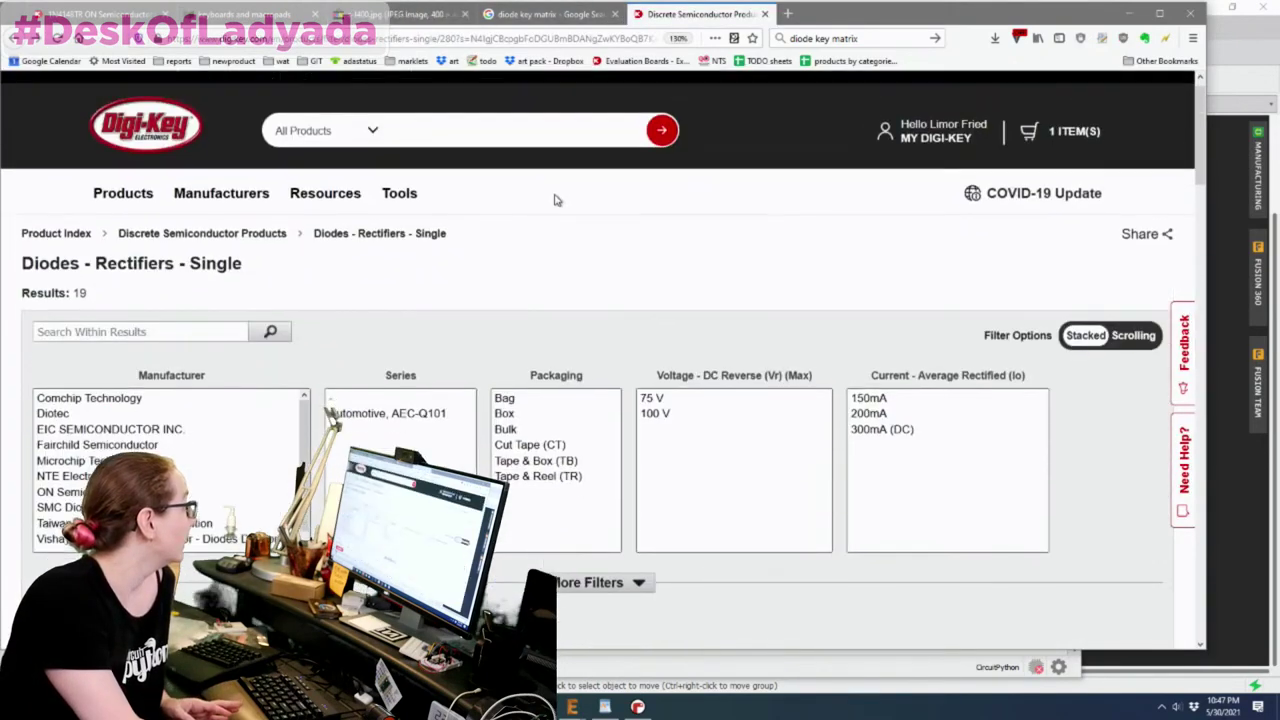
pyautogui.scroll(-5, 560, 225)
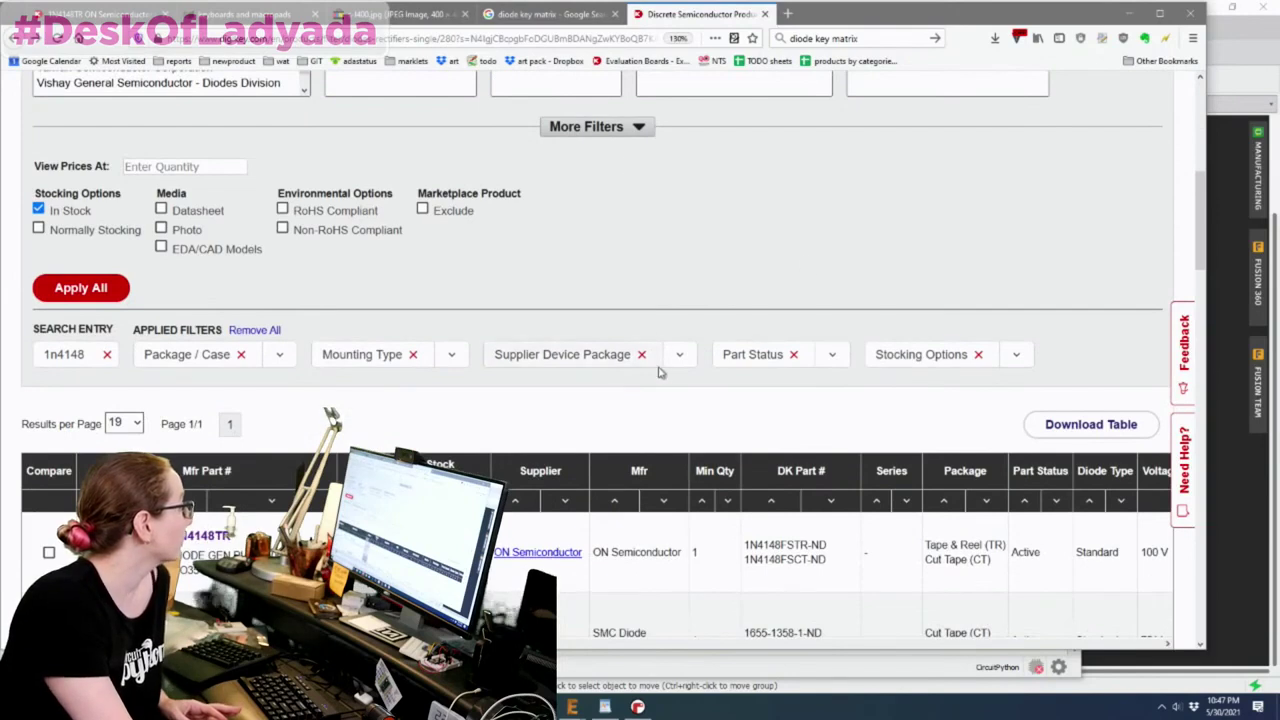
pyautogui.click(452, 356)
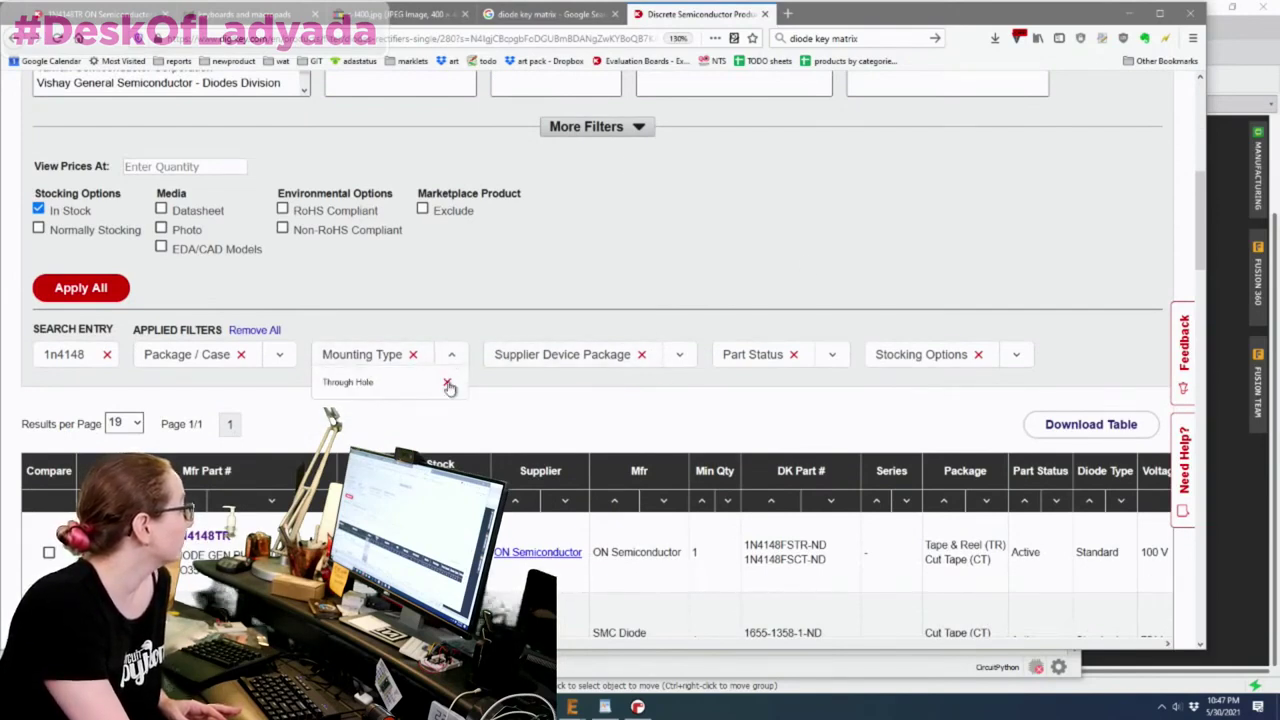
pyautogui.click(448, 385)
pyautogui.click(290, 262)
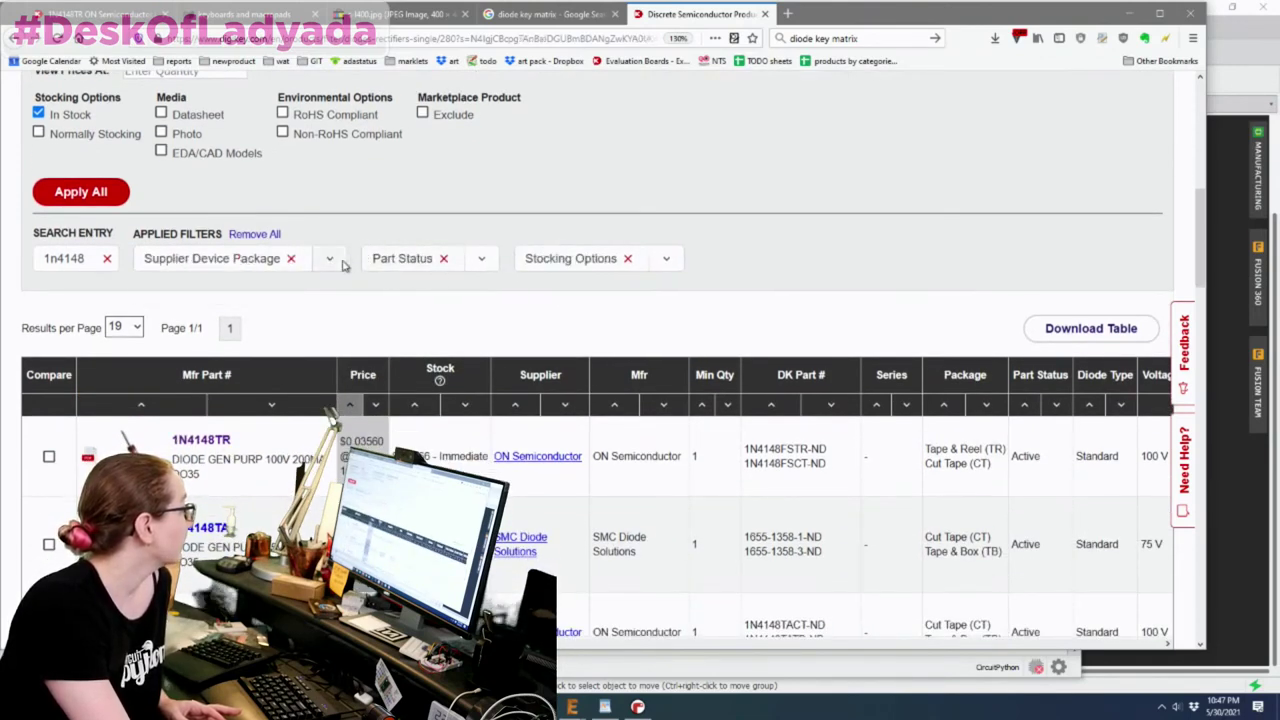
pyautogui.click(330, 258)
pyautogui.click(325, 287)
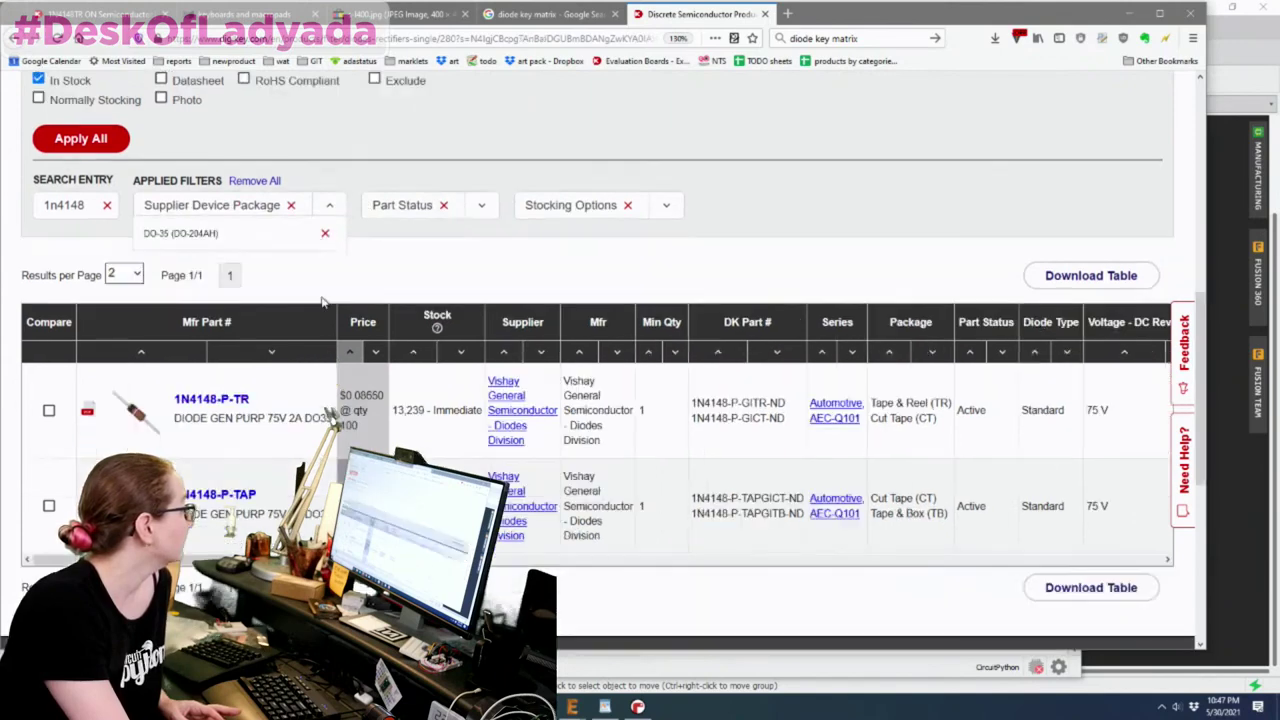
pyautogui.click(325, 233)
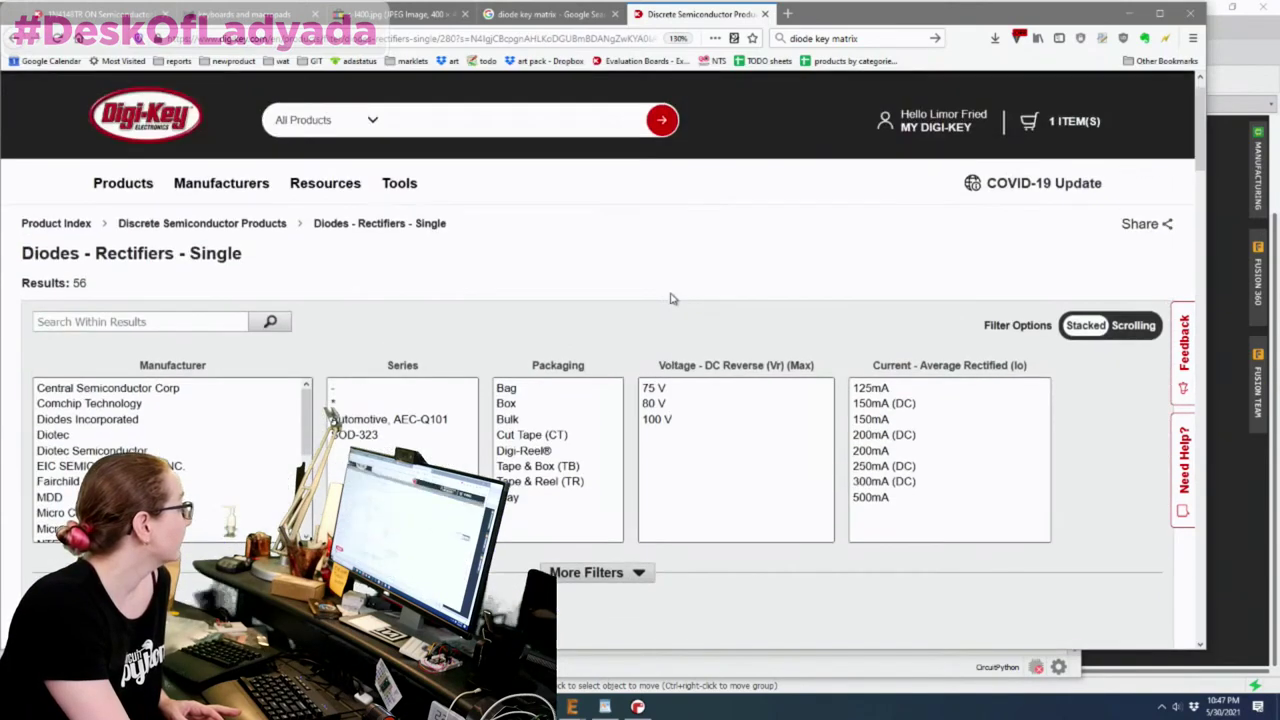
# - Expand the additional filters and select Surface Mount under Mounting Type
pyautogui.scroll(-2, 650, 330)
pyautogui.click(600, 381)
pyautogui.scroll(-5, 700, 340)
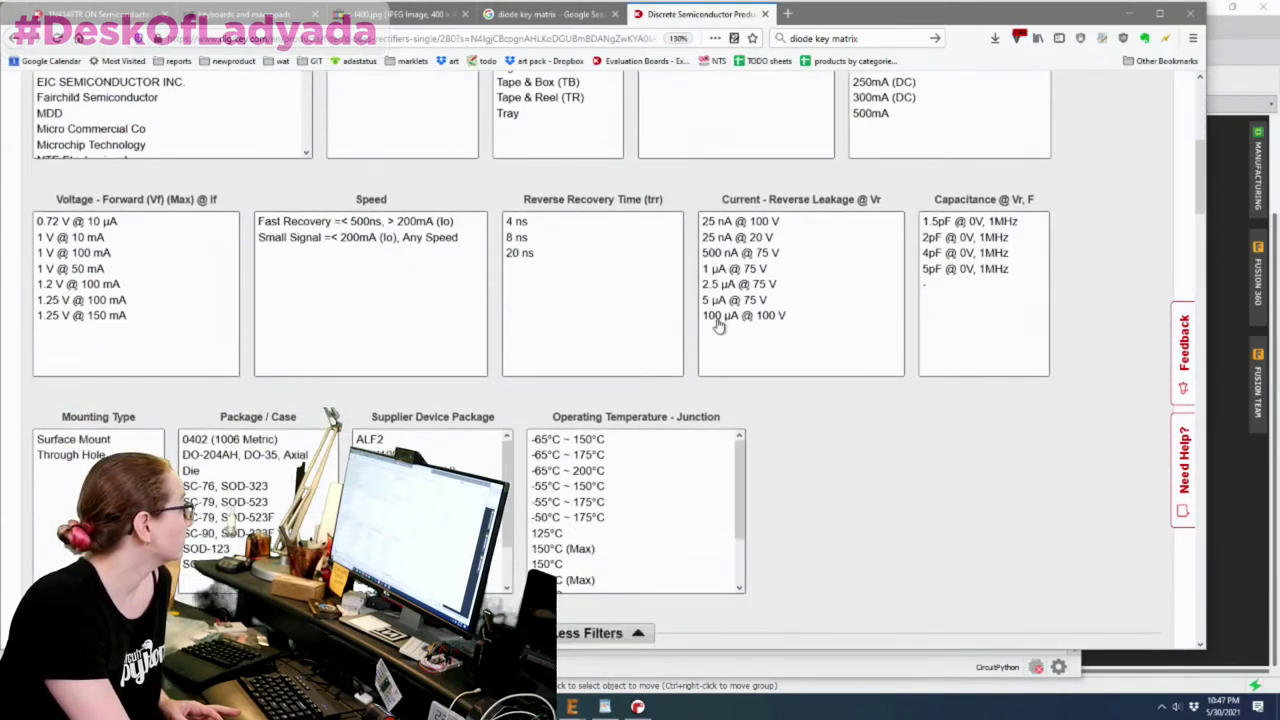
pyautogui.click(126, 344)
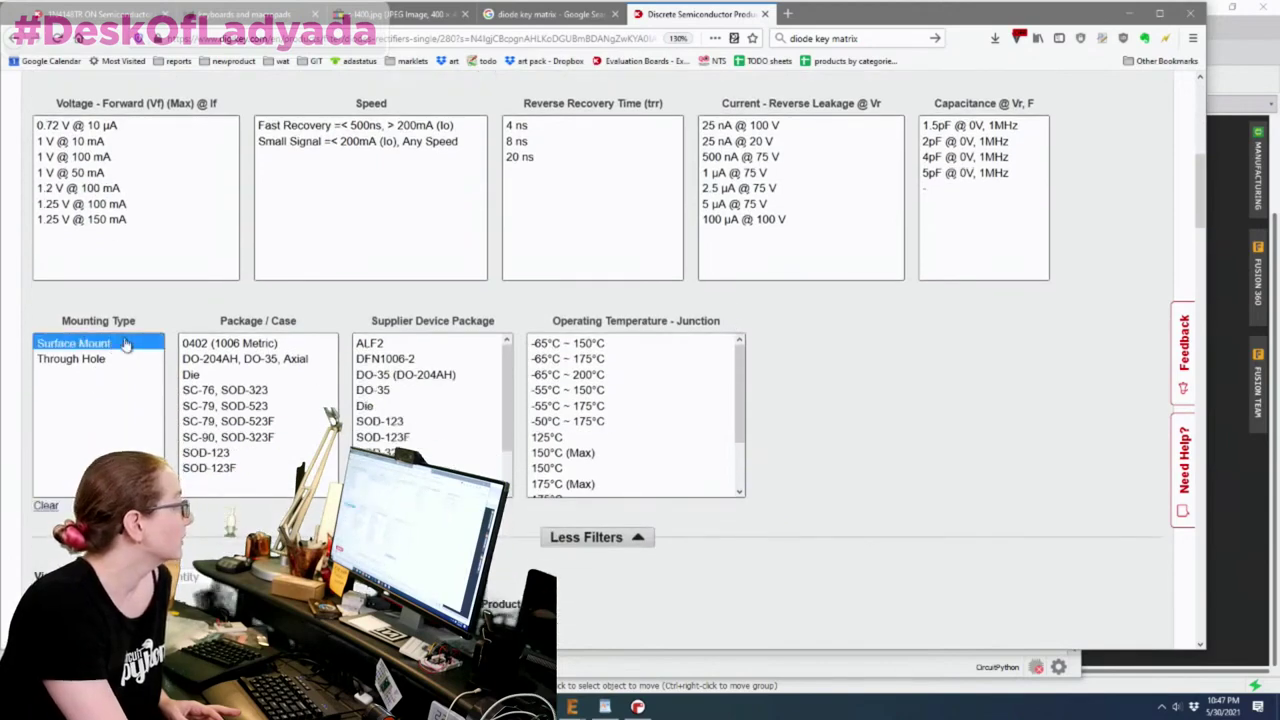
# - Select the SOD-123 and SOD-123F supplier device packages
pyautogui.scroll(-2, 168, 340)
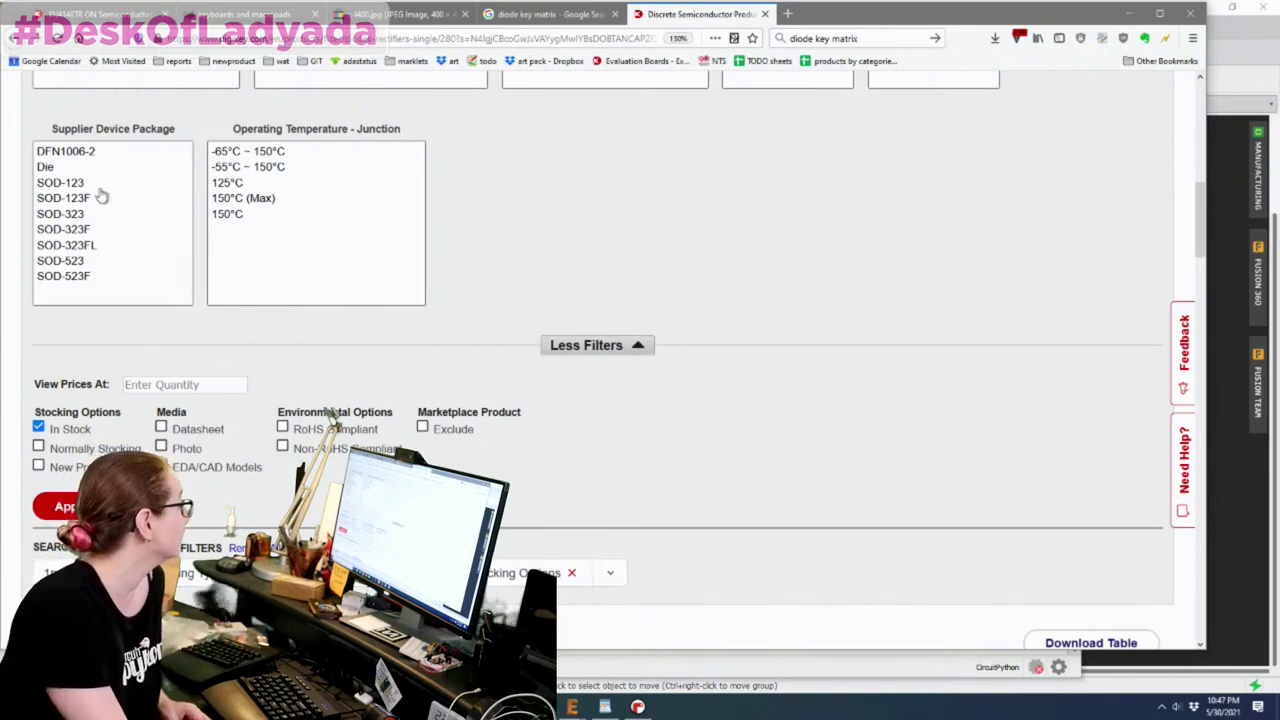
pyautogui.moveTo(92, 185); pyautogui.dragTo(92, 195)
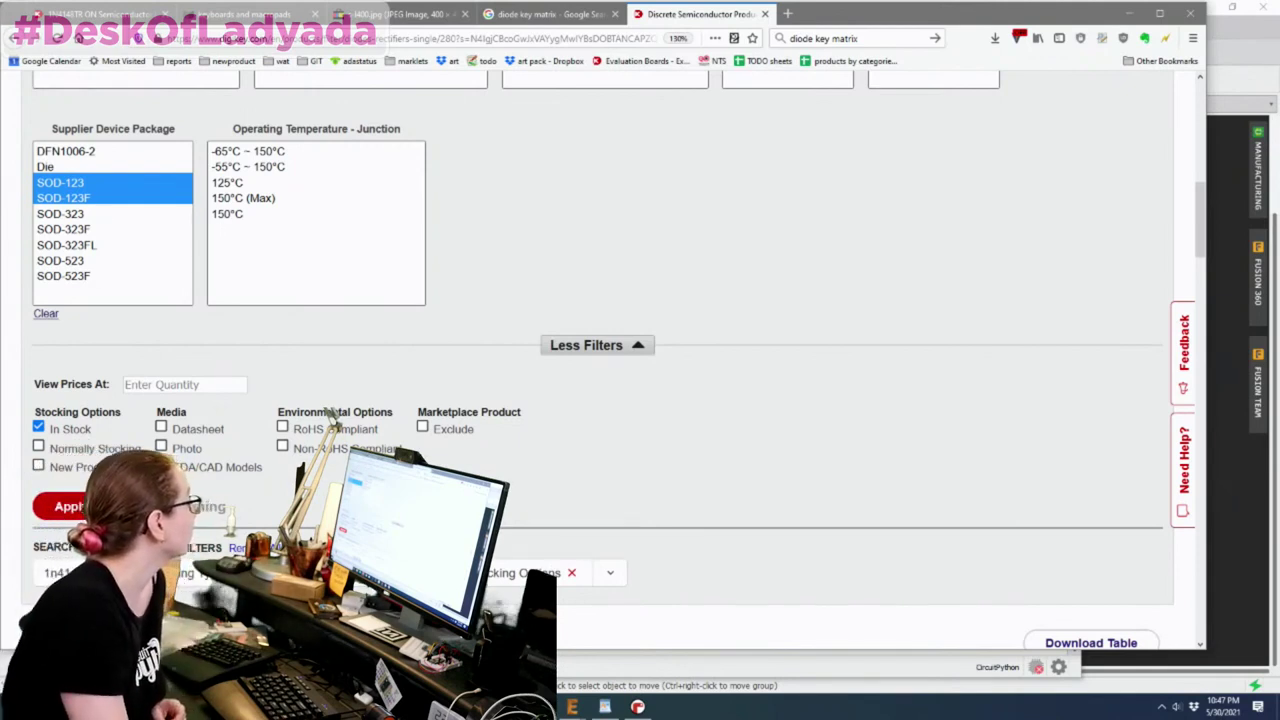
pyautogui.scroll(-4, 1008, 440)
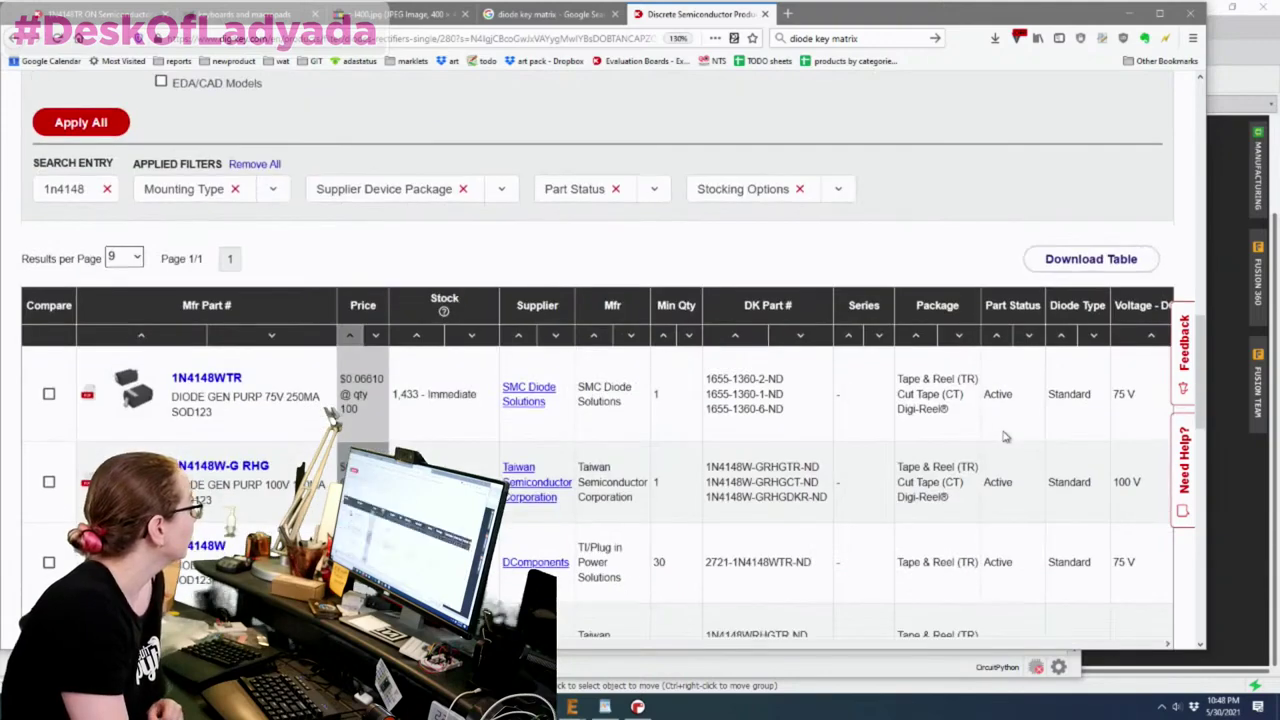
# - Show the results' prices at a quantity of 100 and apply
pyautogui.scroll(2, 284, 338)
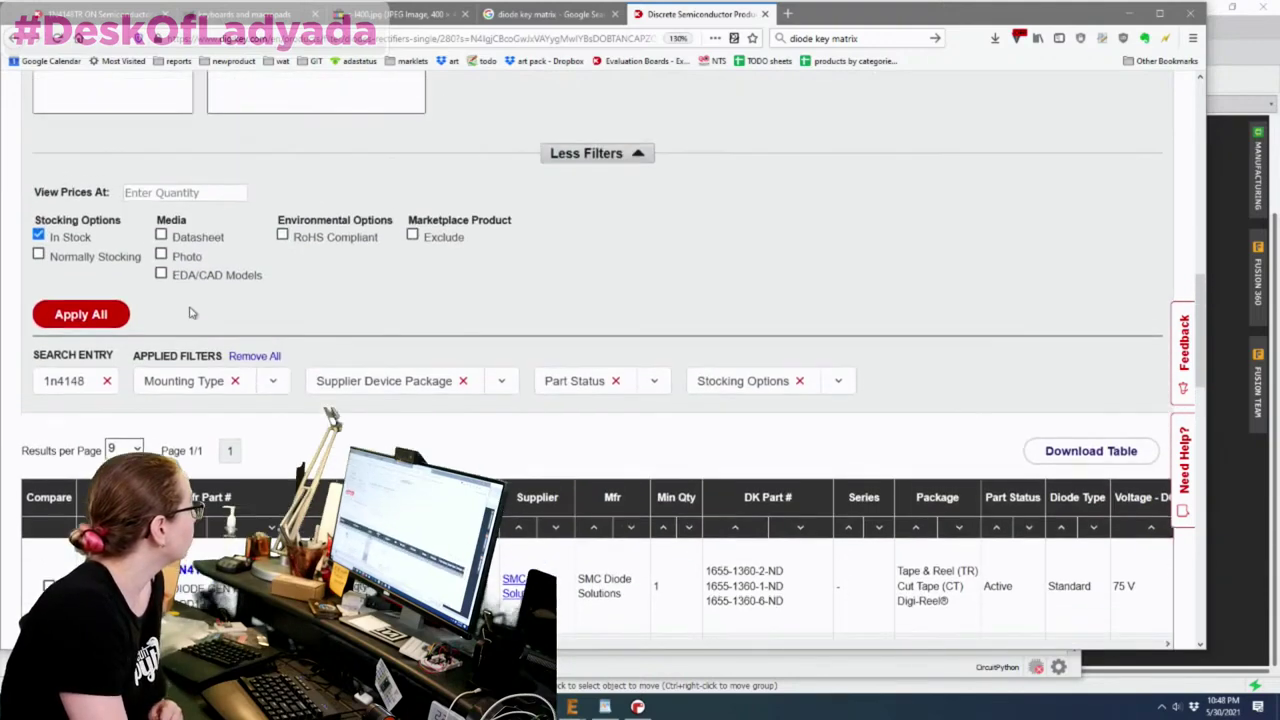
pyautogui.click(163, 191)
pyautogui.write('100')
pyautogui.click(81, 314)
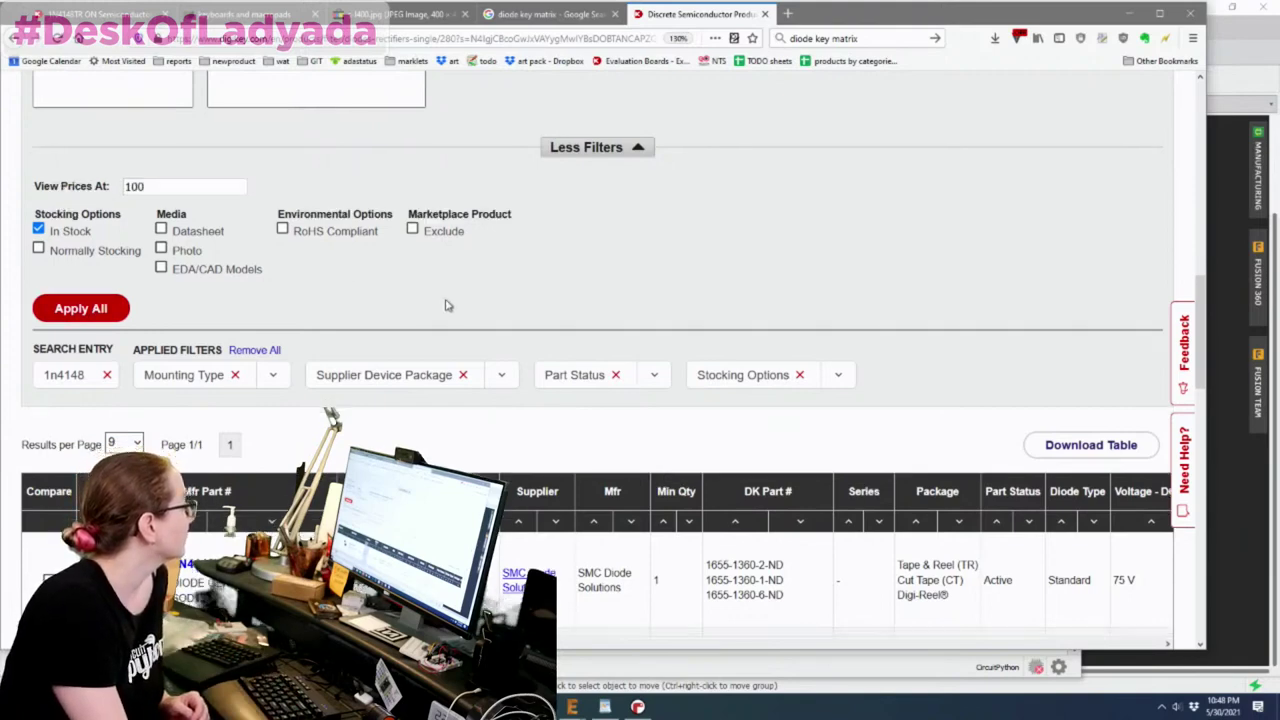
# - Tick Marketplace Product Exclude, leaving 7 matching parts
pyautogui.scroll(-5, 443, 303)
pyautogui.scroll(2, 165, 253)
pyautogui.scroll(1, 165, 253)
pyautogui.moveTo(125, 288)
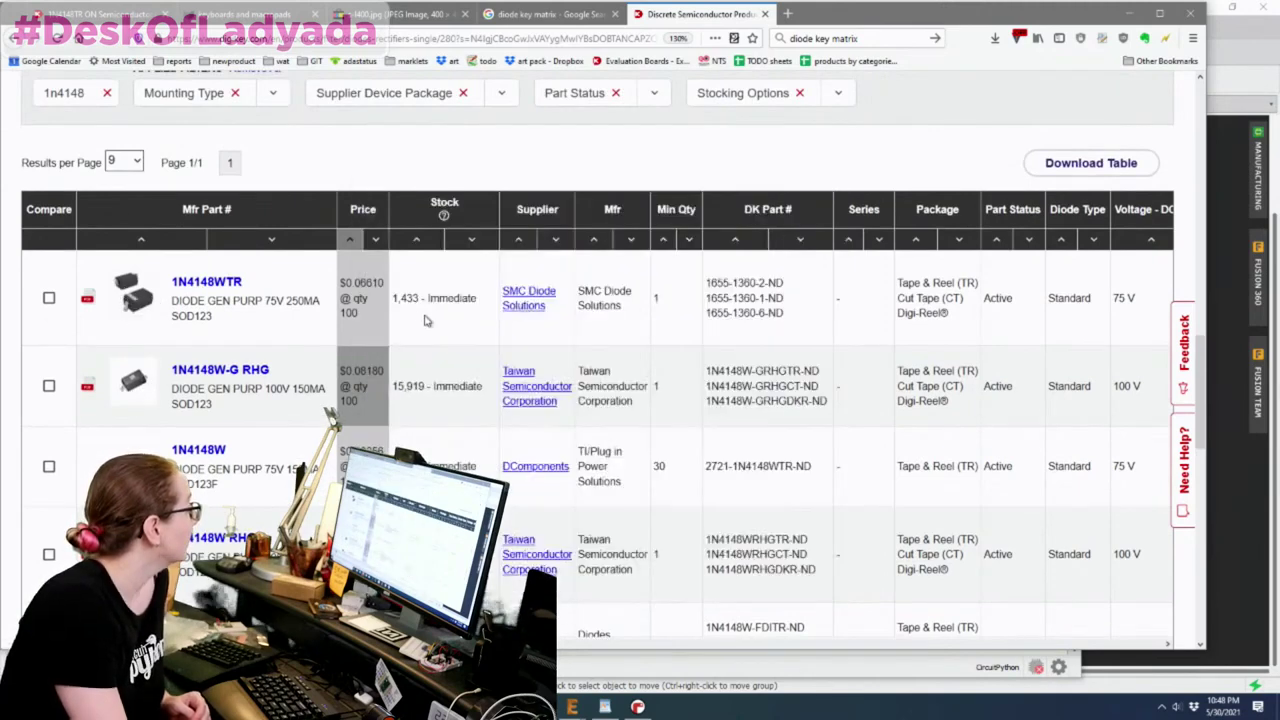
pyautogui.scroll(-3, 440, 325)
pyautogui.scroll(-5, 449, 328)
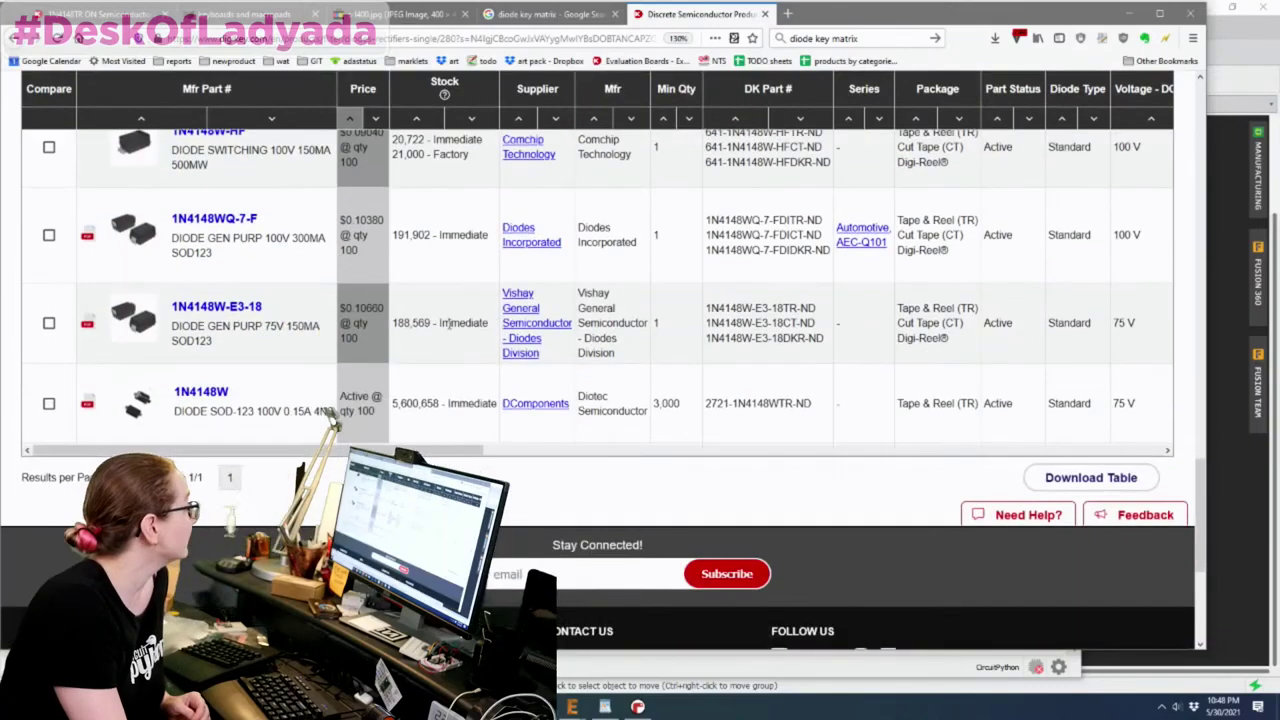
pyautogui.scroll(2, 449, 330)
pyautogui.scroll(-2, 449, 330)
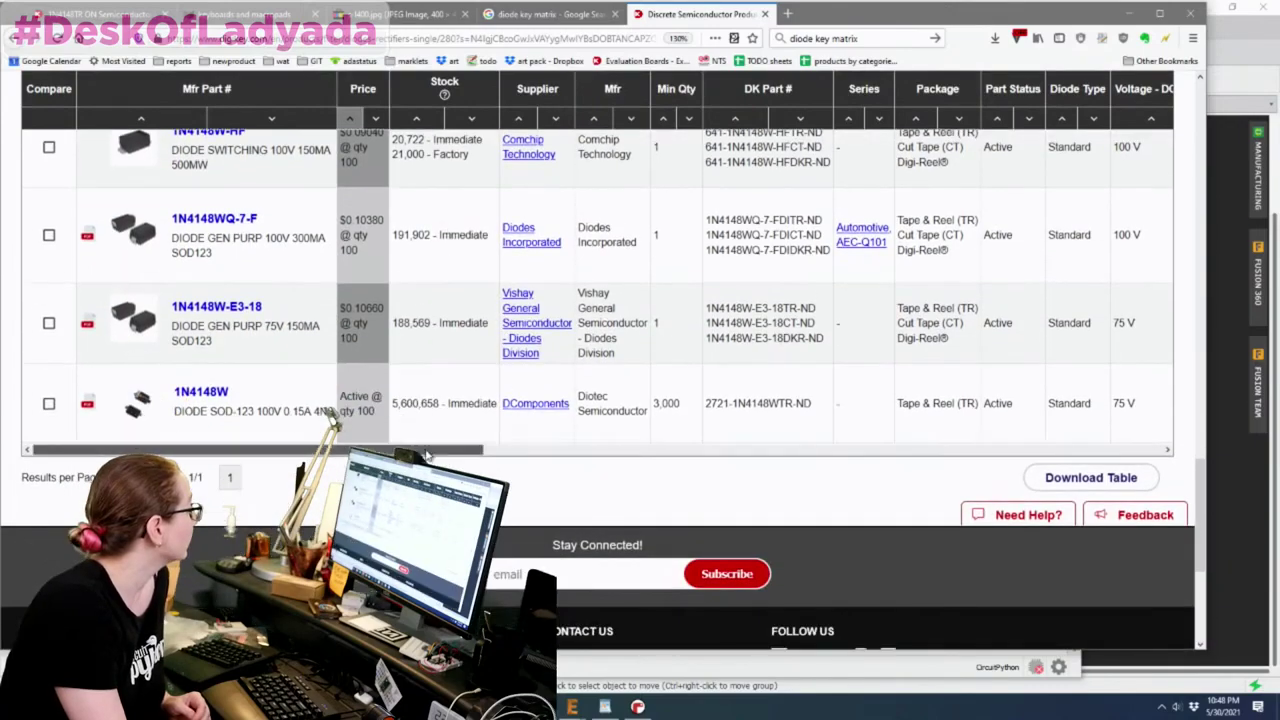
pyautogui.scroll(10, 487, 417)
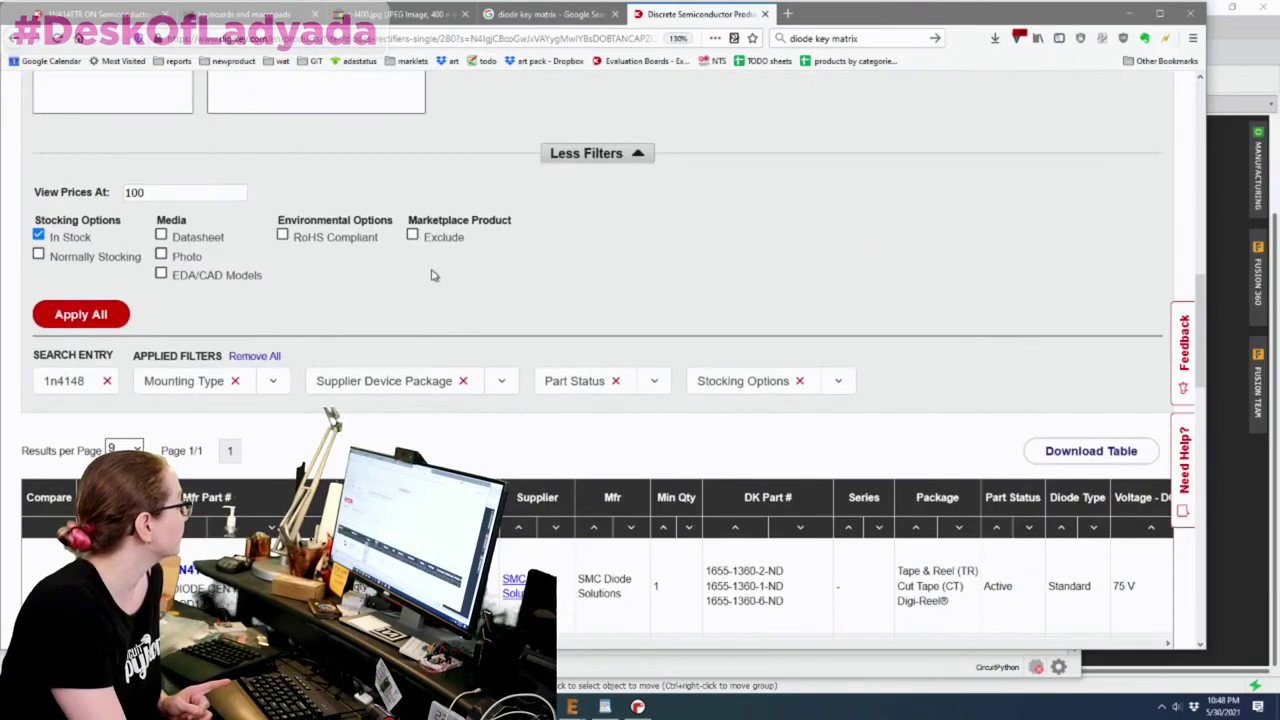
pyautogui.click(412, 236)
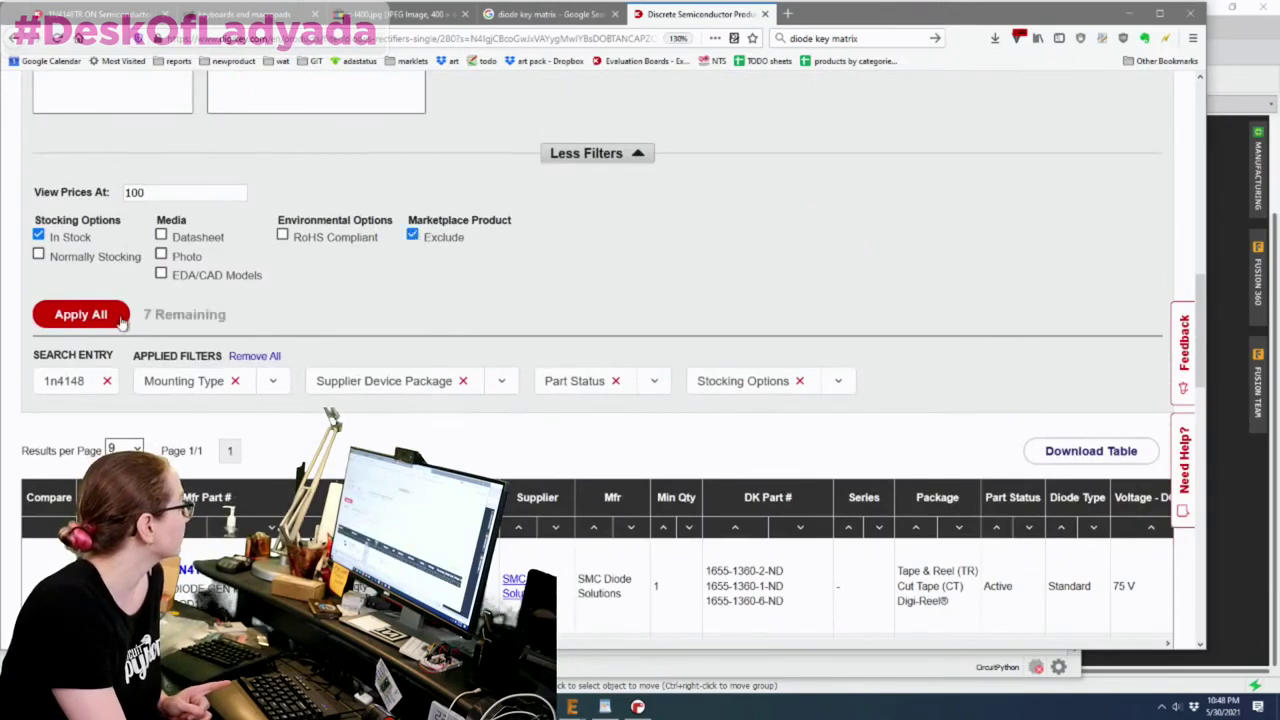
pyautogui.scroll(-10, 828, 262)
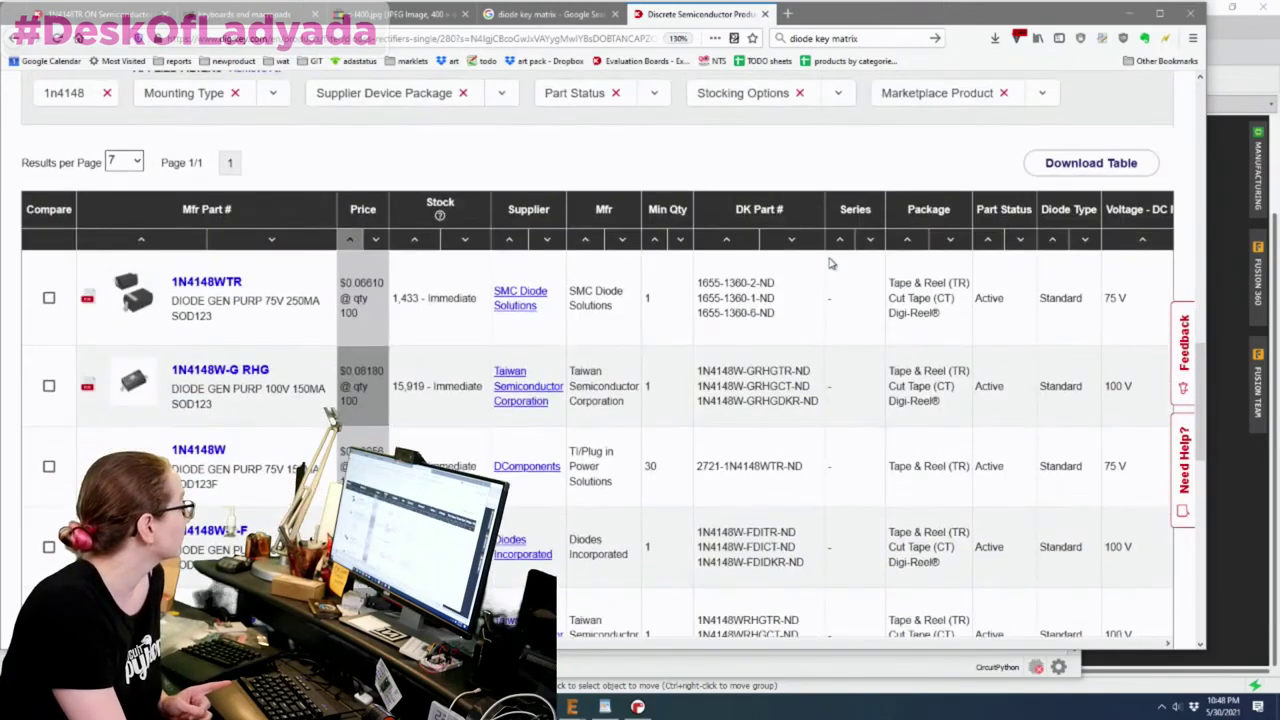
pyautogui.scroll(5, 517, 311)
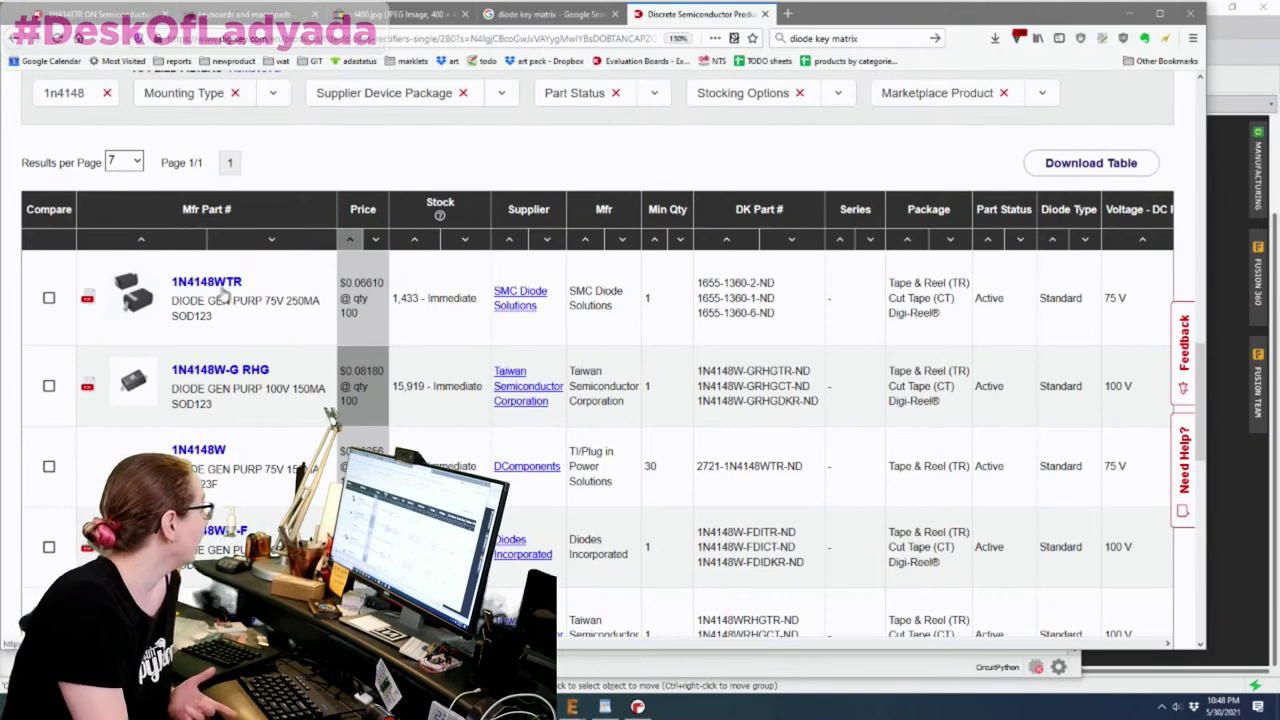
pyautogui.scroll(-2, 677, 354)
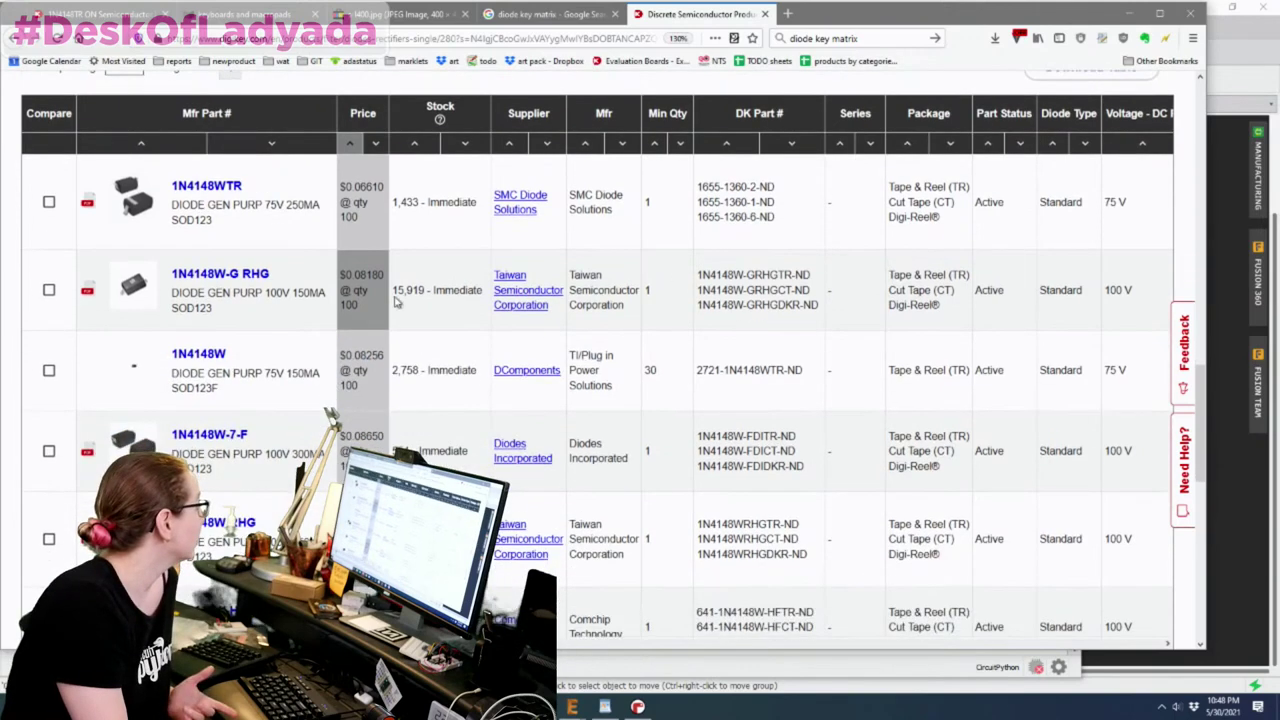
# - Change the price quantity from 100 to 1000 and apply
pyautogui.scroll(5, 347, 338)
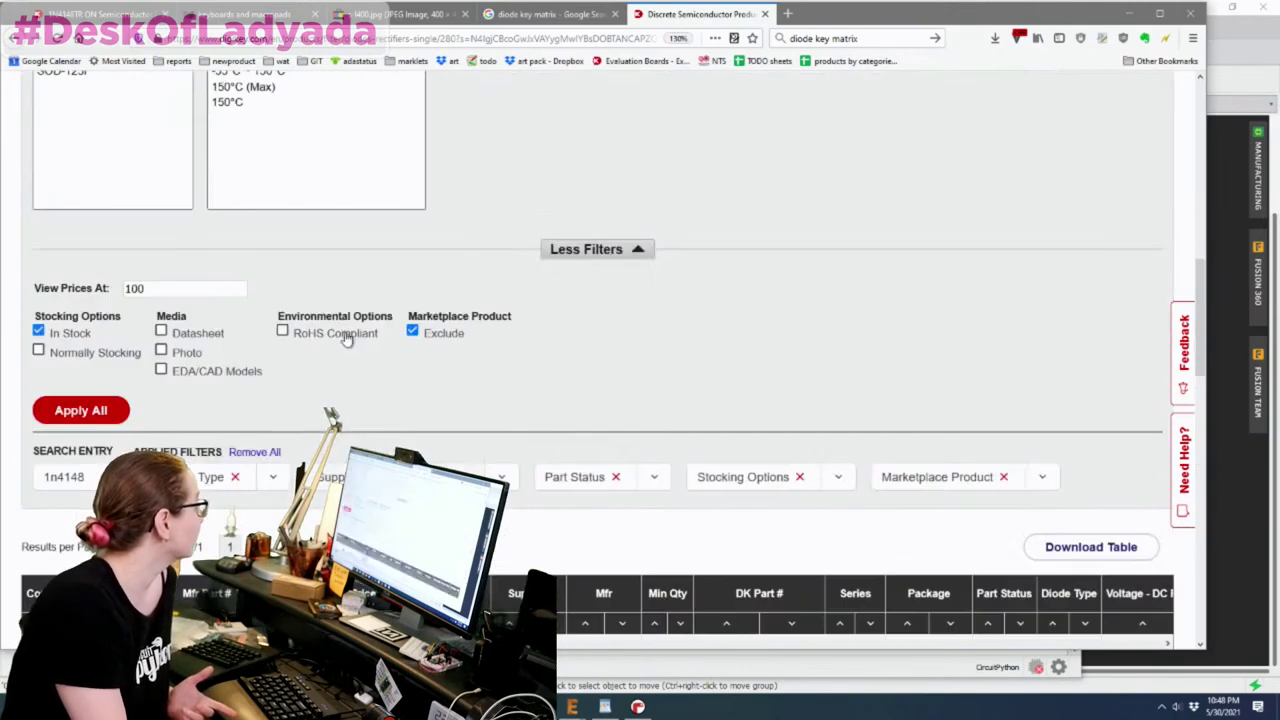
pyautogui.click(156, 287)
pyautogui.write('0')
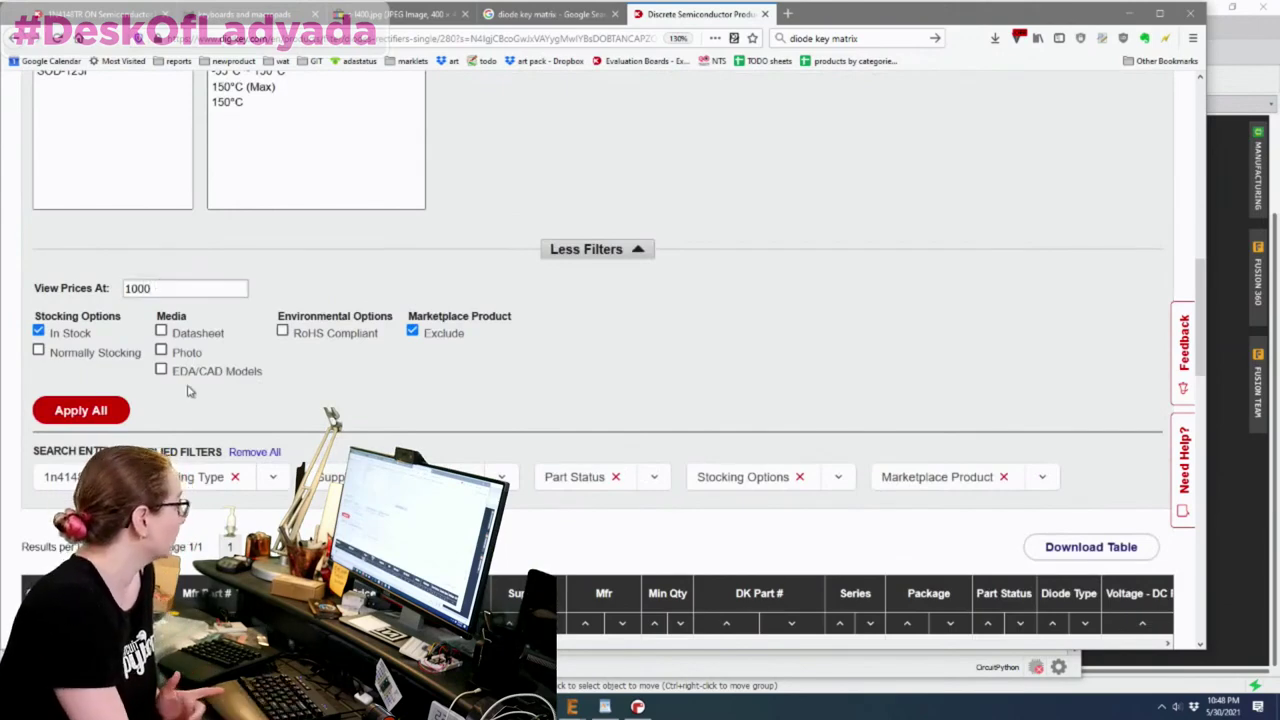
pyautogui.click(50, 410)
# - Scroll through the 1000-piece results to compare stock levels
pyautogui.scroll(-3, 755, 232)
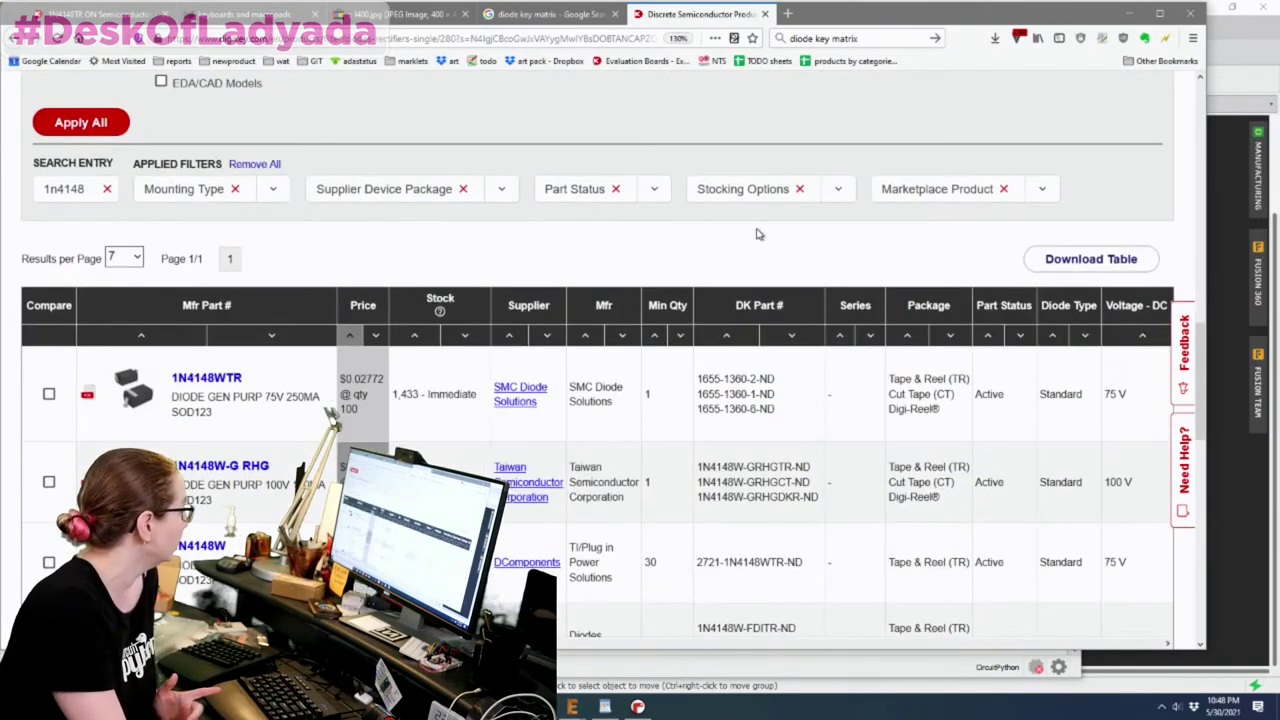
pyautogui.scroll(-1, 755, 232)
pyautogui.scroll(4, 383, 280)
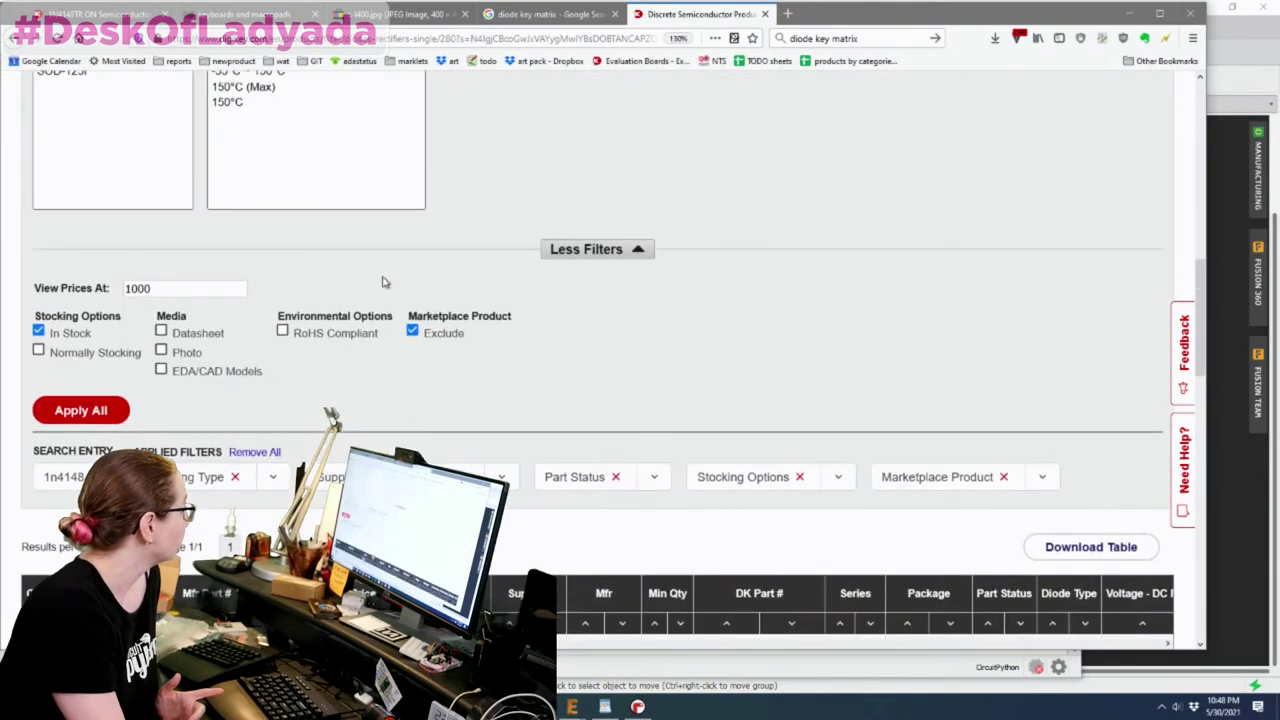
pyautogui.scroll(-4, 660, 306)
pyautogui.scroll(-2, 660, 309)
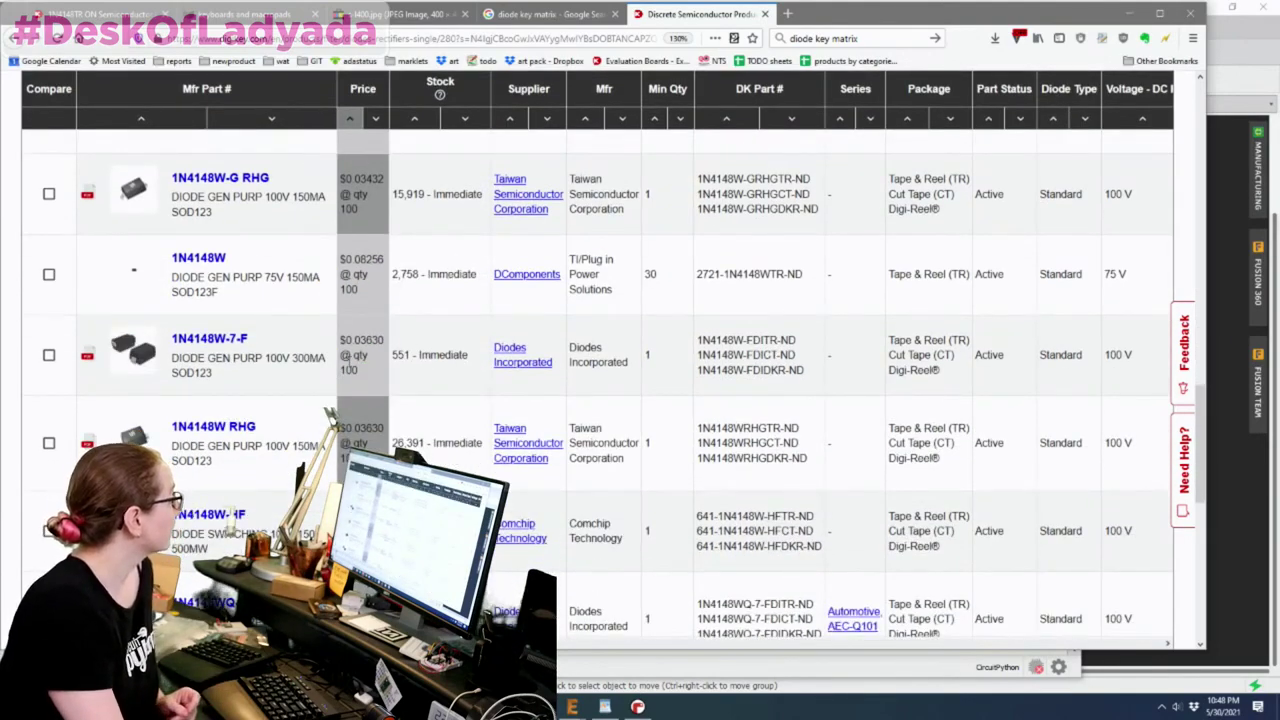
pyautogui.scroll(1, 316, 306)
pyautogui.scroll(5, 316, 306)
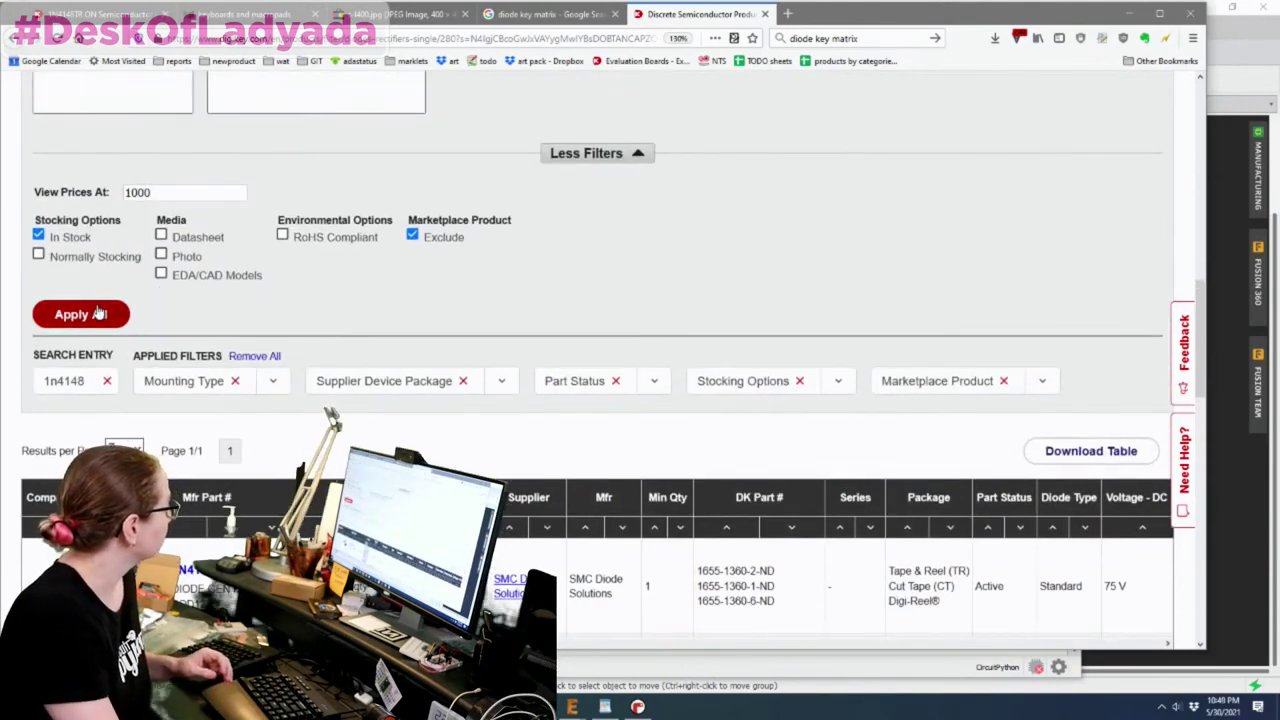
pyautogui.scroll(-5, 99, 314)
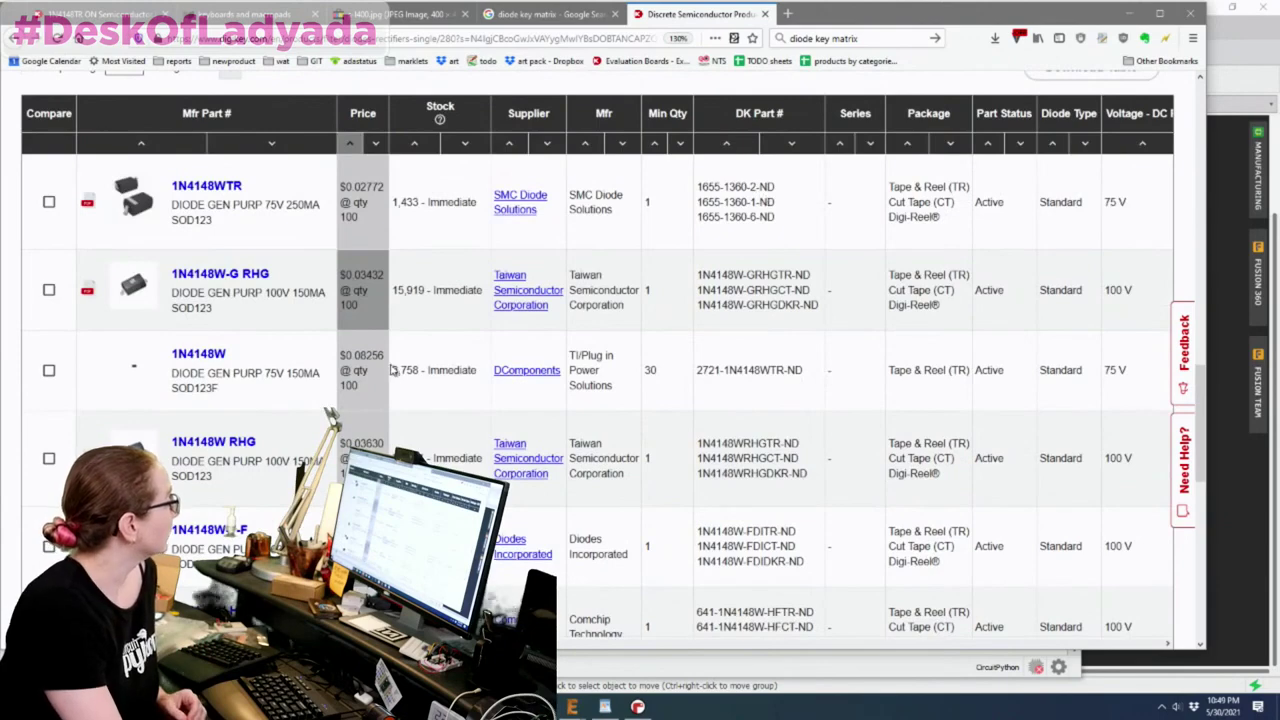
pyautogui.scroll(-3, 368, 372)
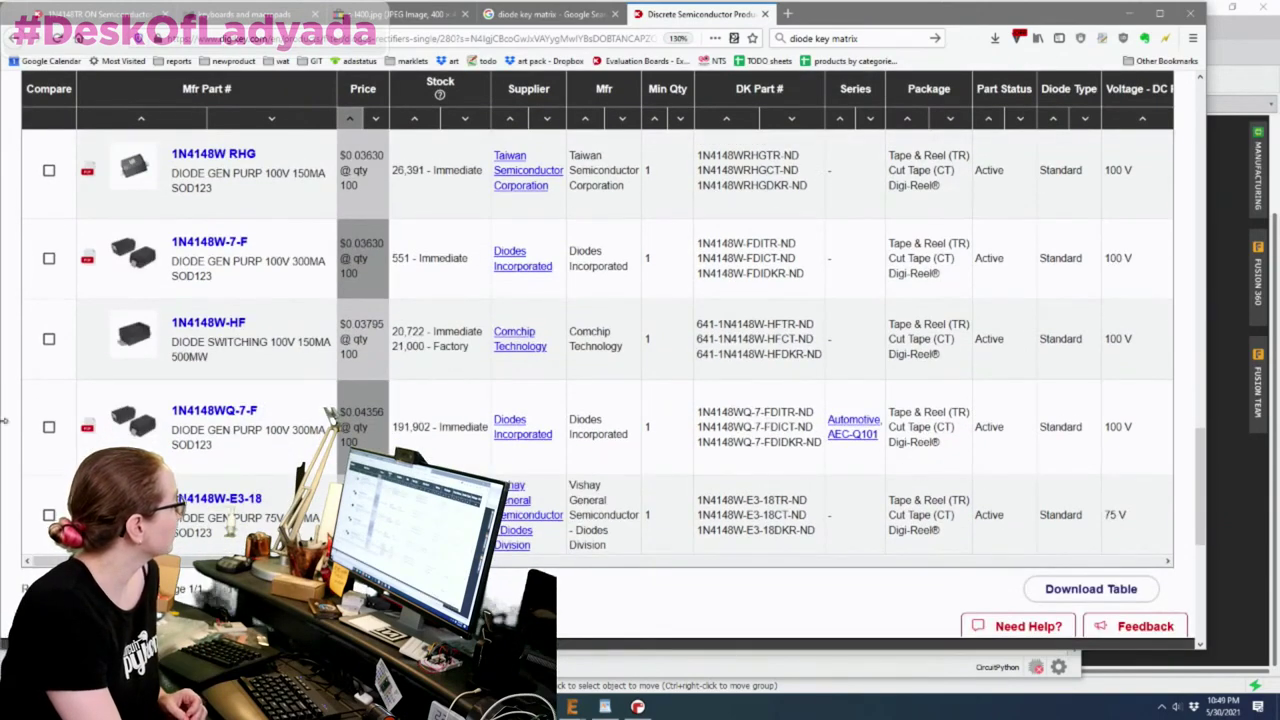
pyautogui.scroll(3, 450, 441)
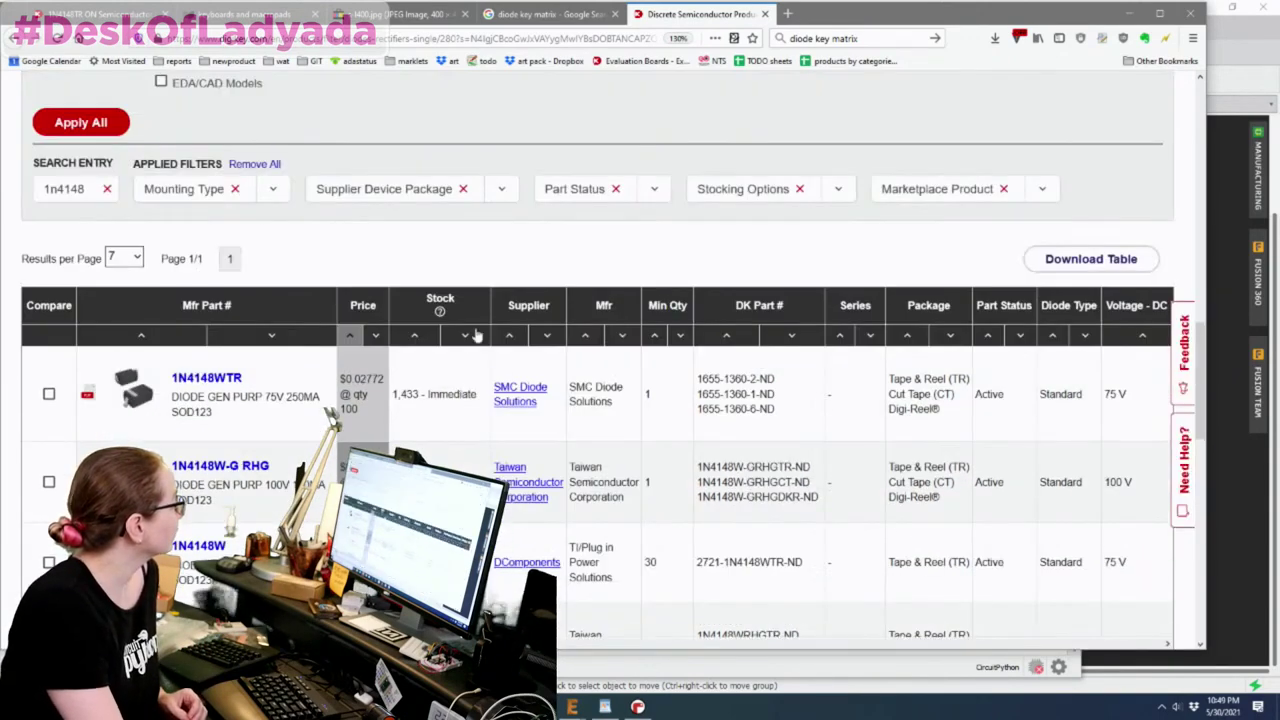
pyautogui.scroll(-2, 806, 232)
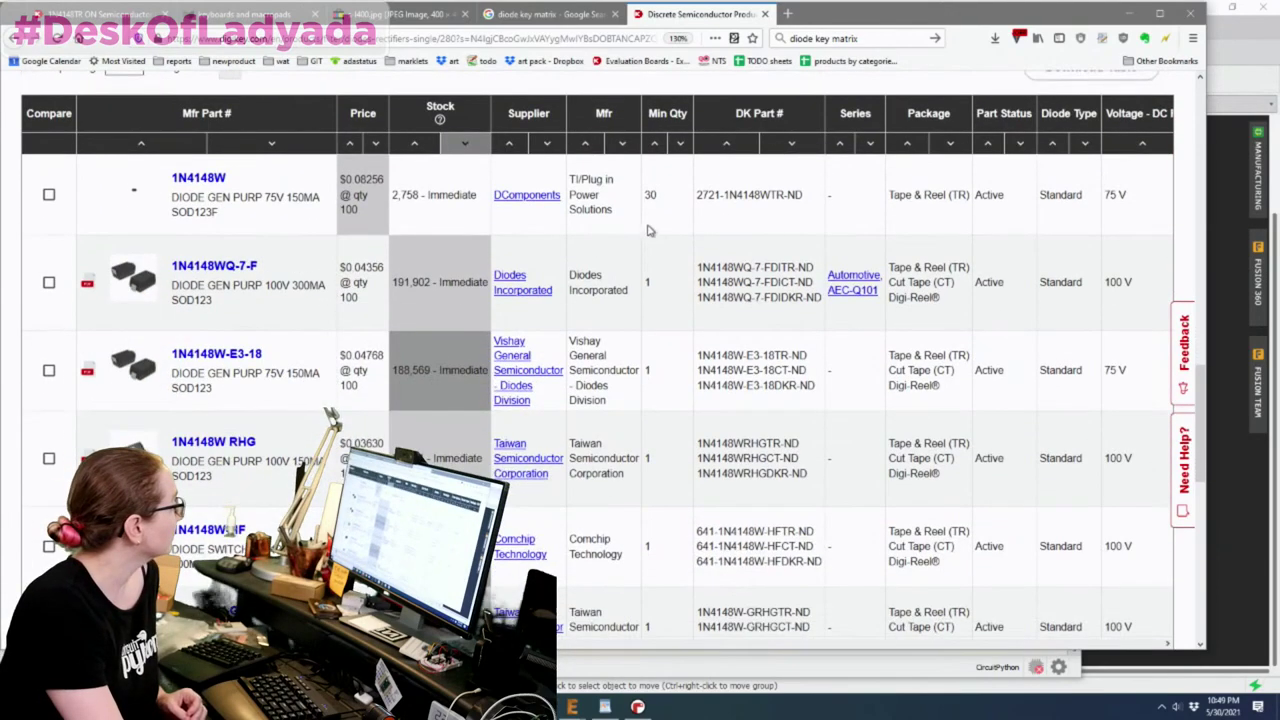
pyautogui.scroll(-1, 268, 243)
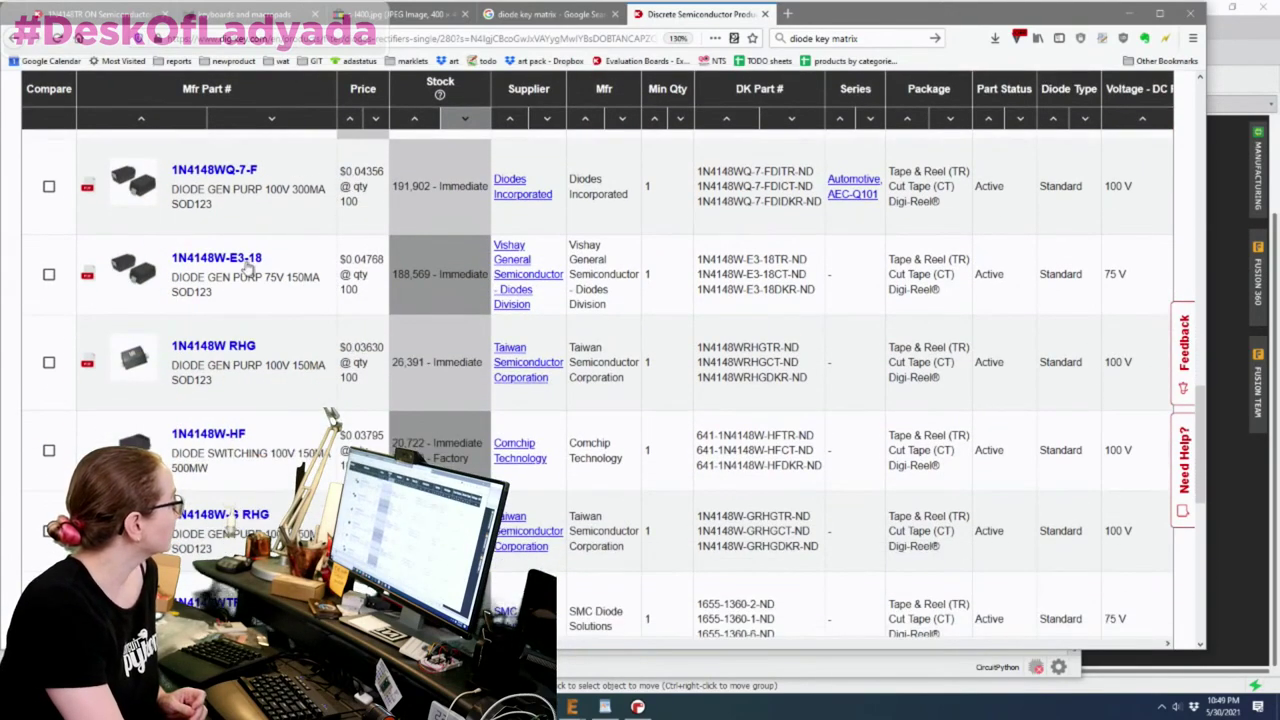
# - Open Vishay's 1N4148W-E3-18 product page and scroll to its pricing
pyautogui.click(222, 262)
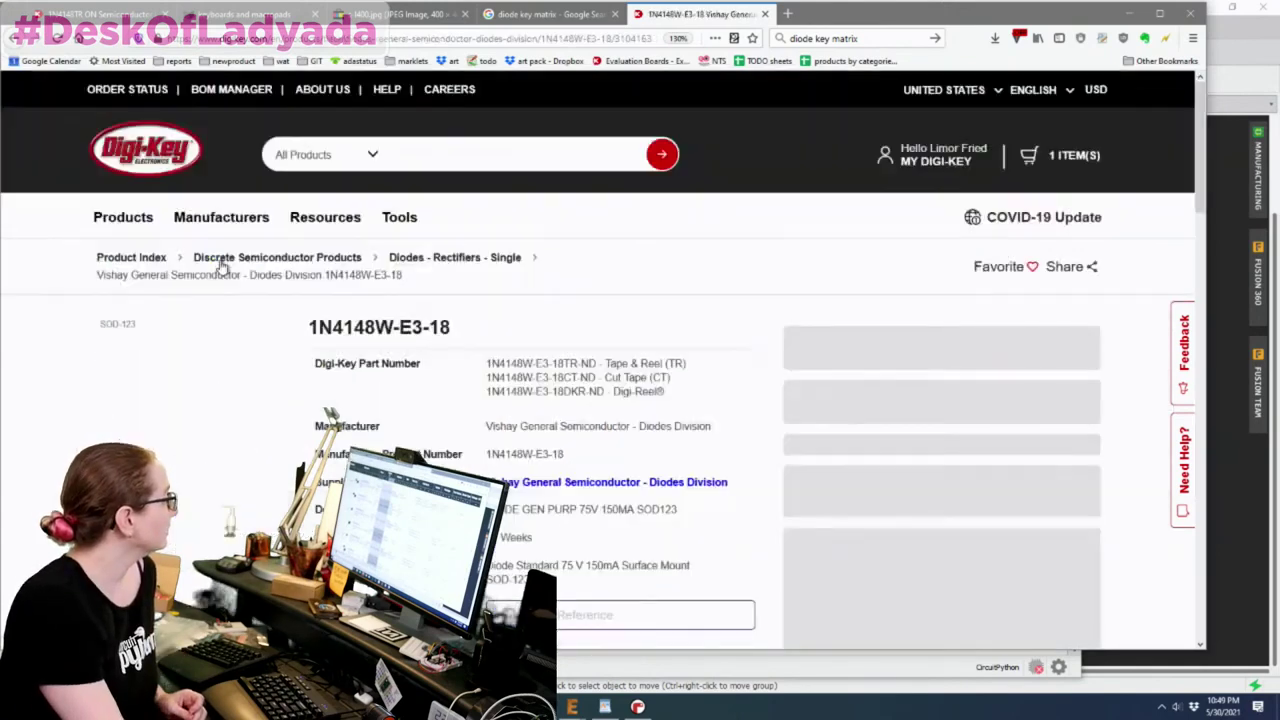
pyautogui.scroll(-2, 826, 316)
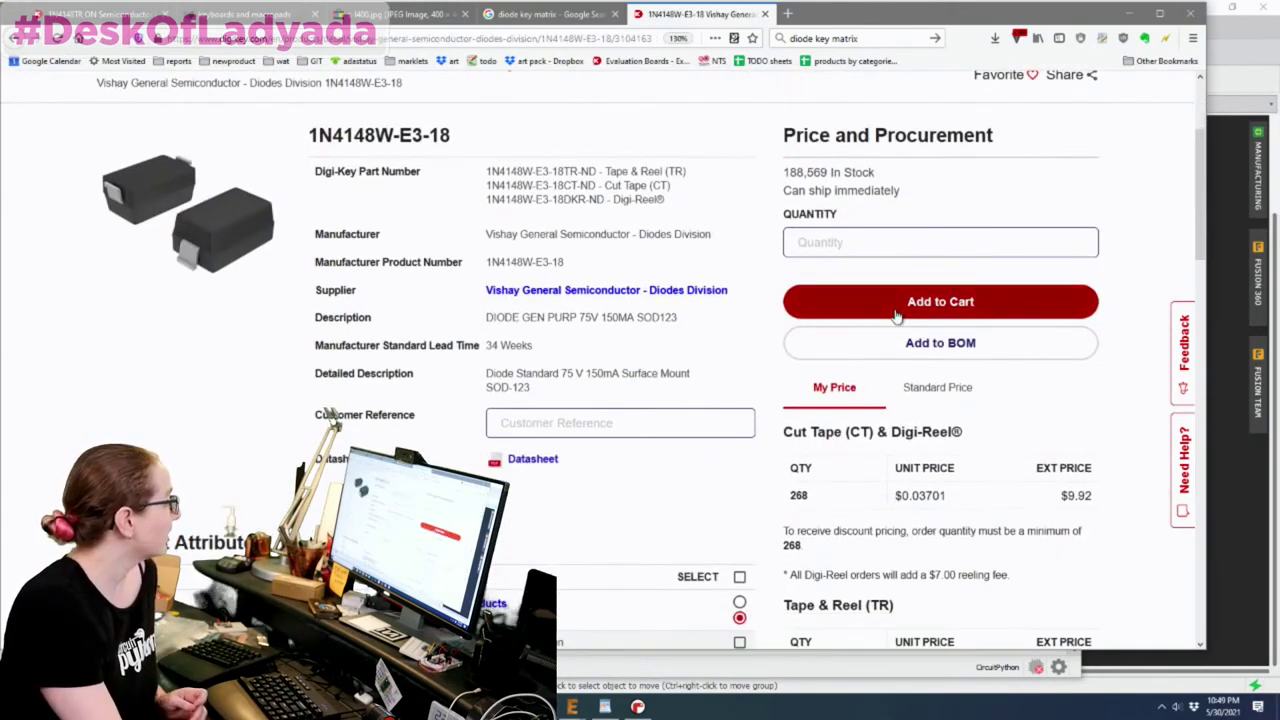